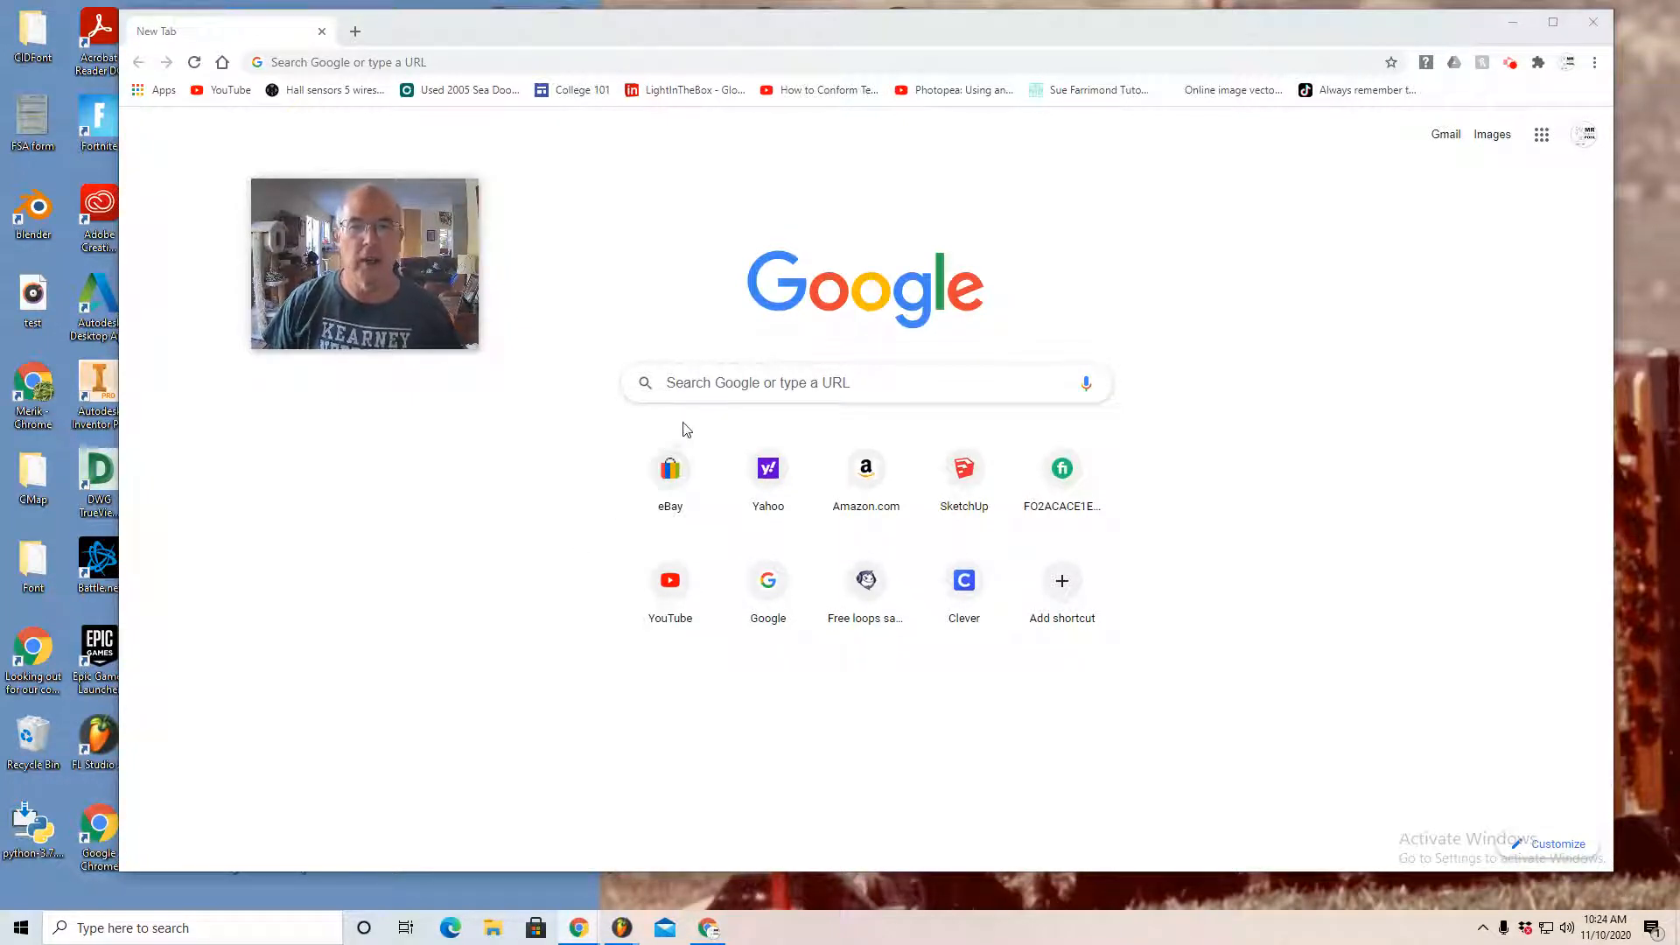
Step: Search Google for flowers and browse the image results
{"action": "left_click", "coordinate": [692, 383]}
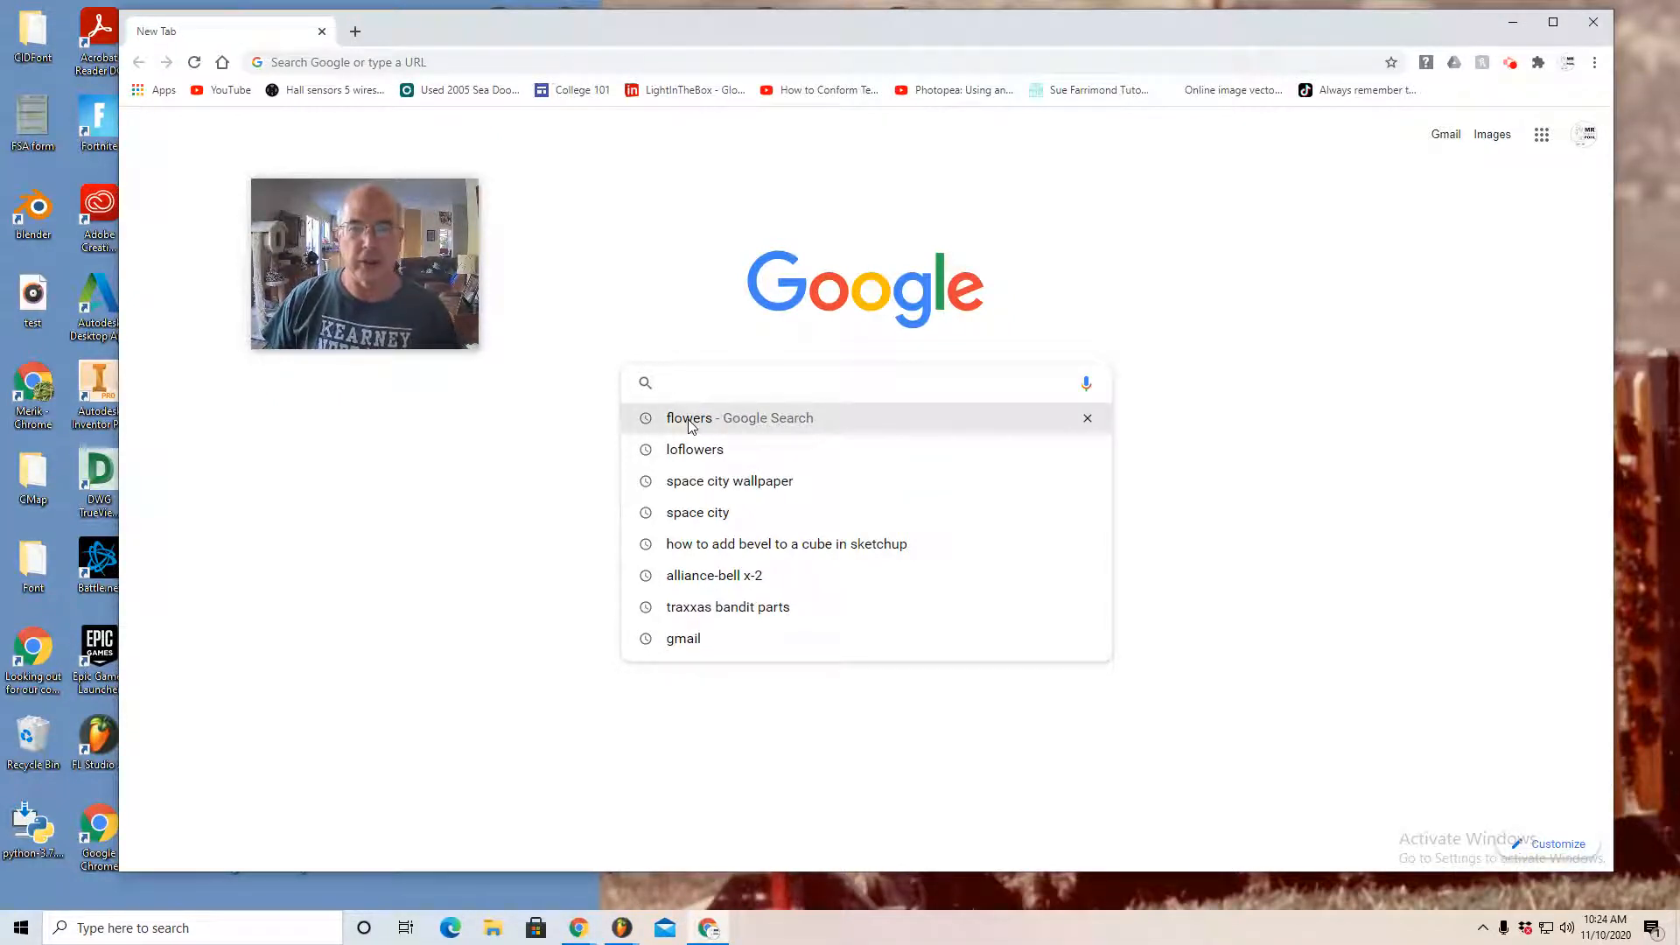
{"action": "left_click", "coordinate": [690, 421]}
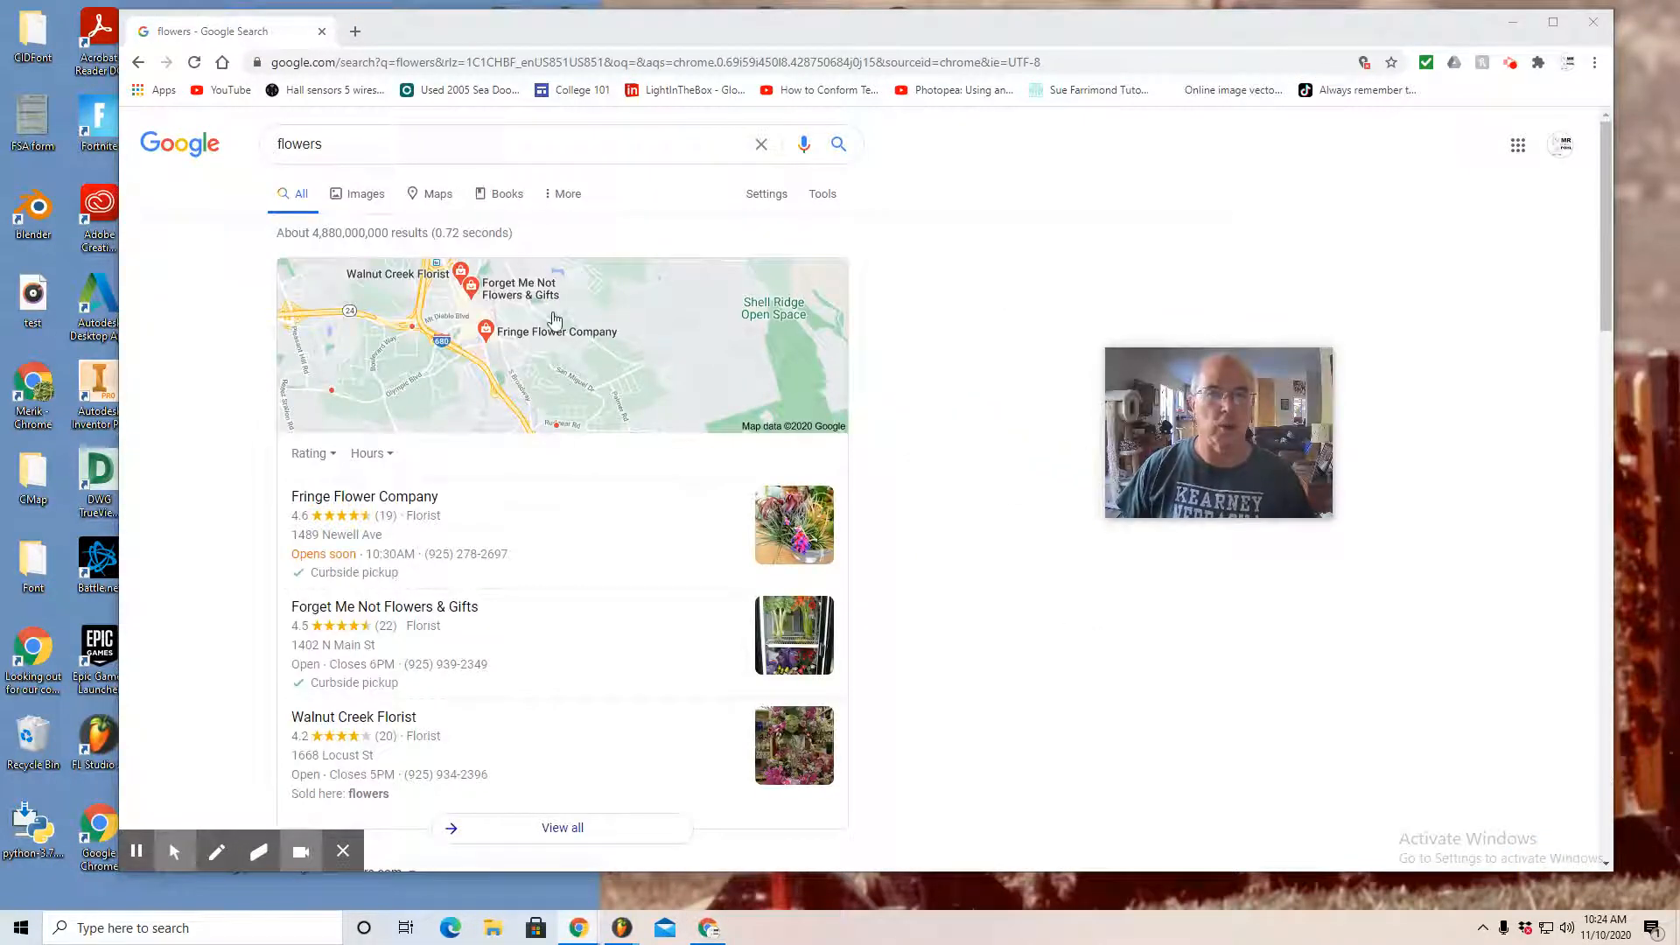
{"action": "left_click", "coordinate": [366, 196]}
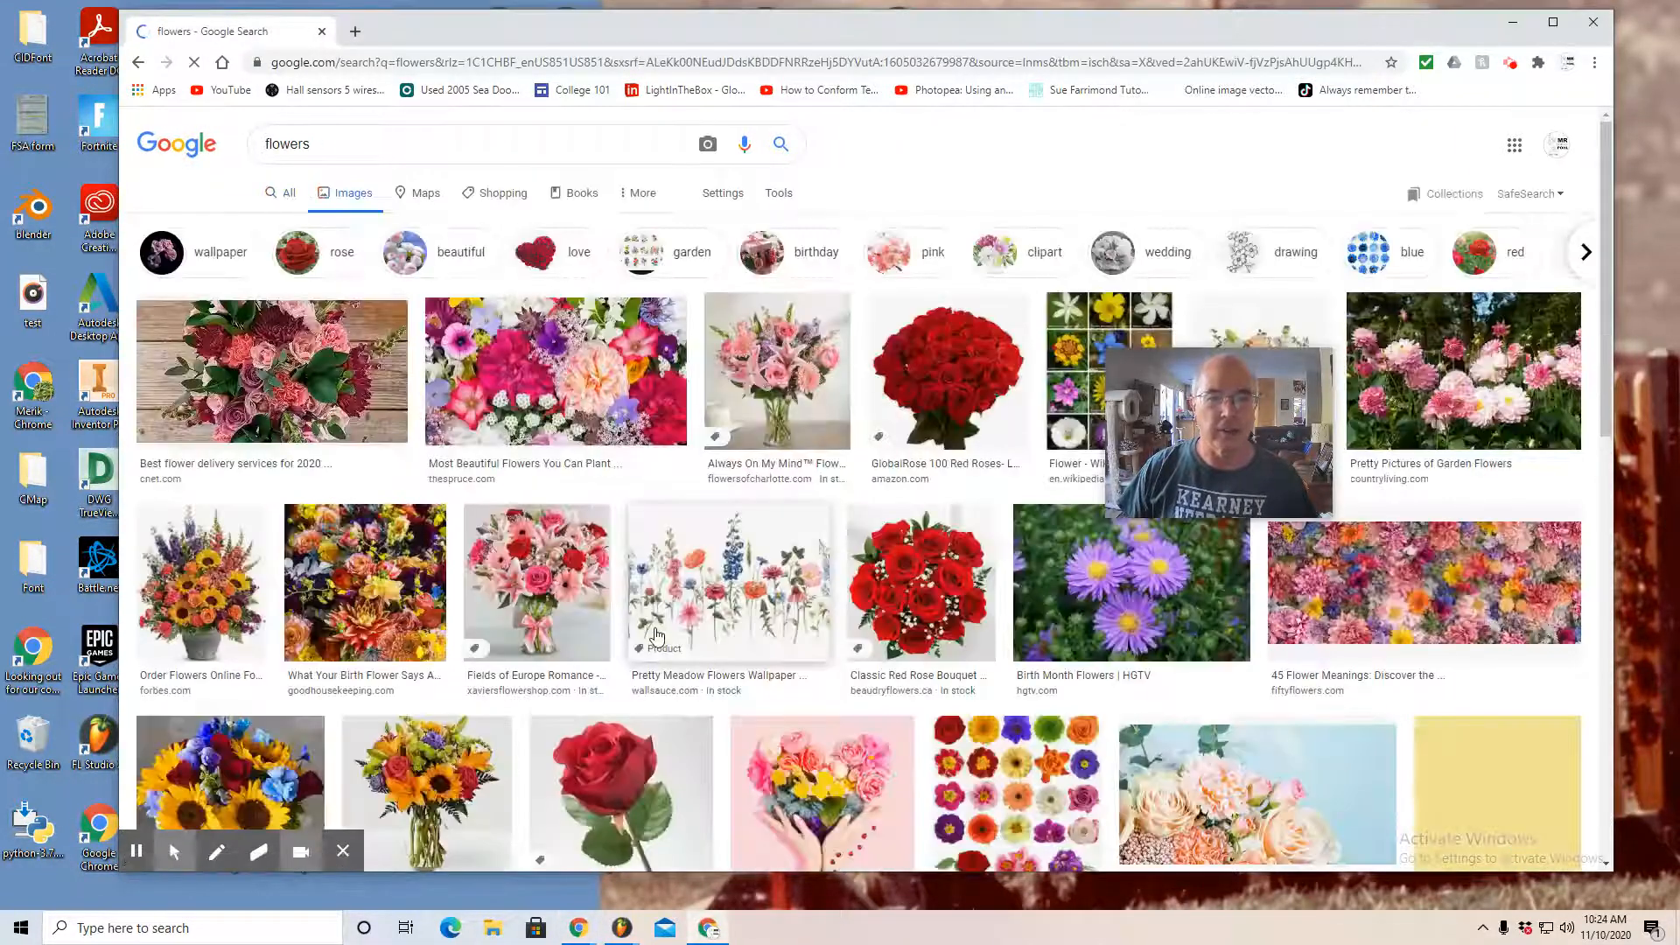
{"action": "scroll", "coordinate": [655, 634], "scroll_direction": "down", "scroll_amount": 6}
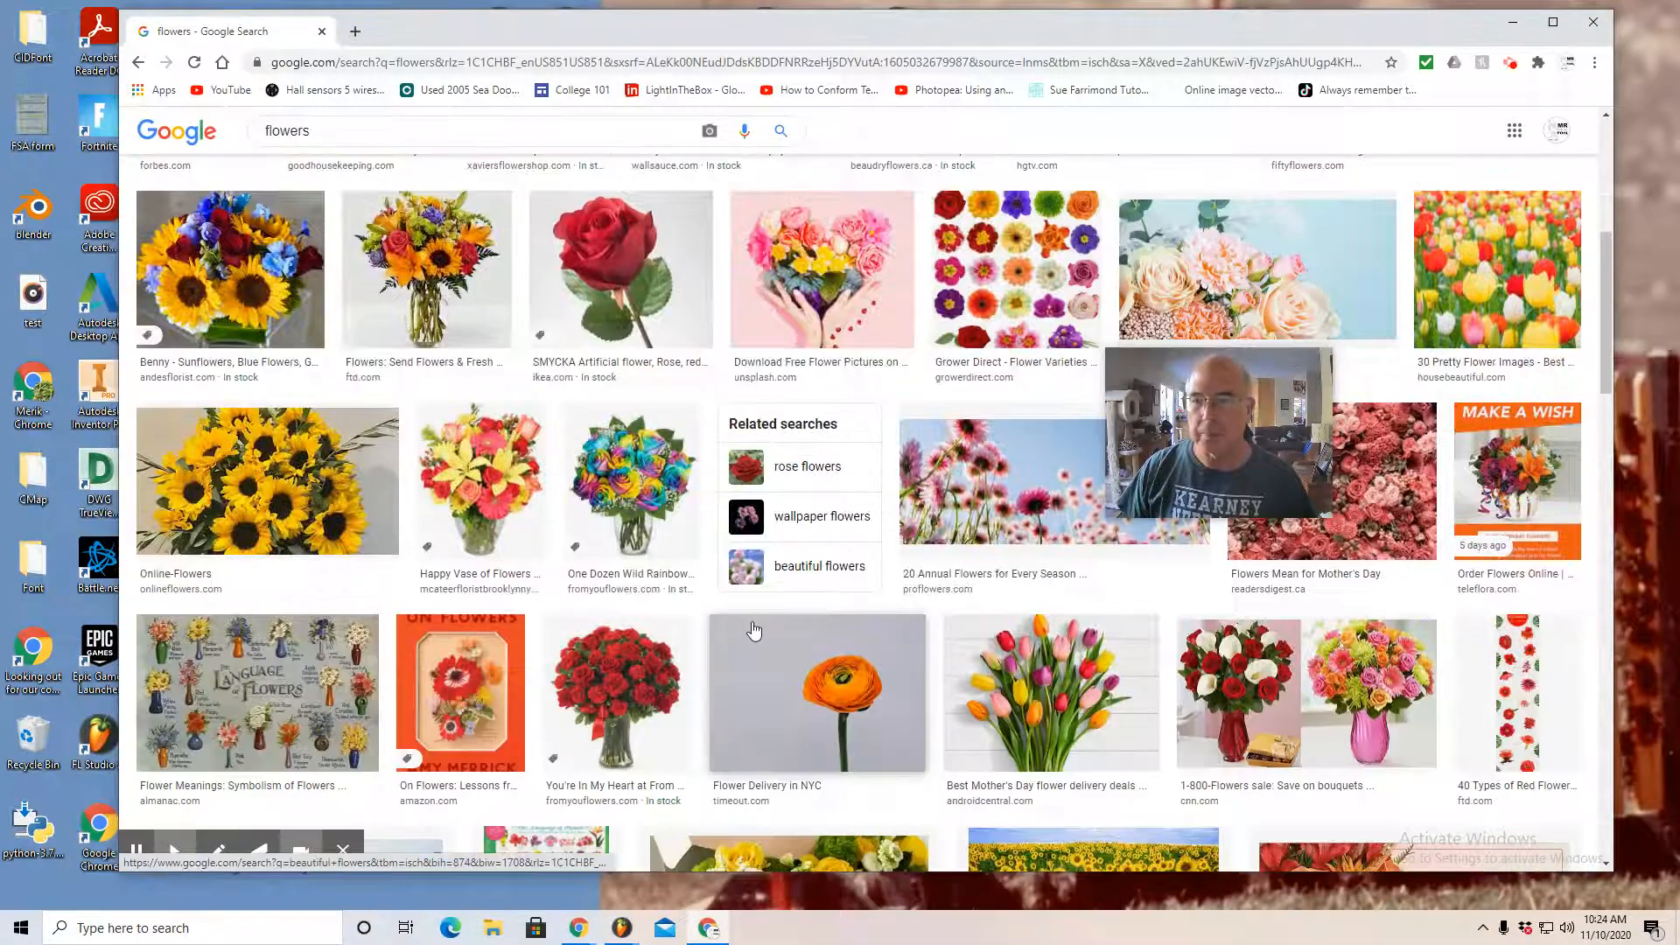
{"action": "scroll", "coordinate": [753, 630], "scroll_direction": "down", "scroll_amount": 4}
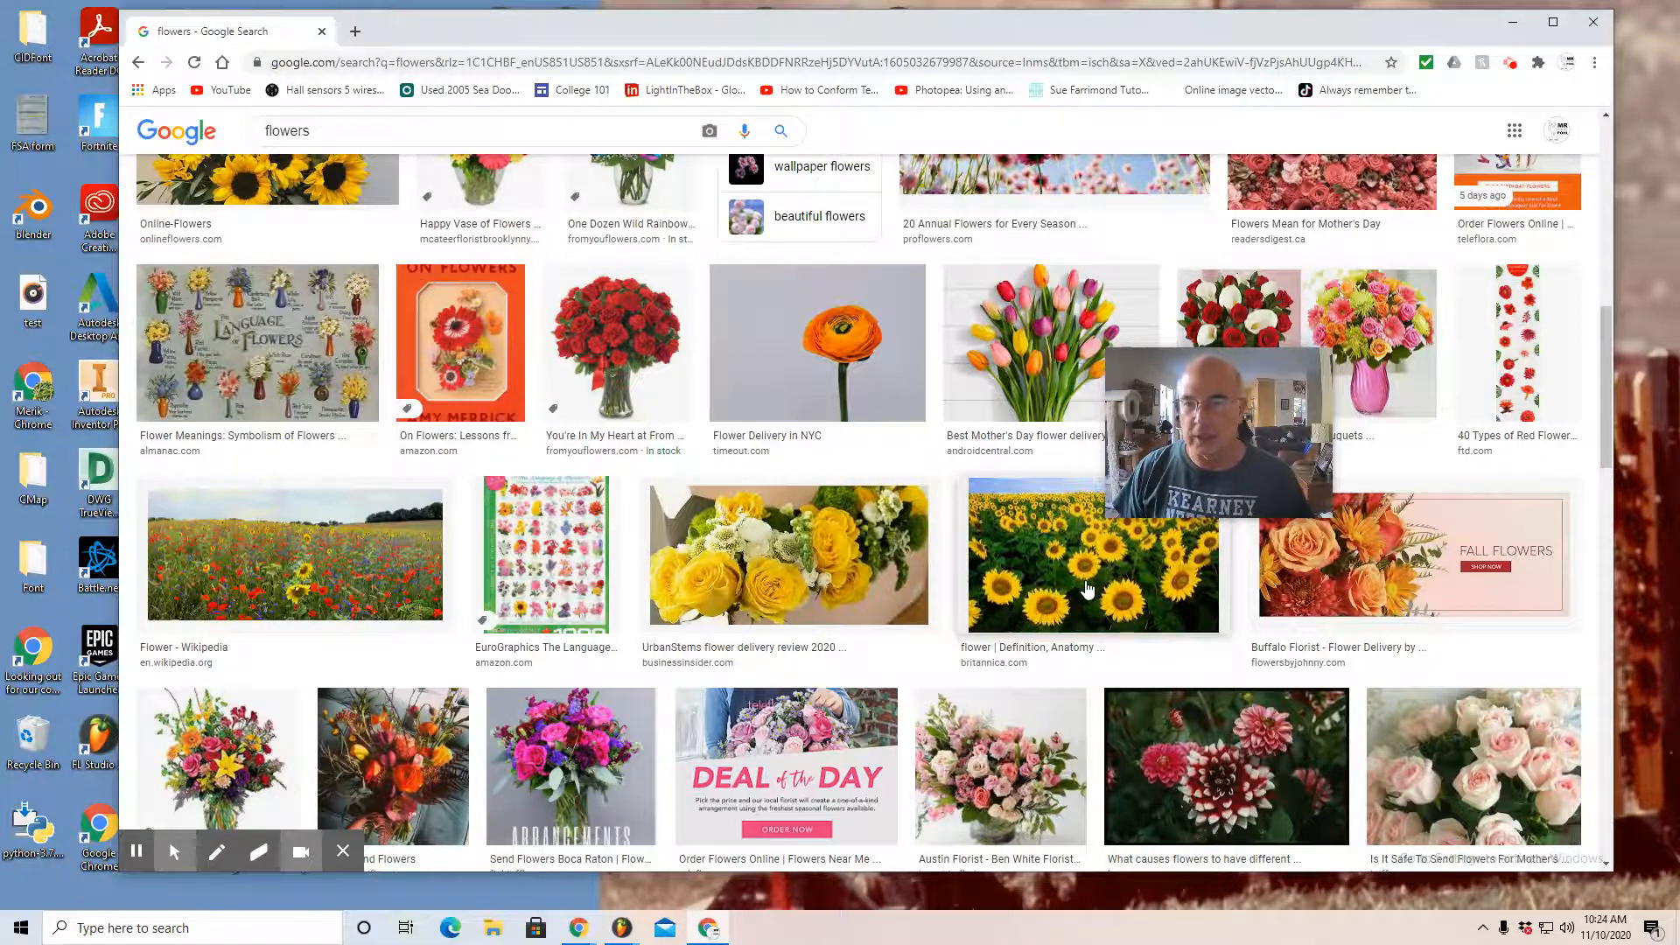
Step: Open the Britannica sunflower field picture from the results and bring up the dialog for saving the image
{"action": "left_click", "coordinate": [1088, 590]}
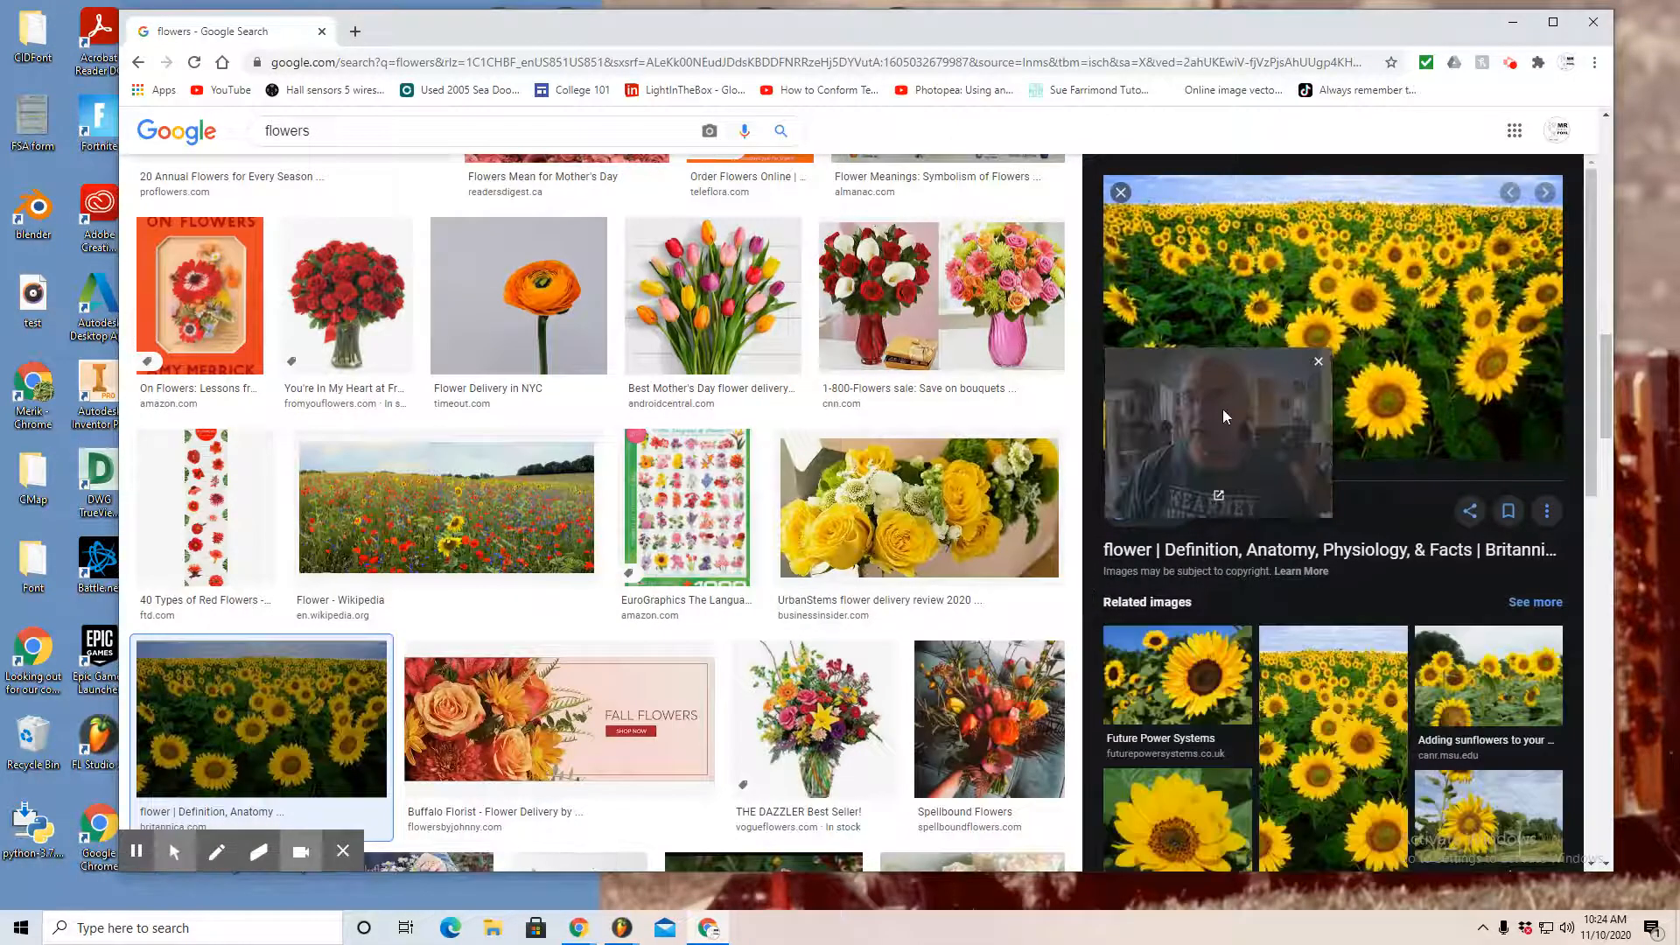
{"action": "right_click", "coordinate": [1253, 359]}
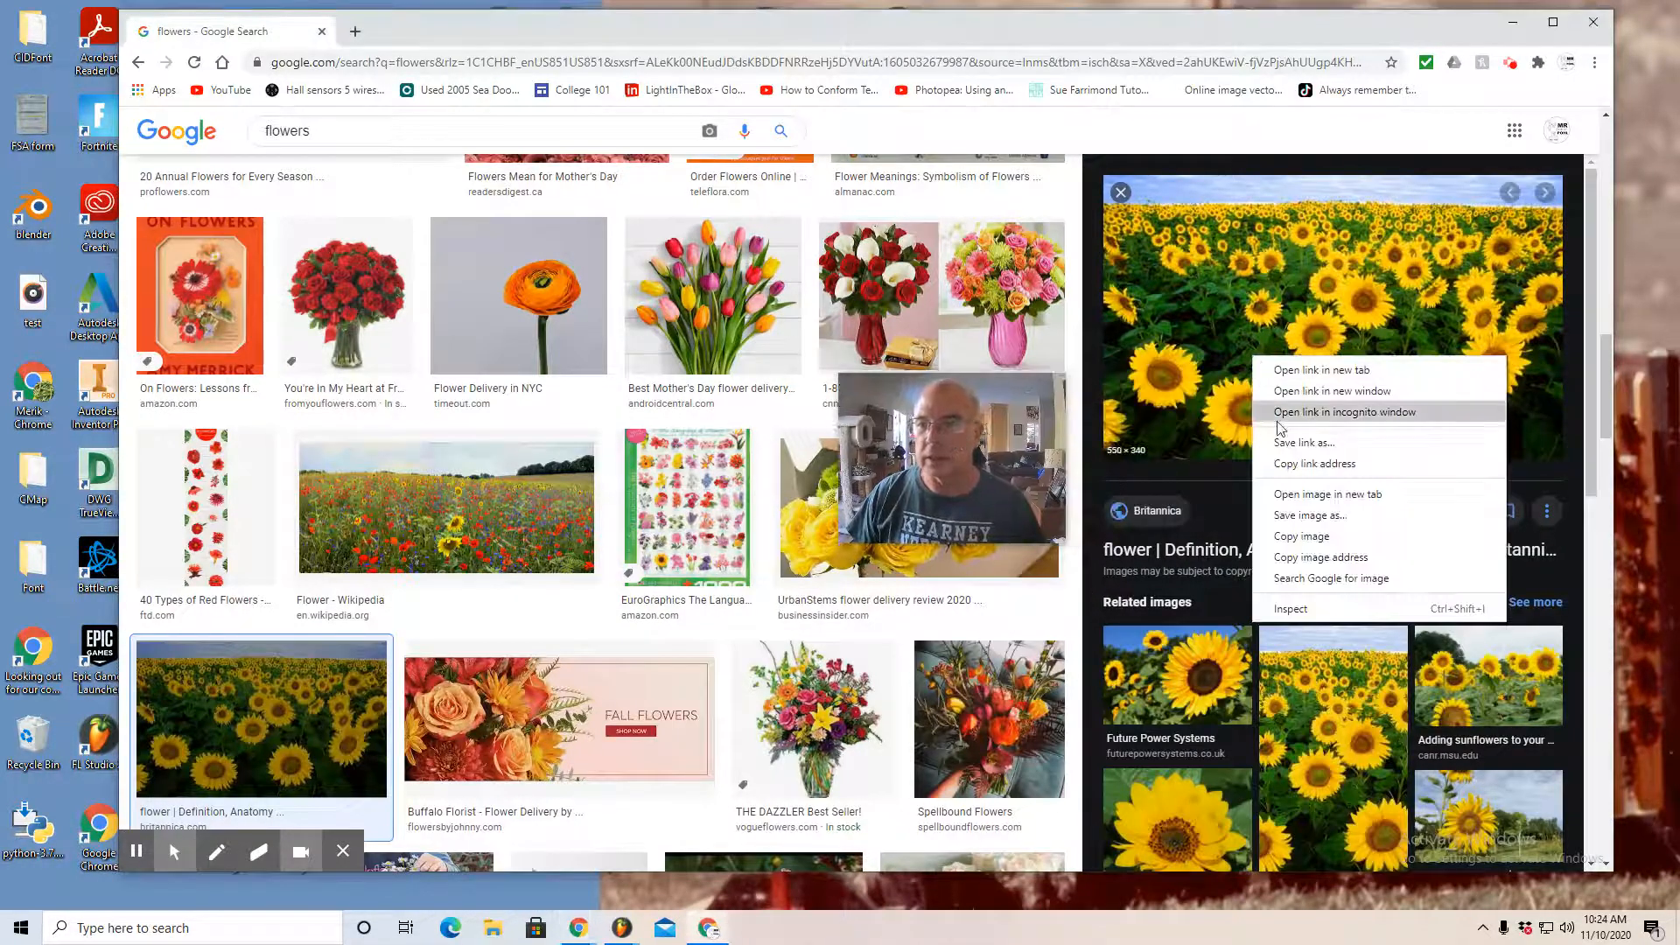
{"action": "left_click", "coordinate": [1310, 515]}
{"action": "left_click_drag", "start_coordinate": [411, 628], "coordinate": [198, 642]}
{"action": "type", "text": "sUNFLOWER"}
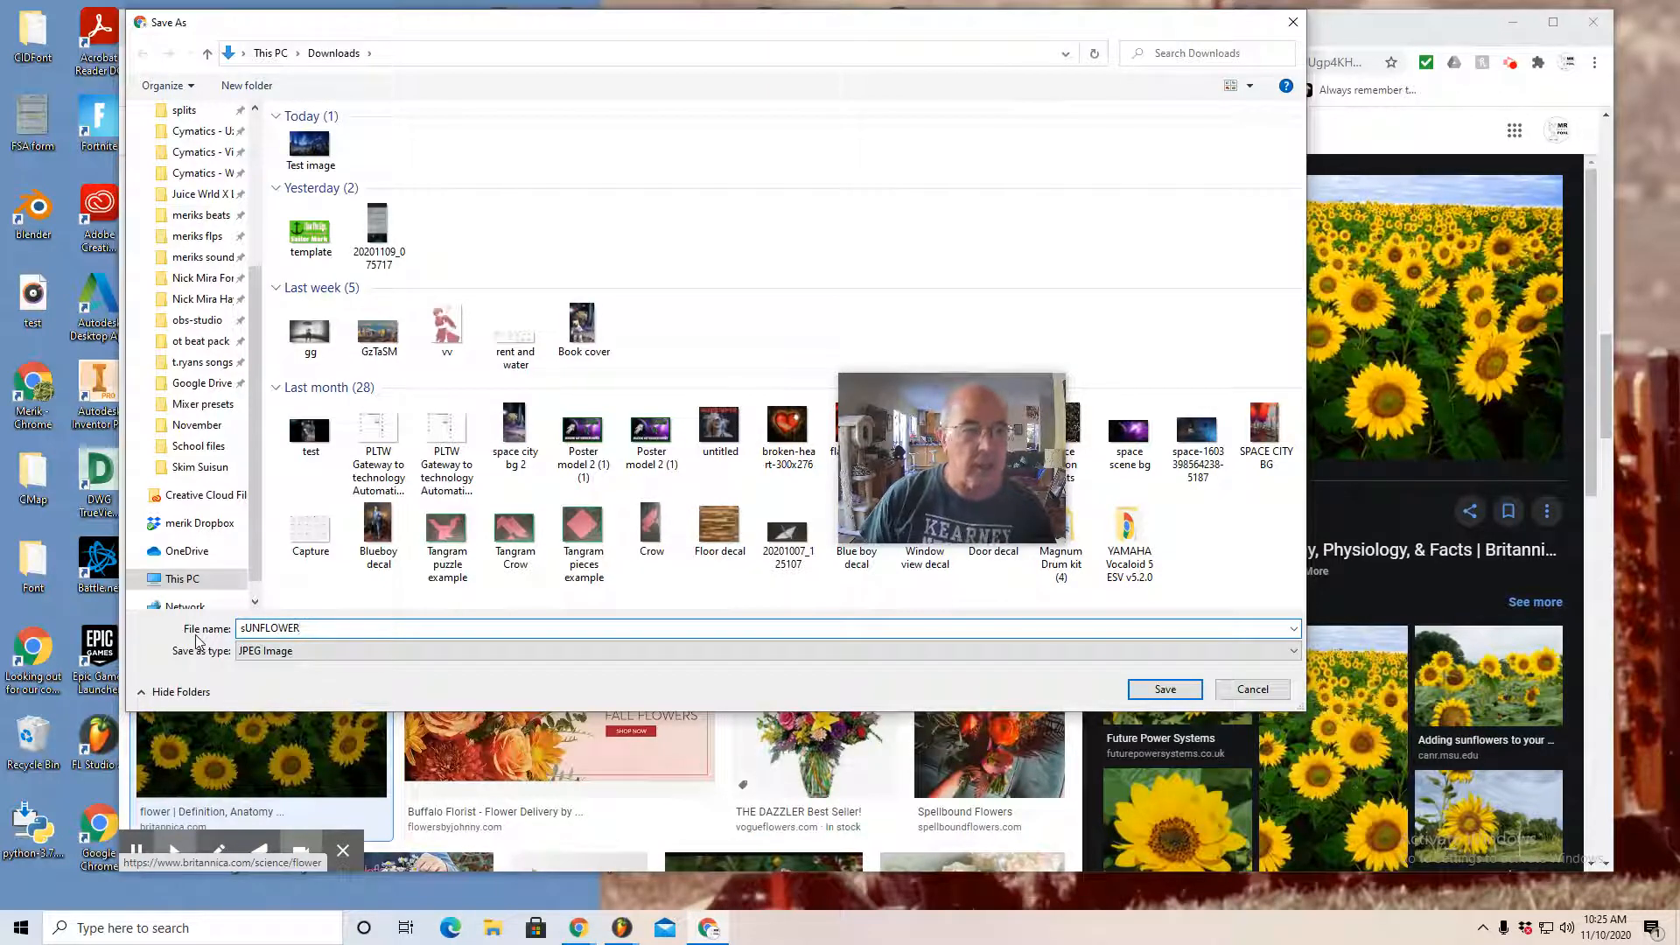
{"action": "key", "text": "BackSpace"}
{"action": "key", "text": "BackSpace"}
{"action": "key", "text": "BackSpace"}
{"action": "key", "text": "BackSpace"}
{"action": "key", "text": "BackSpace"}
{"action": "key", "text": "BackSpace"}
{"action": "key", "text": "BackSpace"}
{"action": "key", "text": "BackSpace"}
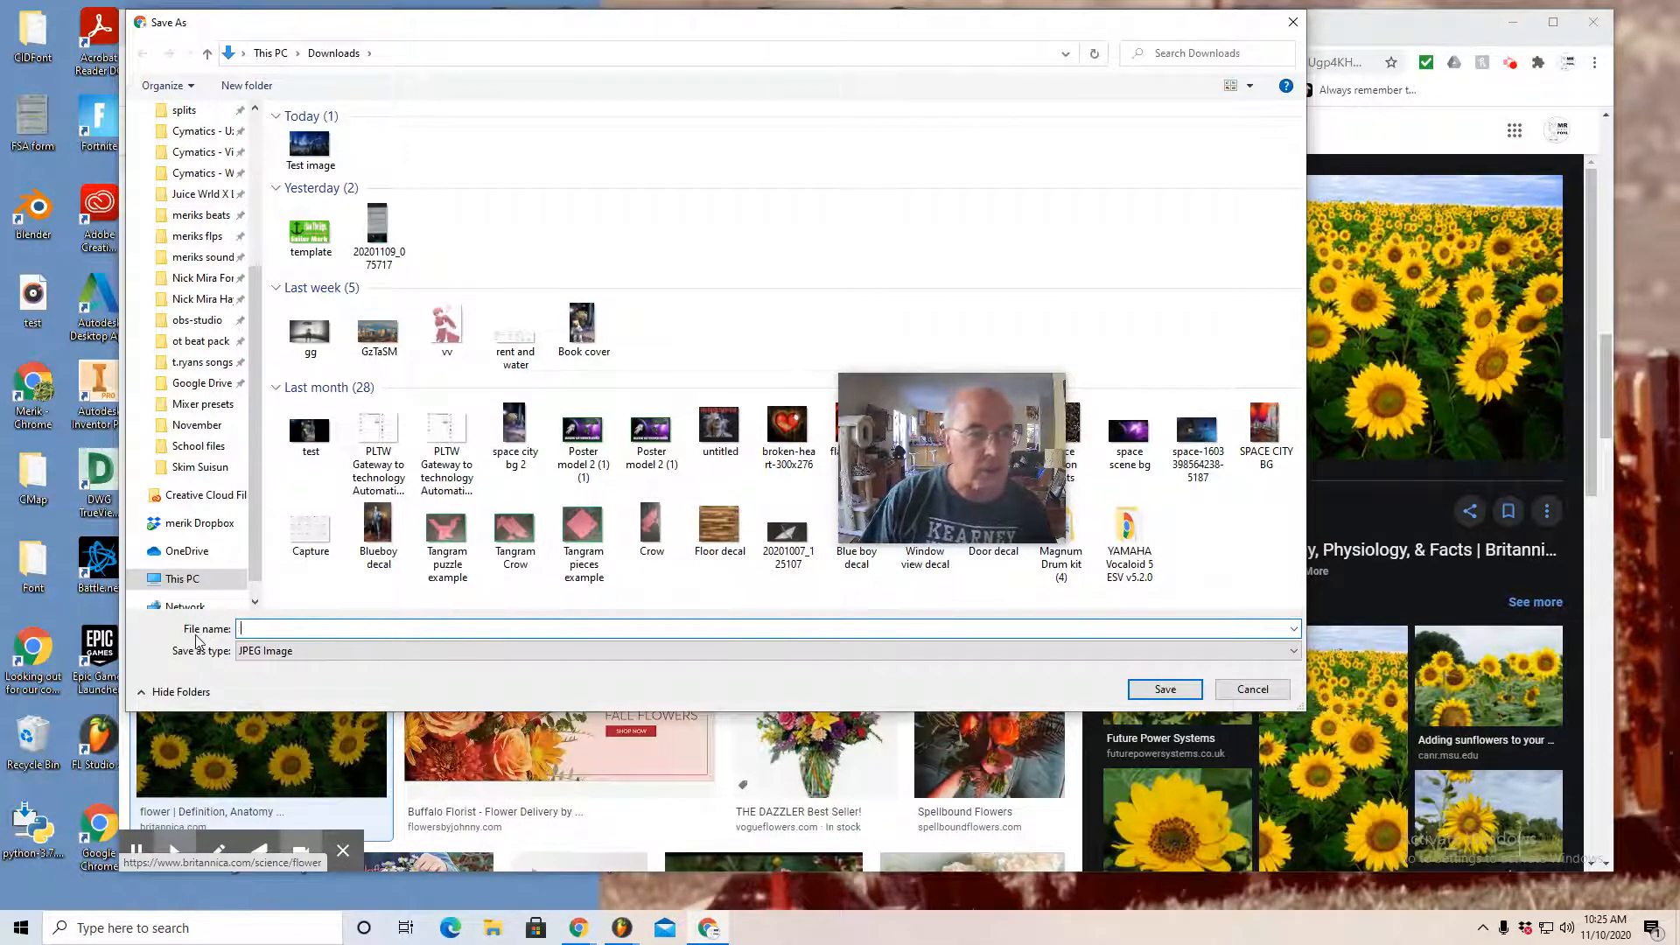
Step: Save the picture as a JPEG image named Sunflower in the Downloads folder
{"action": "type", "text": "Sunflower"}
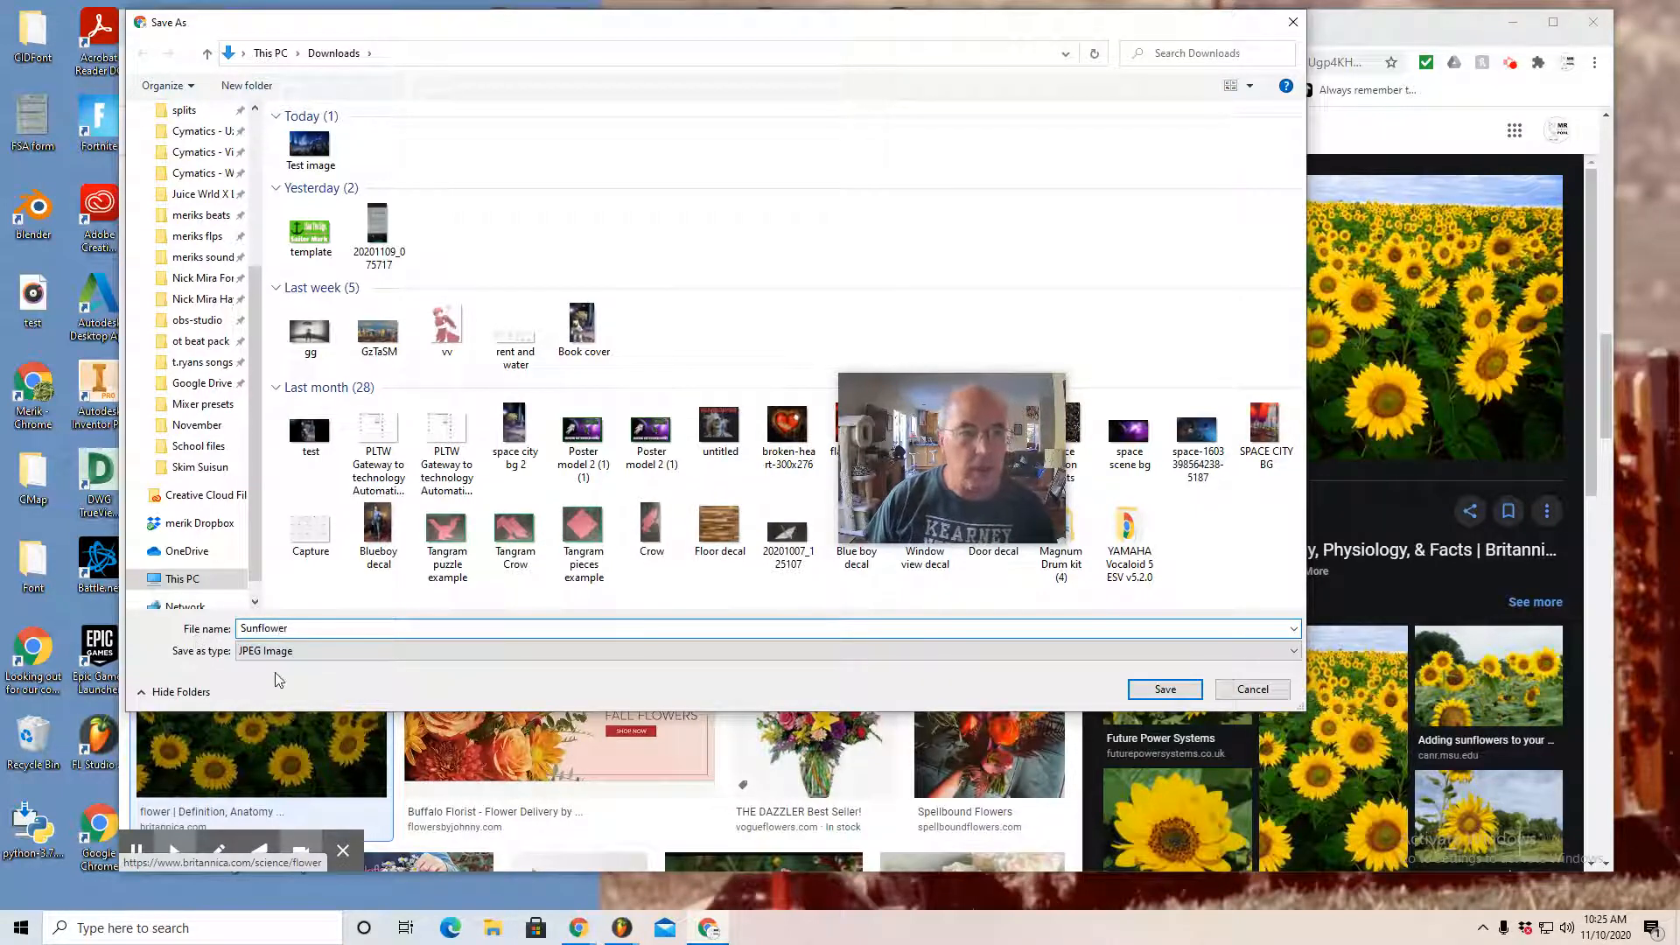
{"action": "left_click", "coordinate": [1164, 690]}
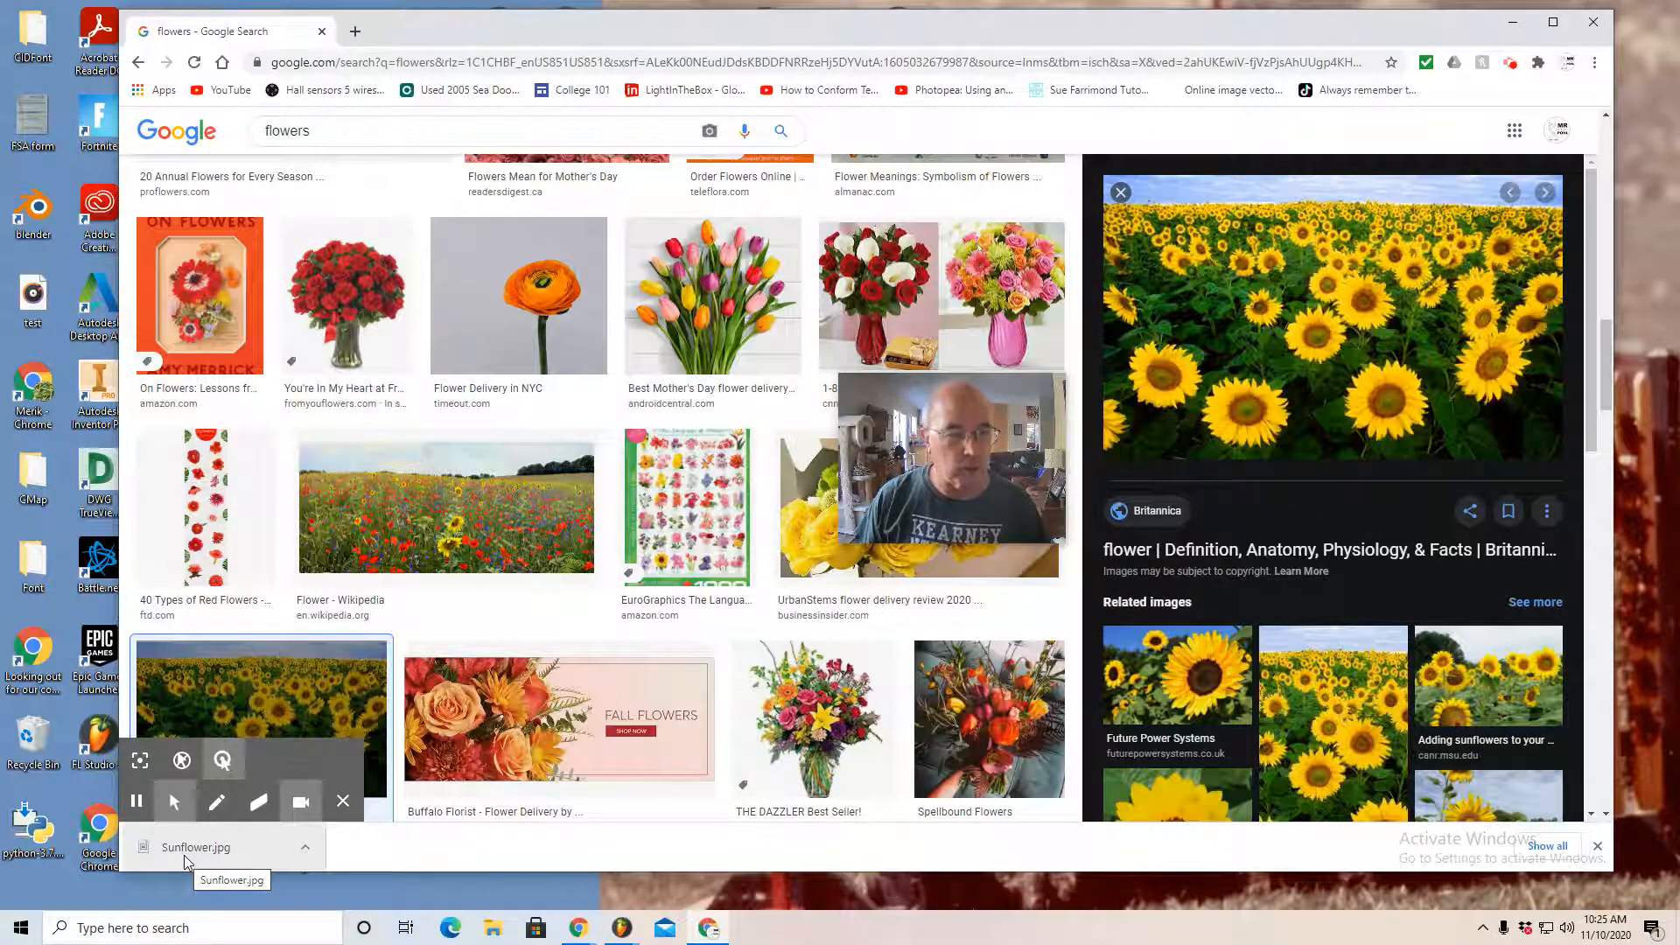
Step: Check the Downloads folder in File Explorer for the saved Sunflower image, and close the folder window
{"action": "left_click", "coordinate": [493, 930]}
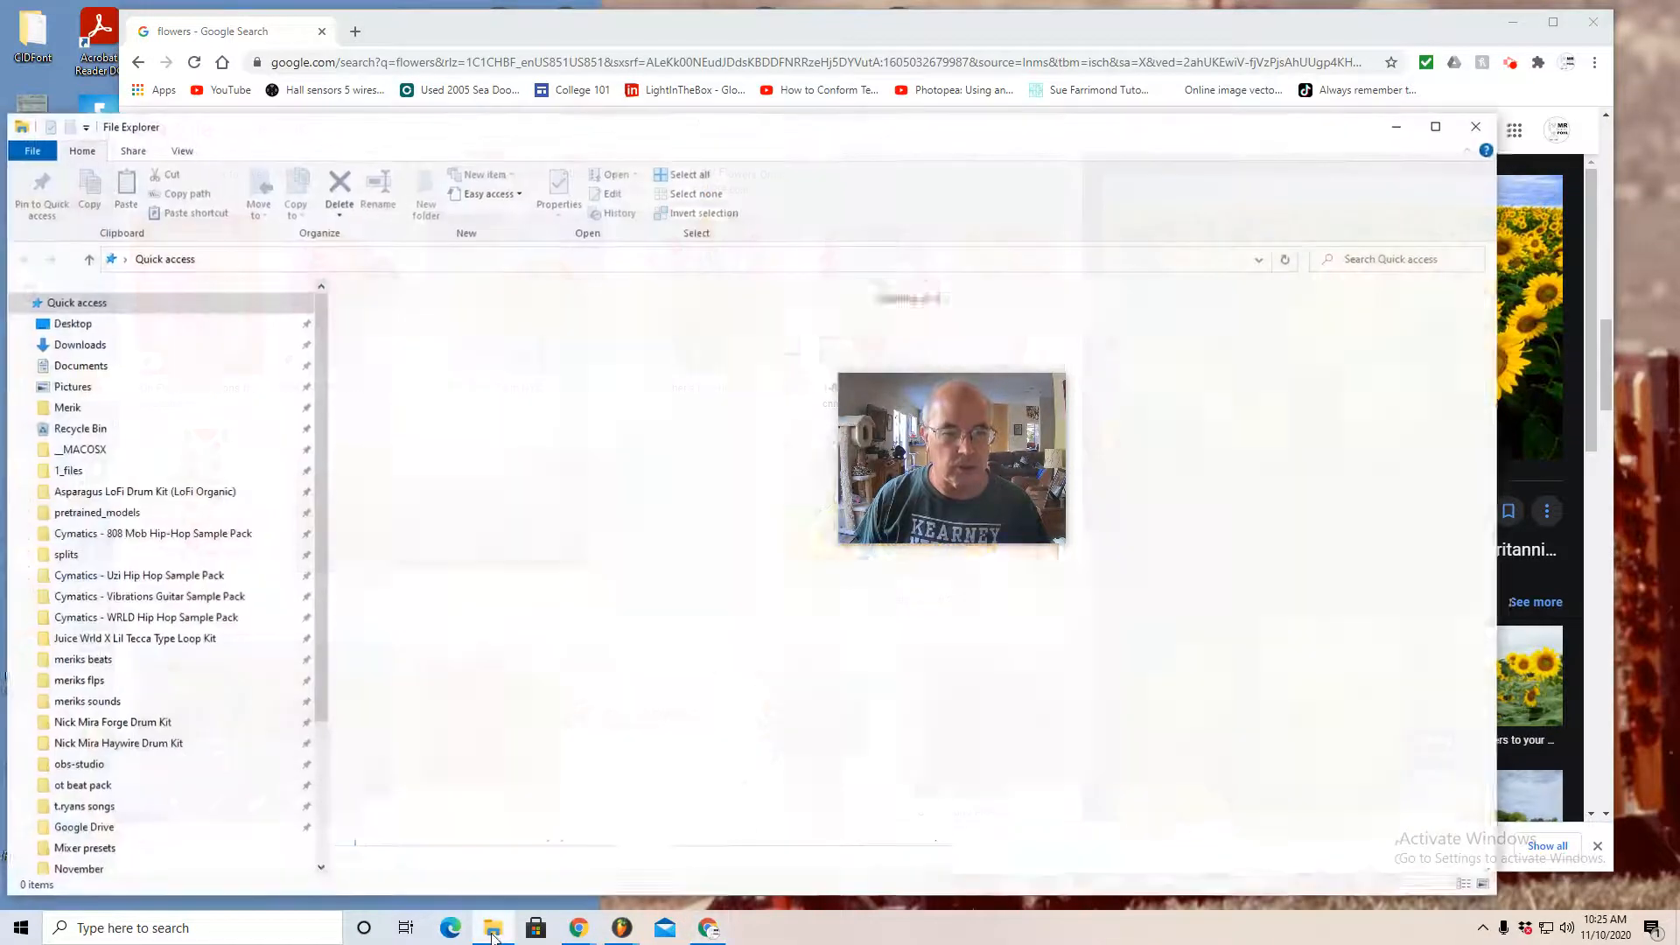
{"action": "double_click", "coordinate": [623, 343]}
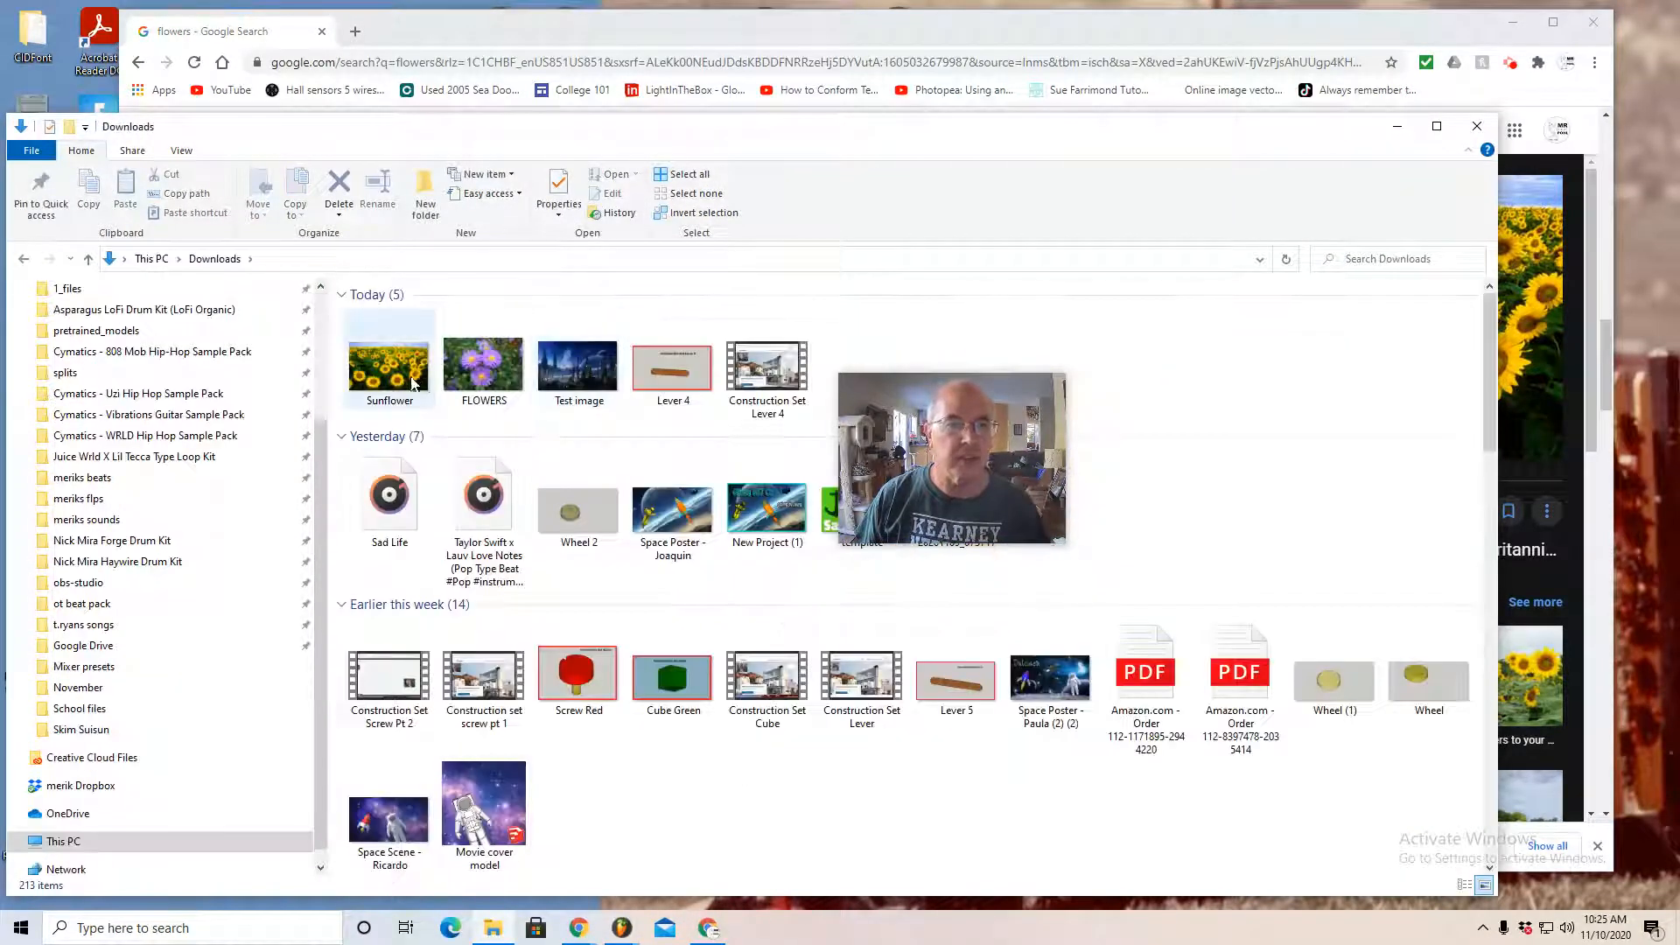
{"action": "left_click", "coordinate": [1477, 126]}
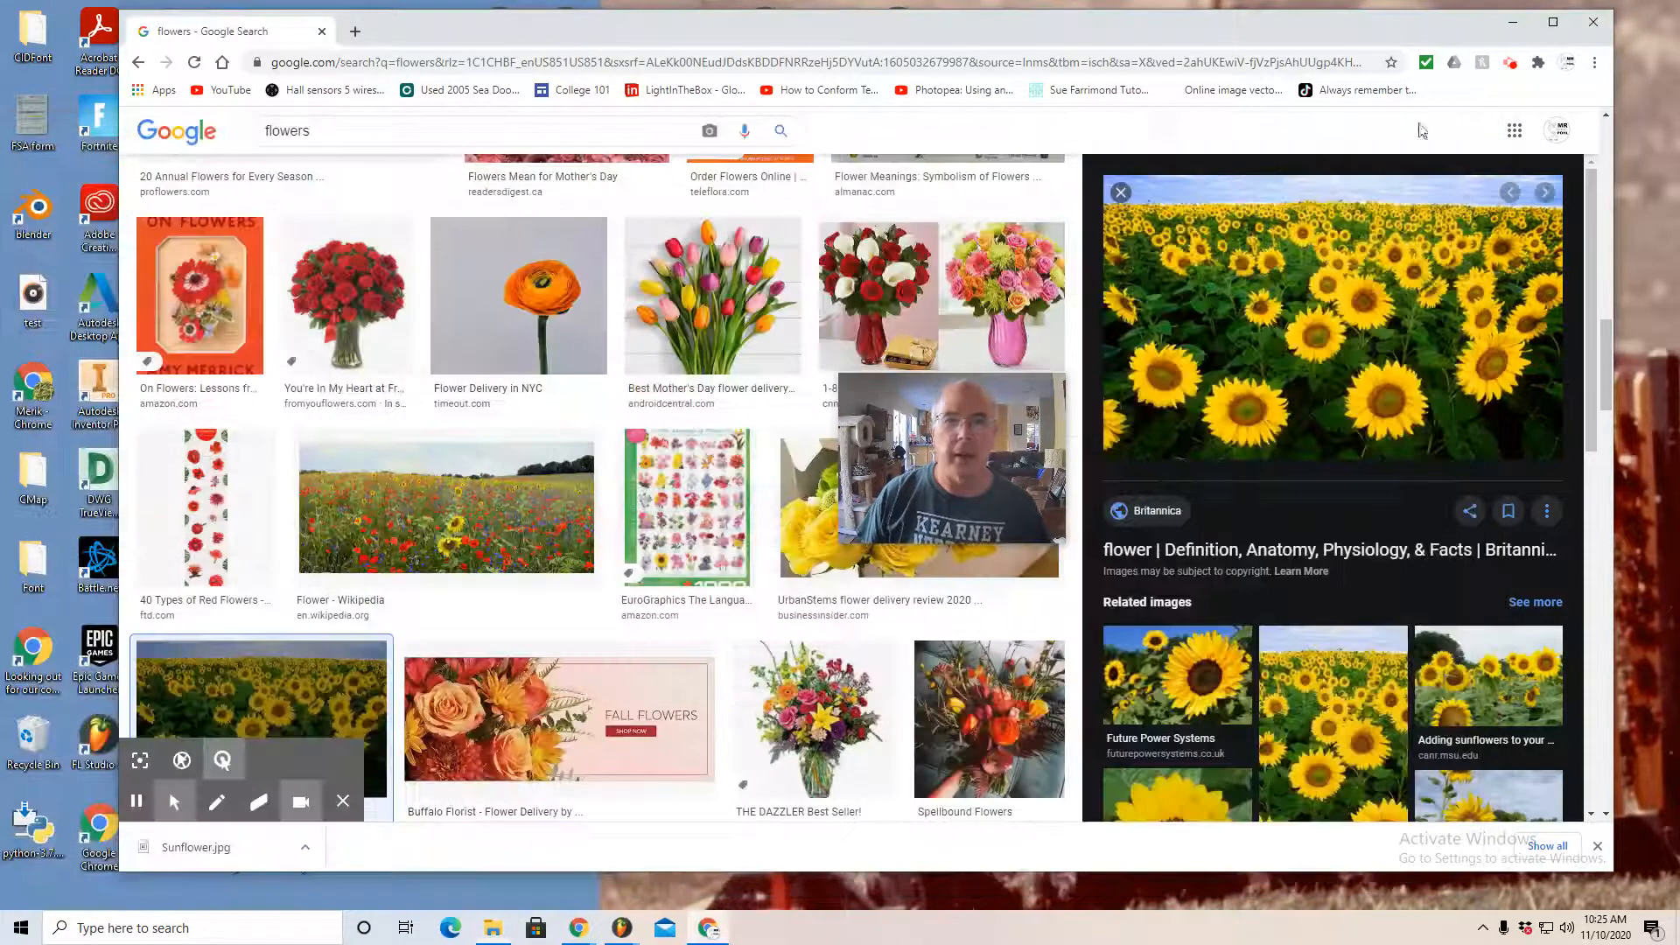
{"action": "left_click", "coordinate": [355, 30]}
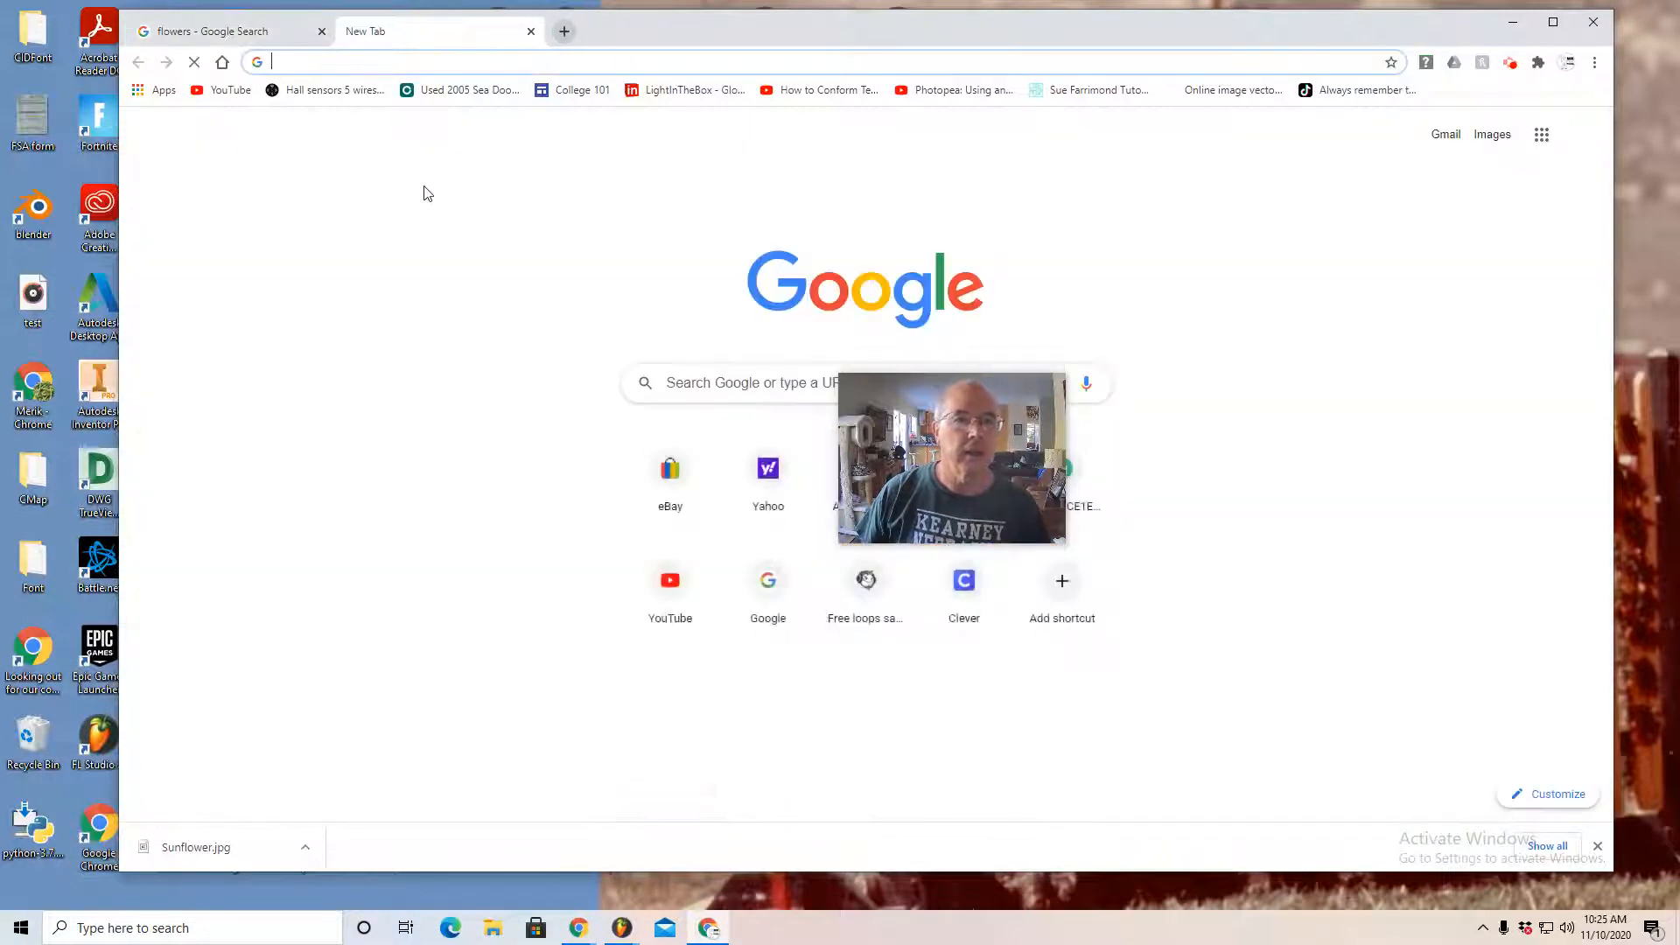
{"action": "left_click", "coordinate": [425, 68]}
{"action": "type", "text": "www."}
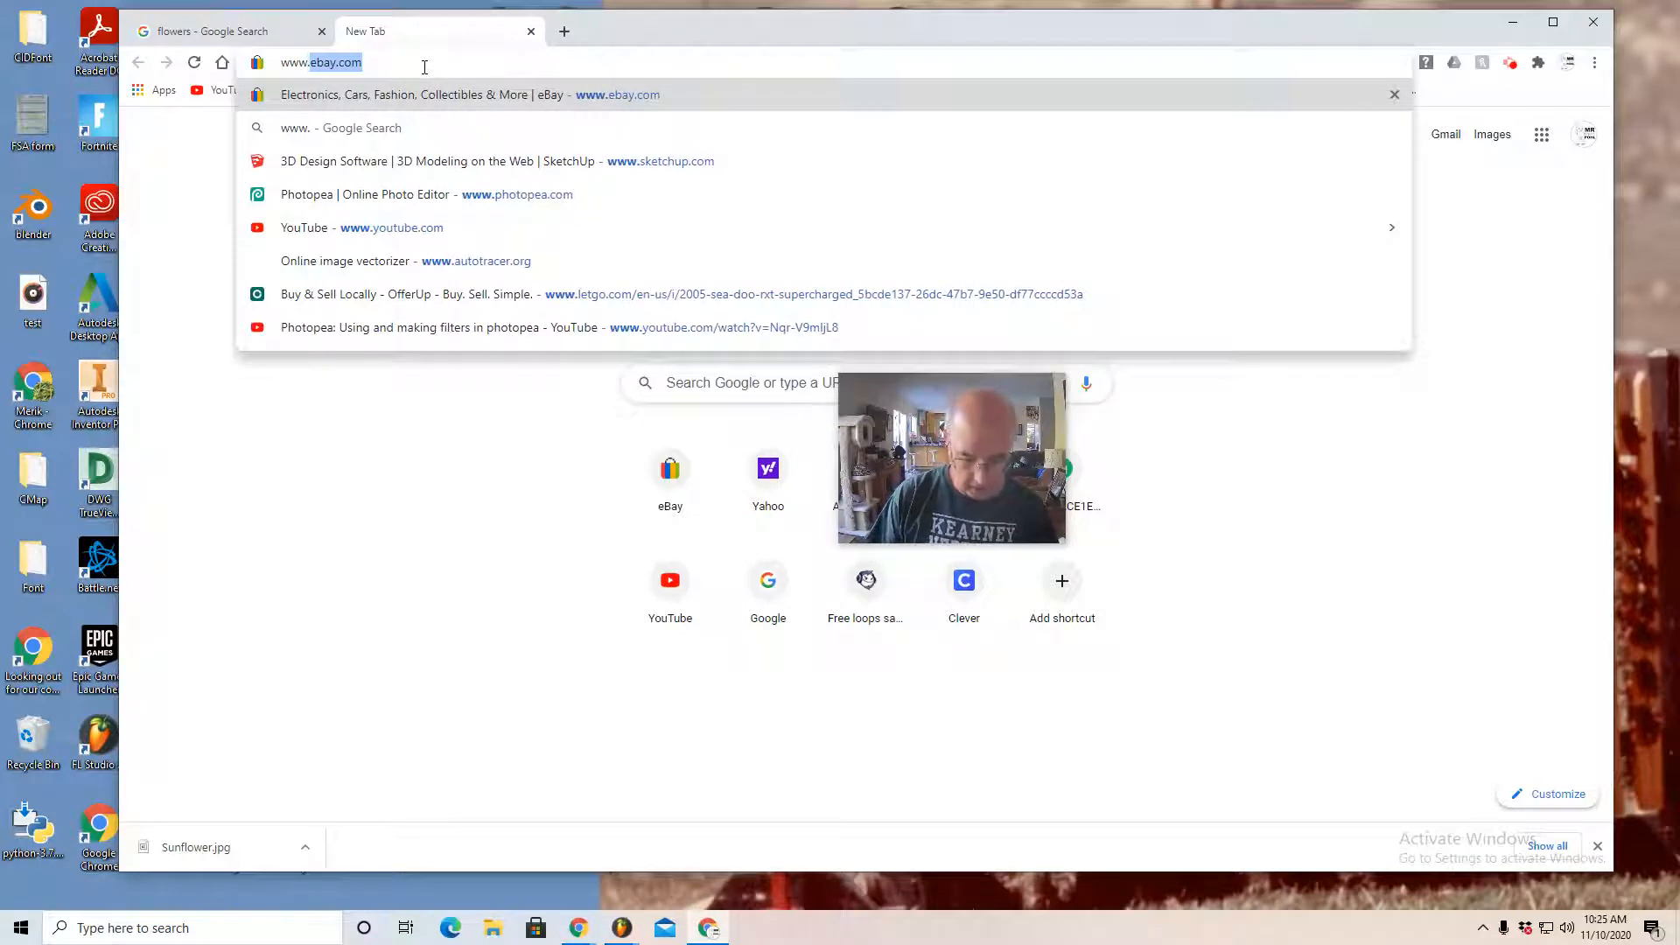
{"action": "type", "text": "phot"}
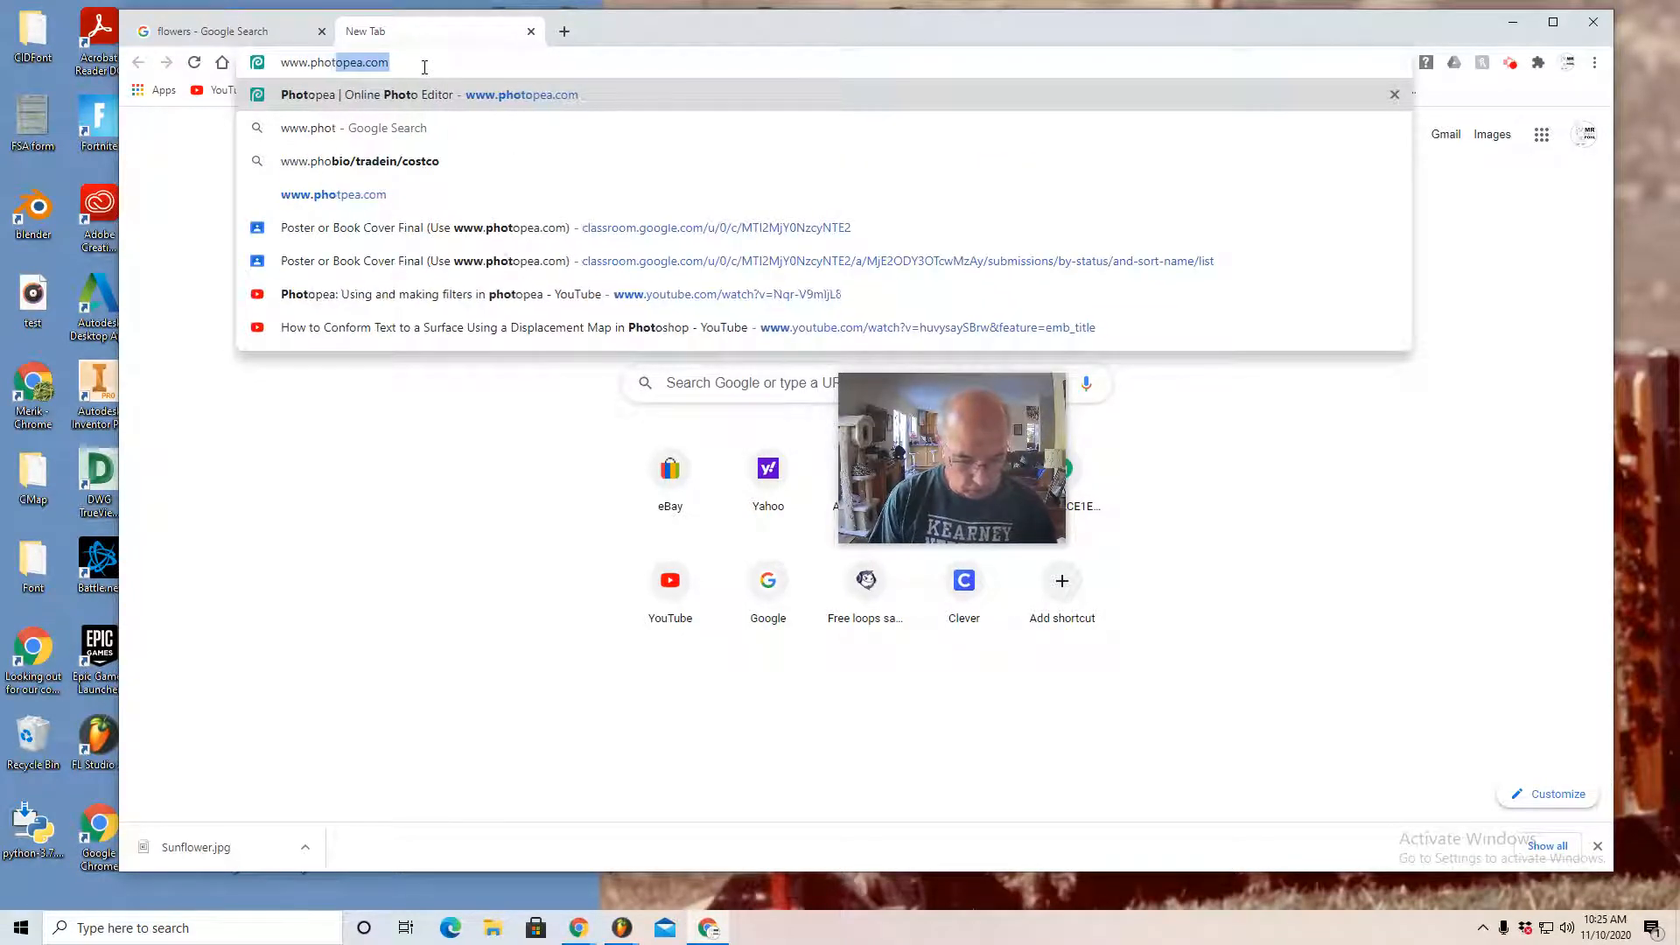
{"action": "type", "text": "opea.co"}
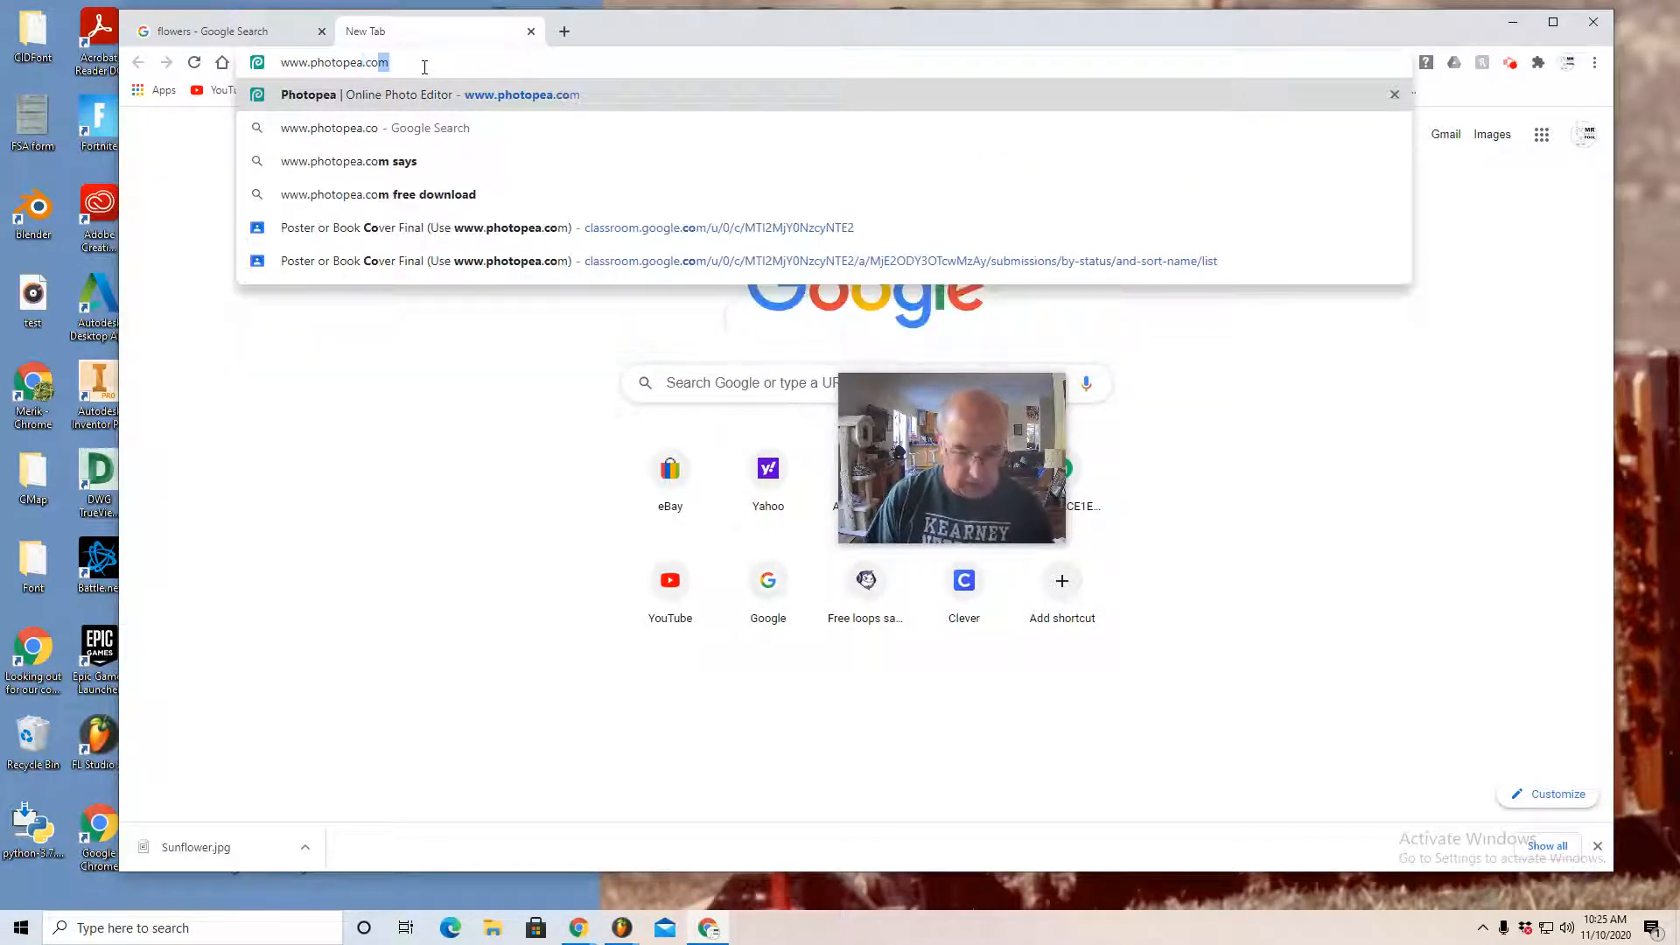
{"action": "type", "text": "m"}
{"action": "key", "text": "Return"}
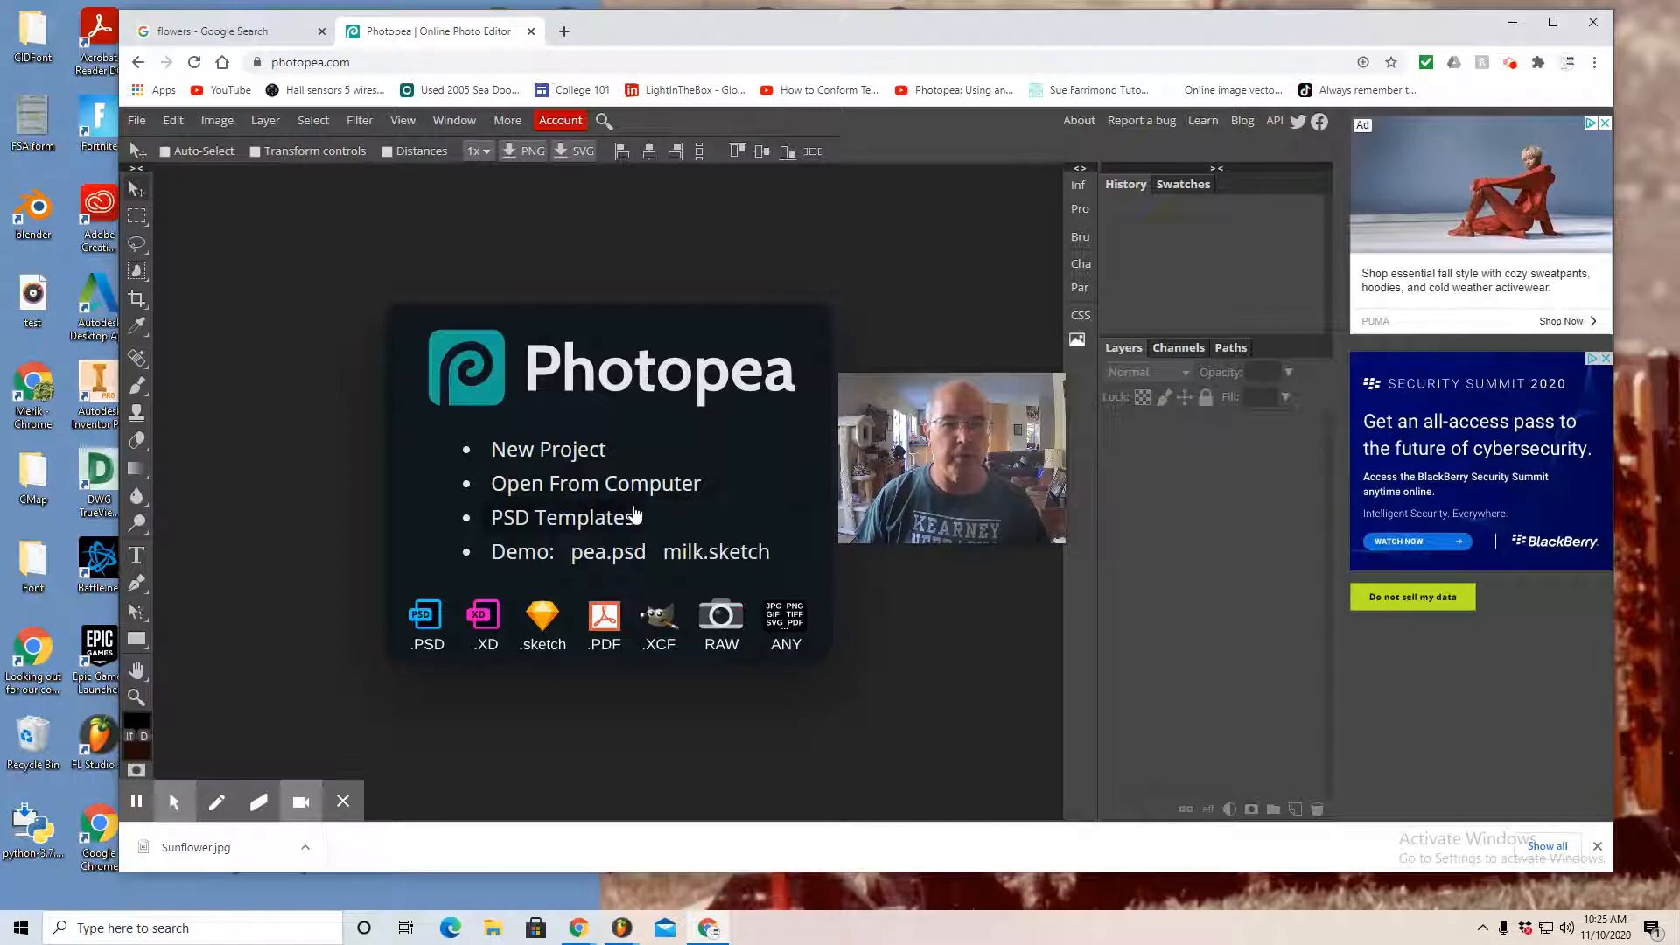
Step: Open the Sunflower image from the Downloads folder in Photopea
{"action": "left_click", "coordinate": [137, 120]}
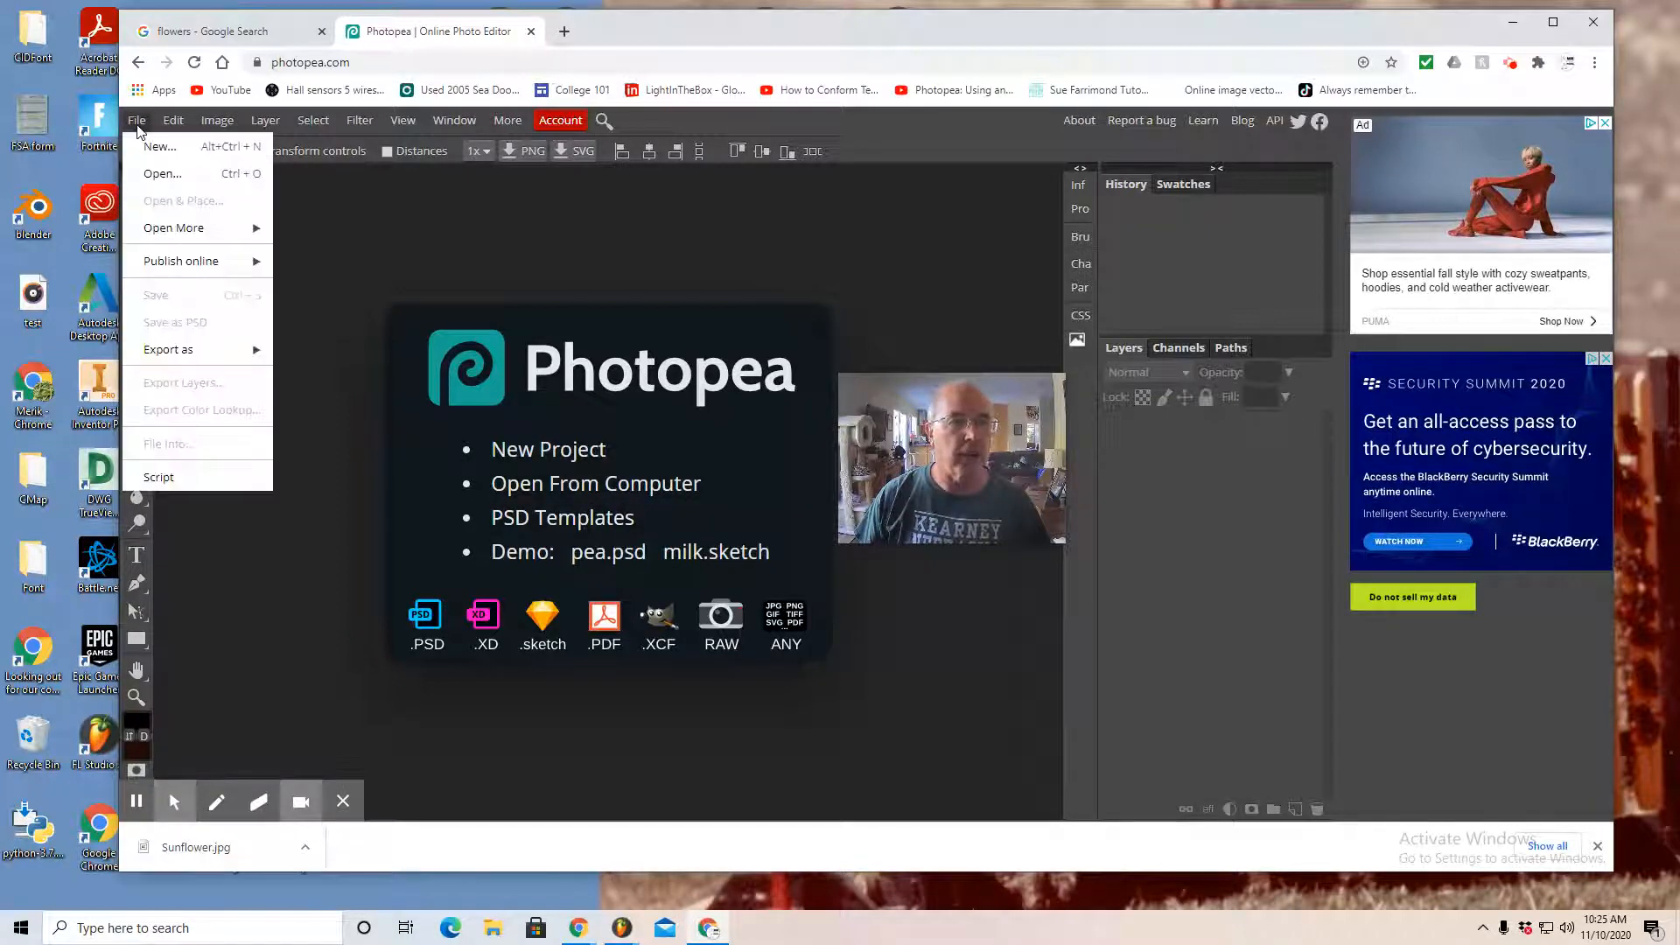
{"action": "left_click", "coordinate": [165, 179]}
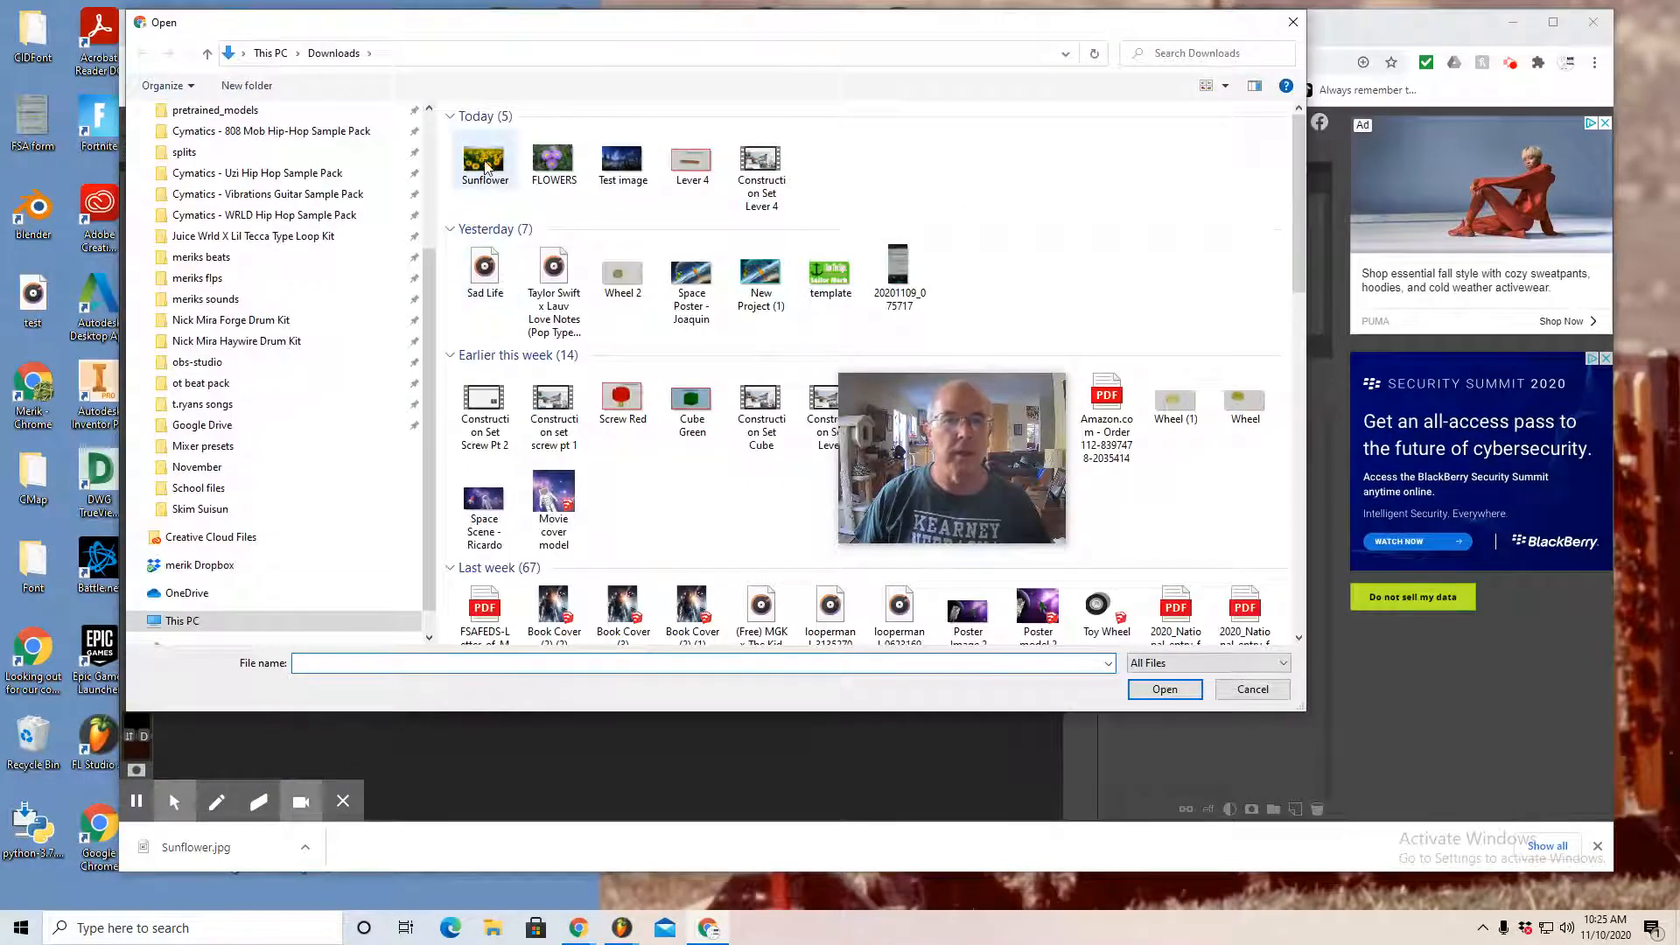
{"action": "left_click", "coordinate": [499, 182]}
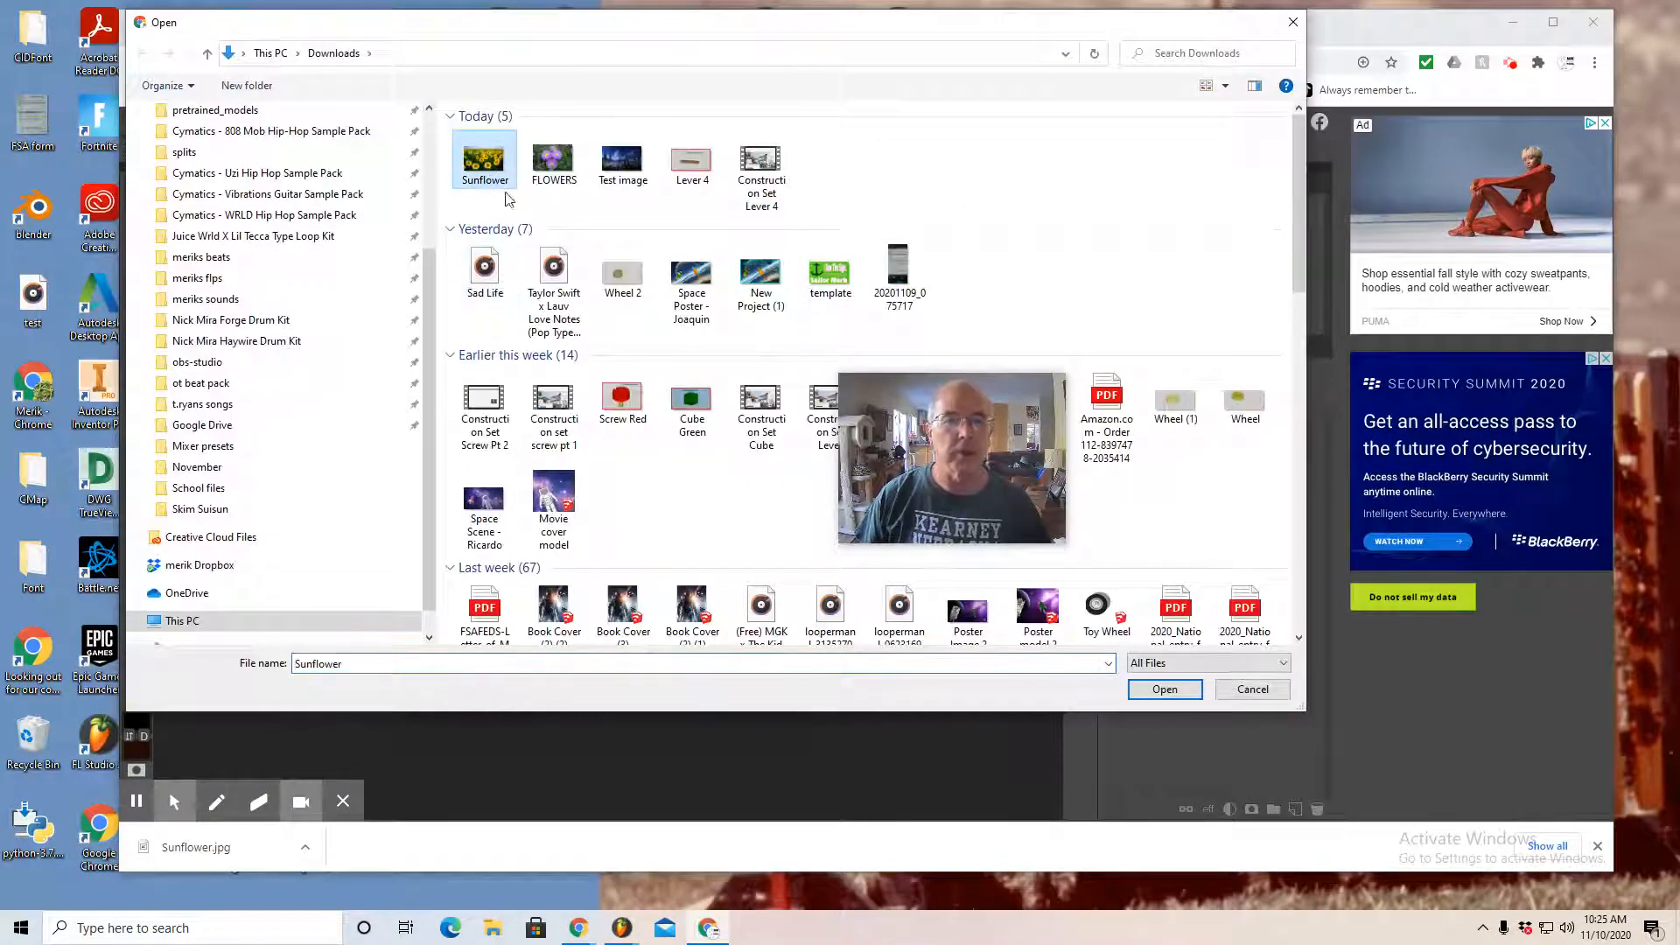
{"action": "left_click", "coordinate": [1165, 691]}
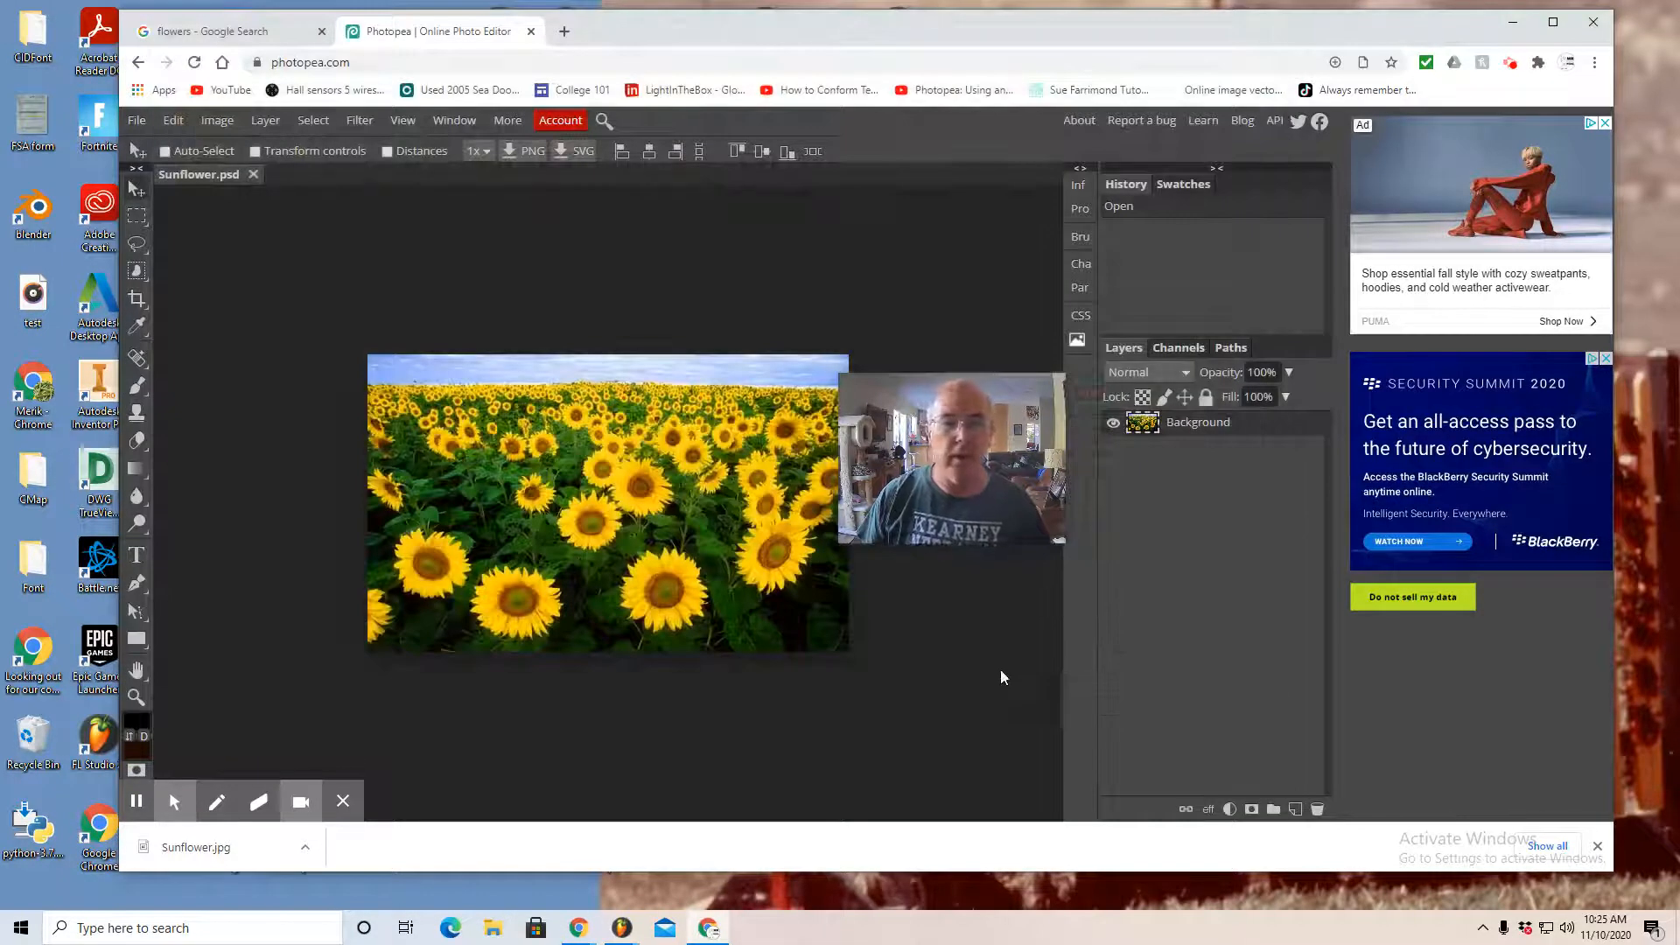
{"action": "left_click_drag", "start_coordinate": [988, 414], "coordinate": [1457, 431]}
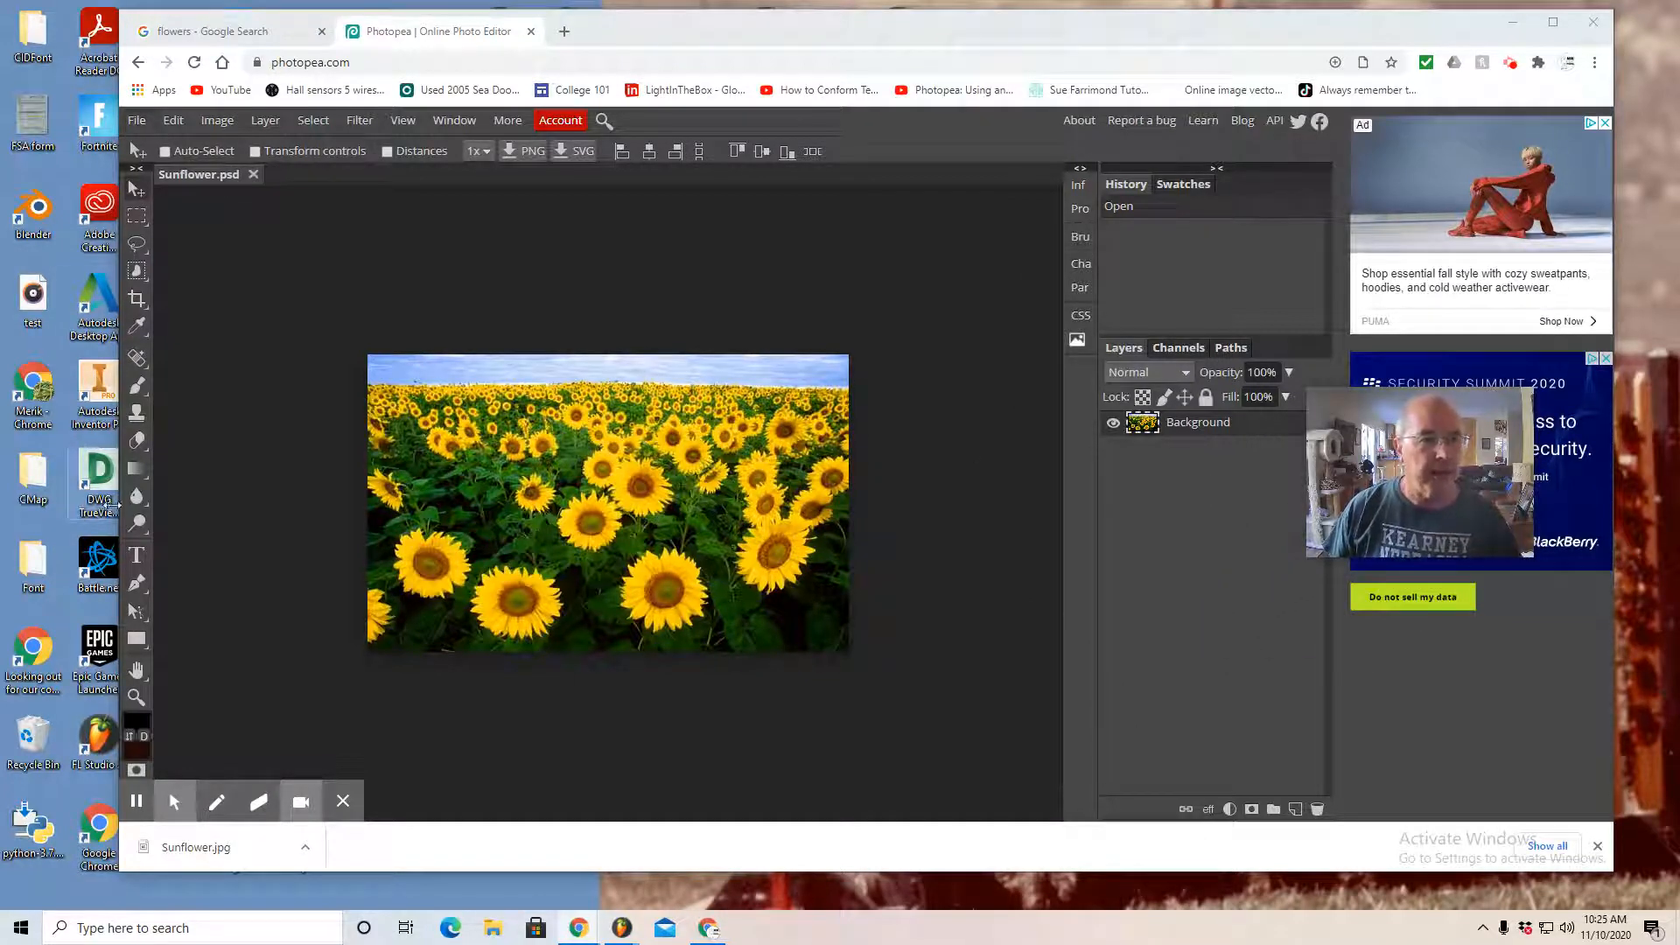
Step: Add a text layer reading FLOWERS in the Erica One font near the left edge of the sunflower image
{"action": "left_click", "coordinate": [136, 560]}
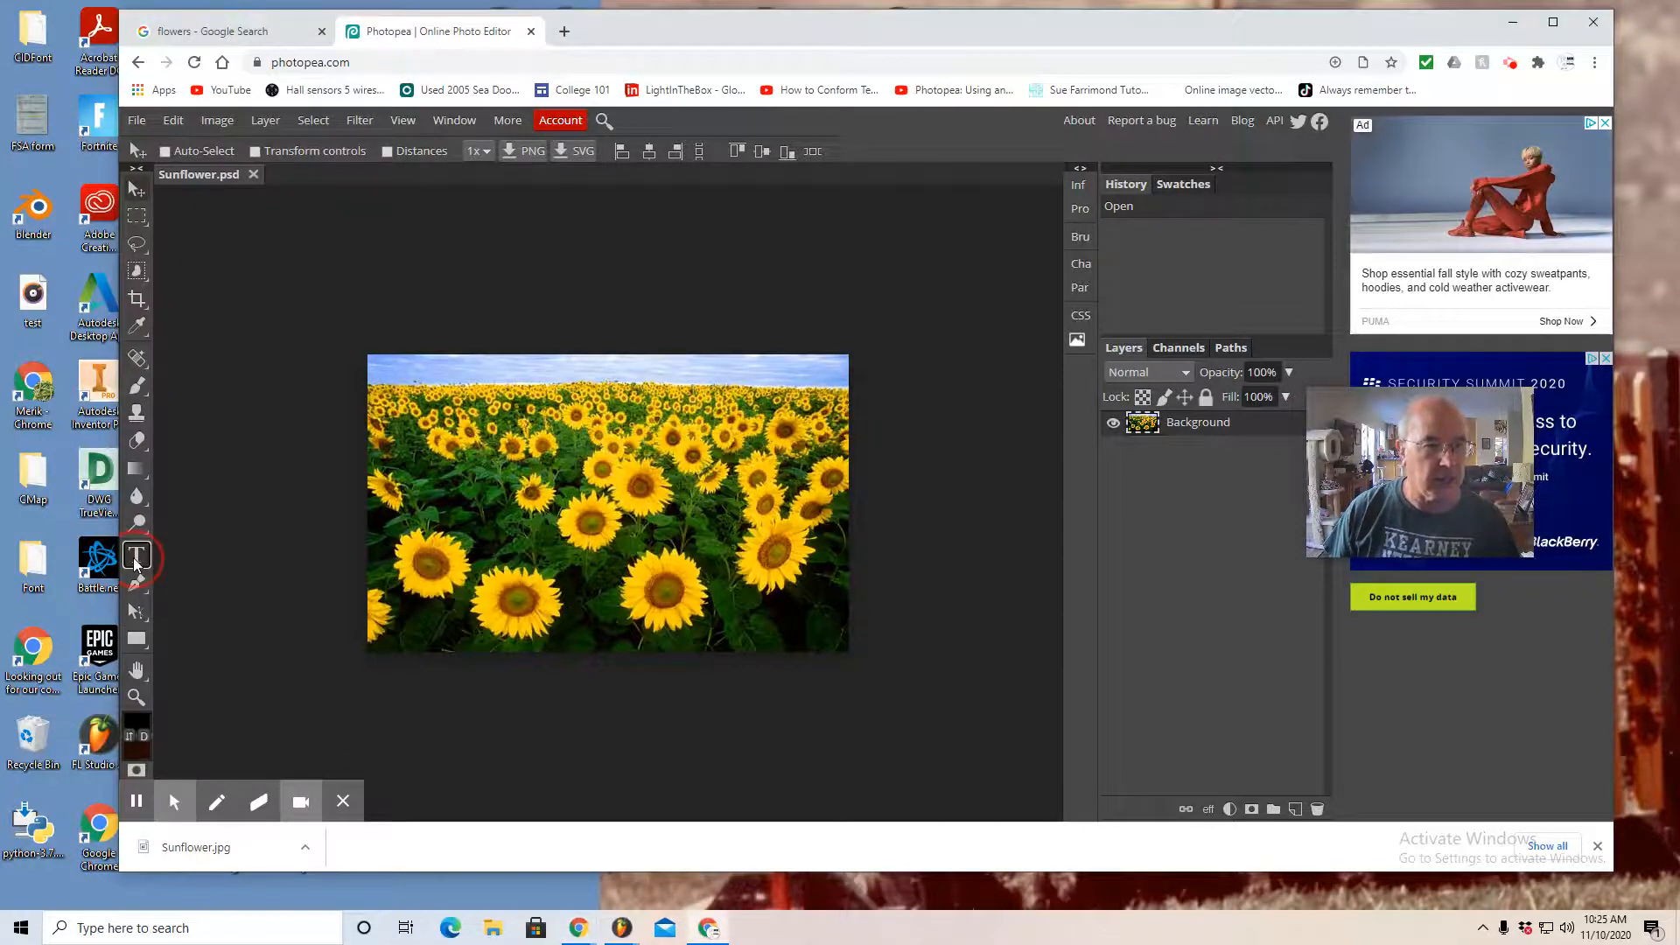
{"action": "left_click", "coordinate": [403, 509]}
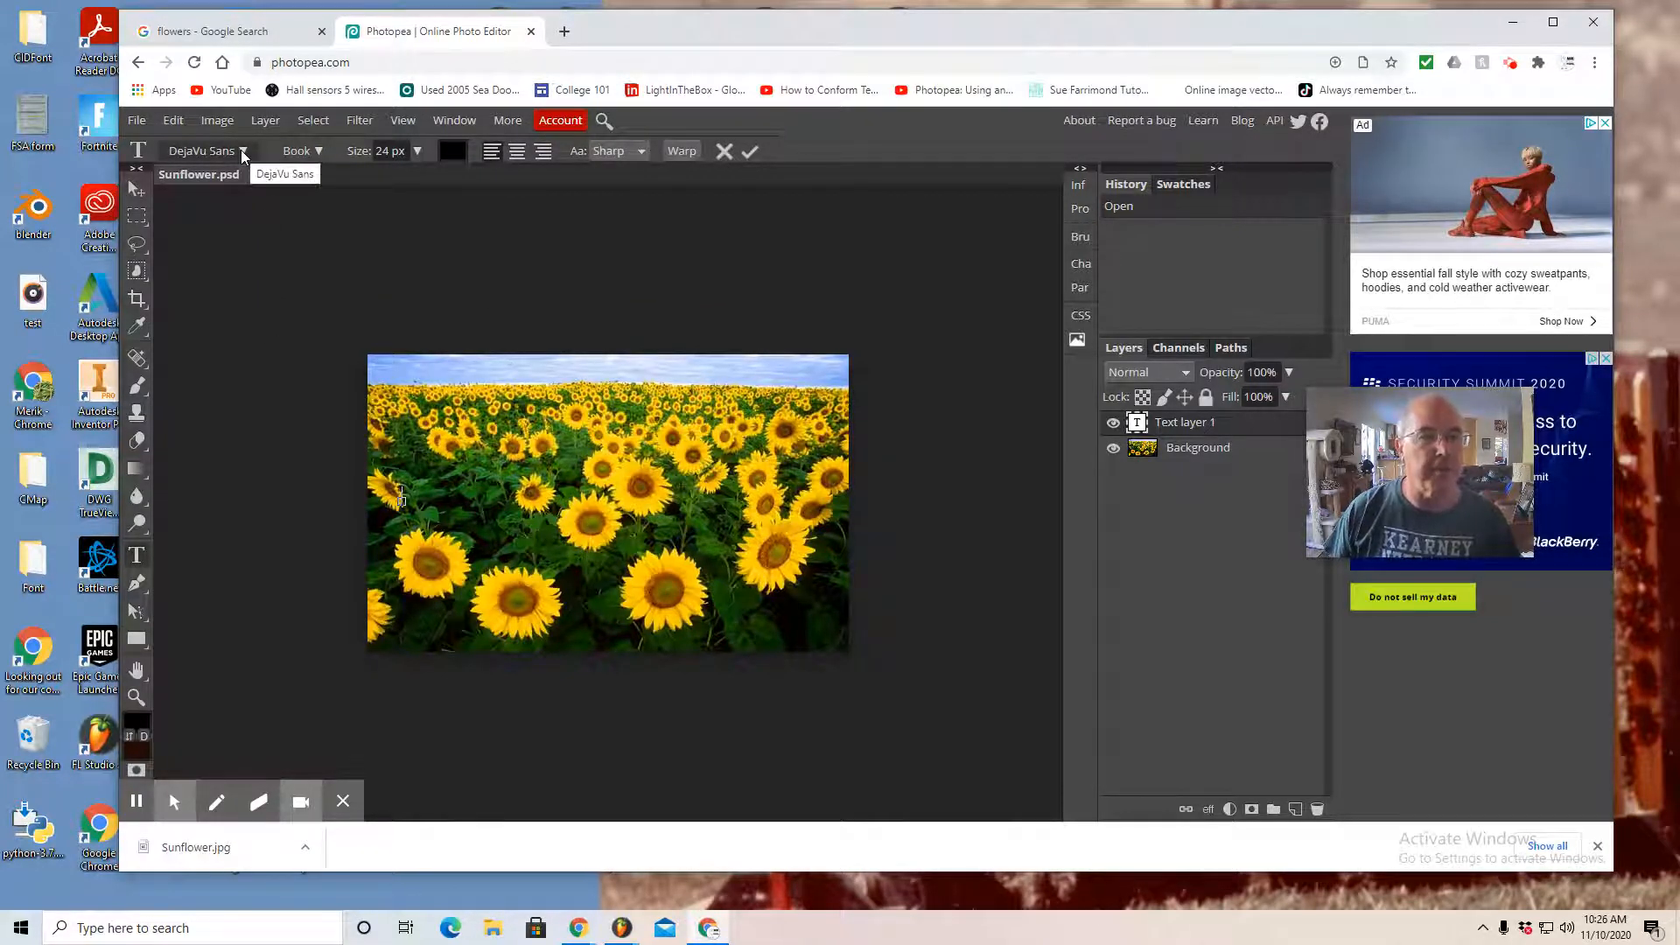
{"action": "left_click", "coordinate": [243, 154]}
{"action": "scroll", "coordinate": [333, 460], "scroll_direction": "down", "scroll_amount": 5}
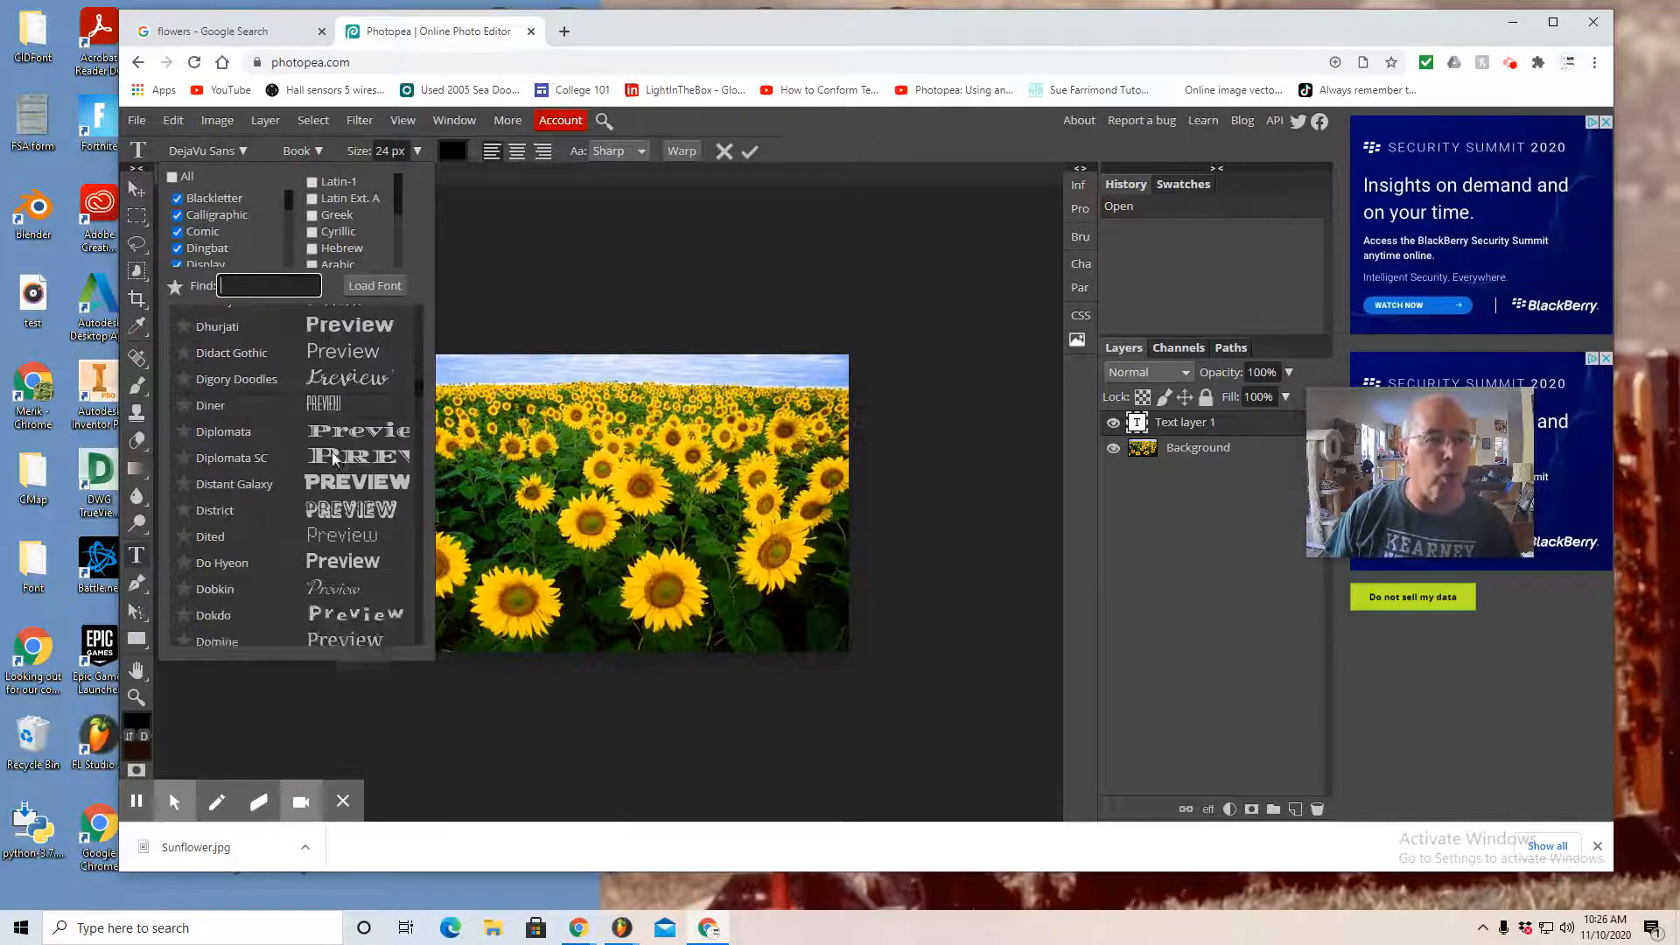
{"action": "scroll", "coordinate": [334, 460], "scroll_direction": "down", "scroll_amount": 8}
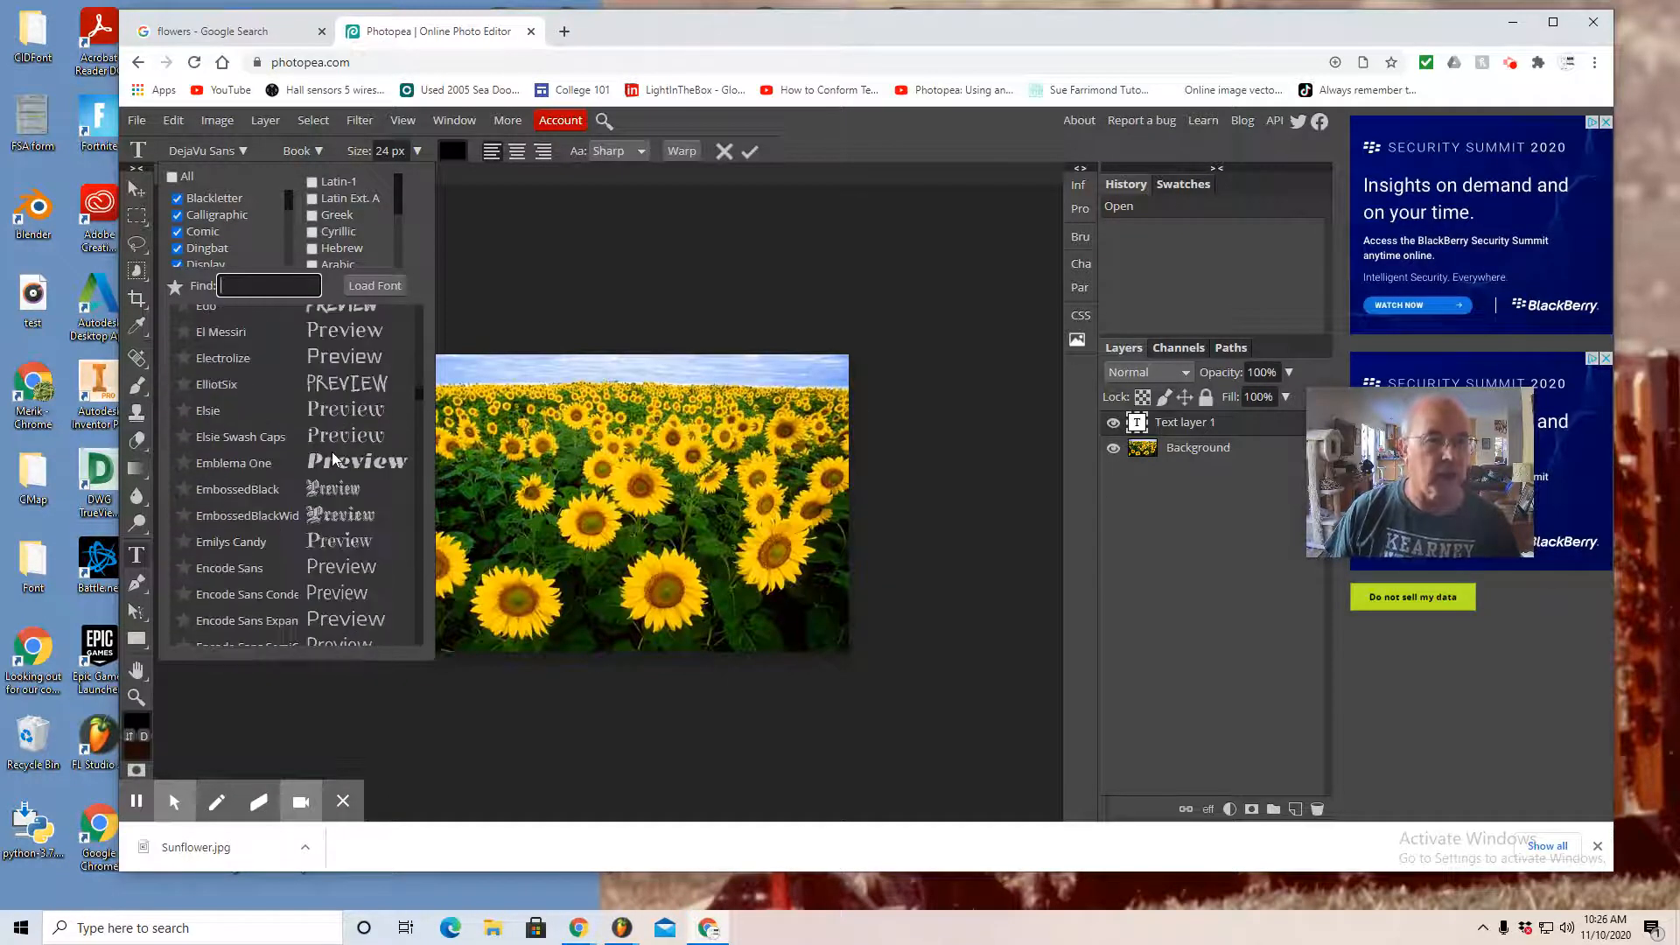
{"action": "scroll", "coordinate": [334, 460], "scroll_direction": "down", "scroll_amount": 5}
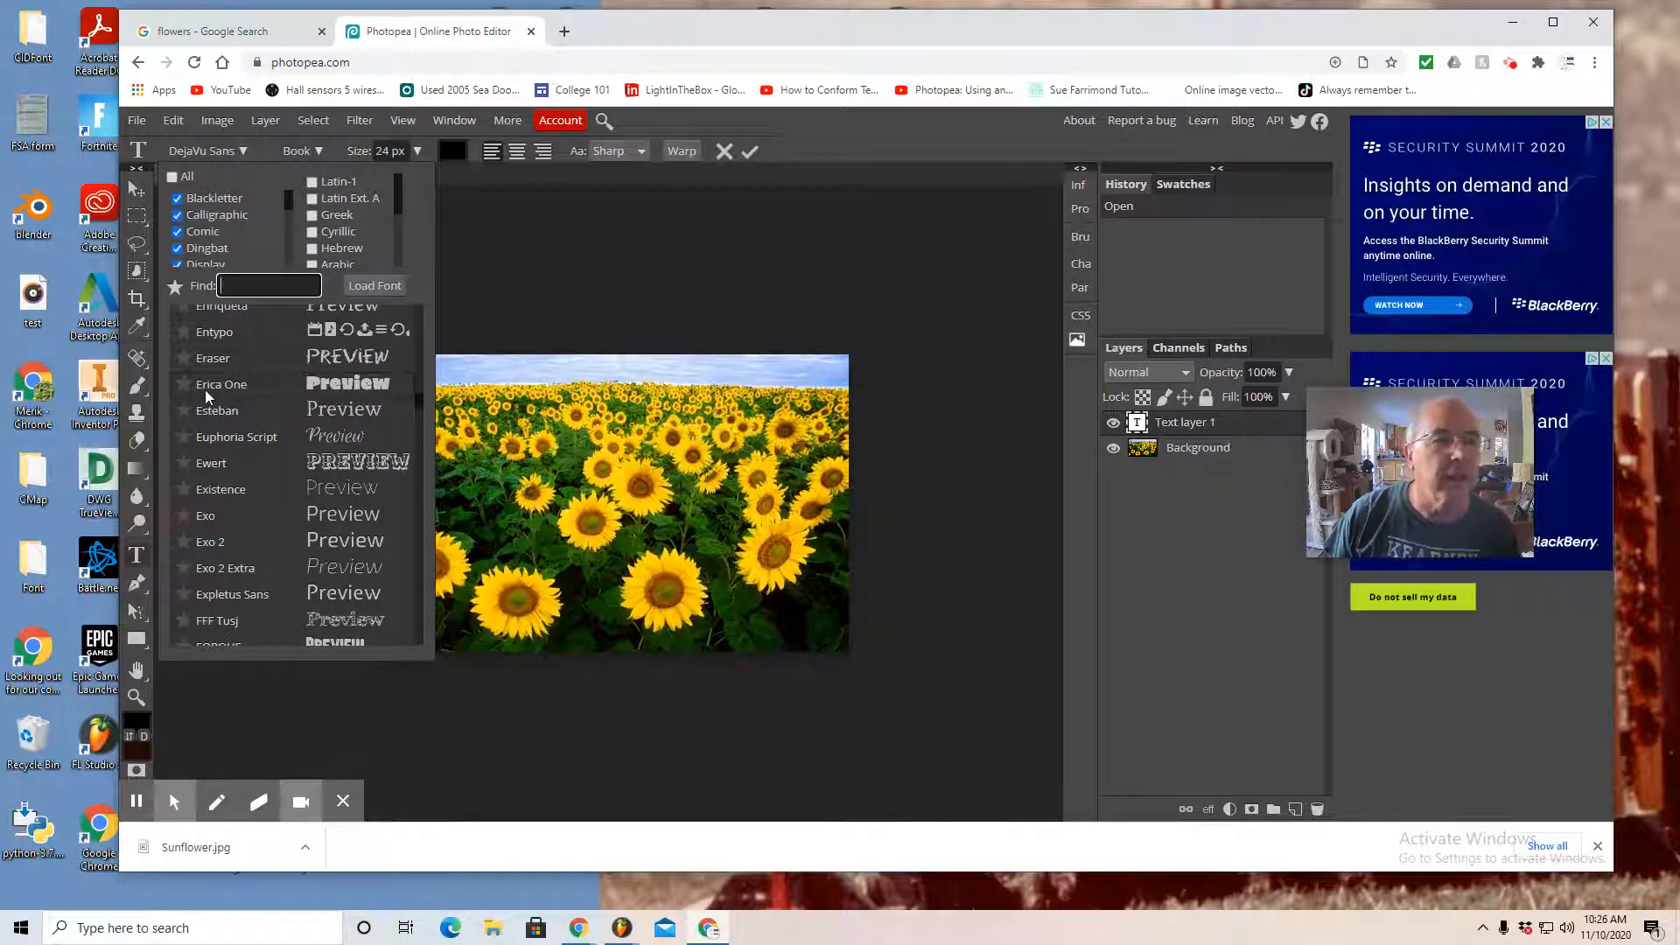
{"action": "left_click", "coordinate": [323, 391]}
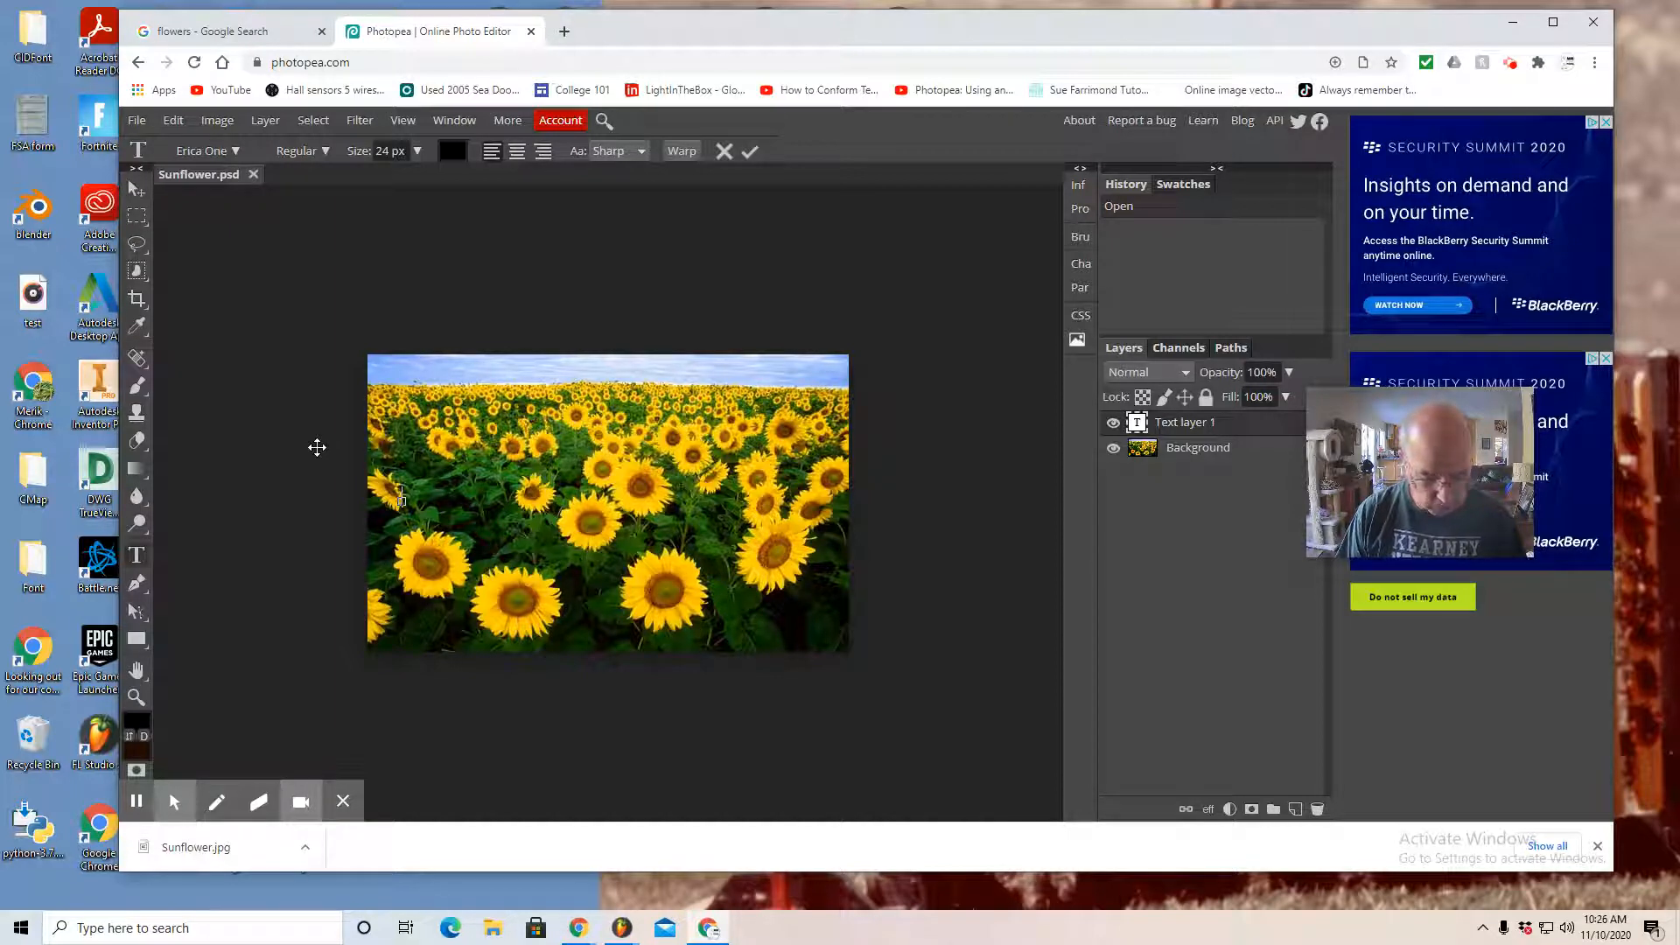
{"action": "type", "text": "FLOWER"}
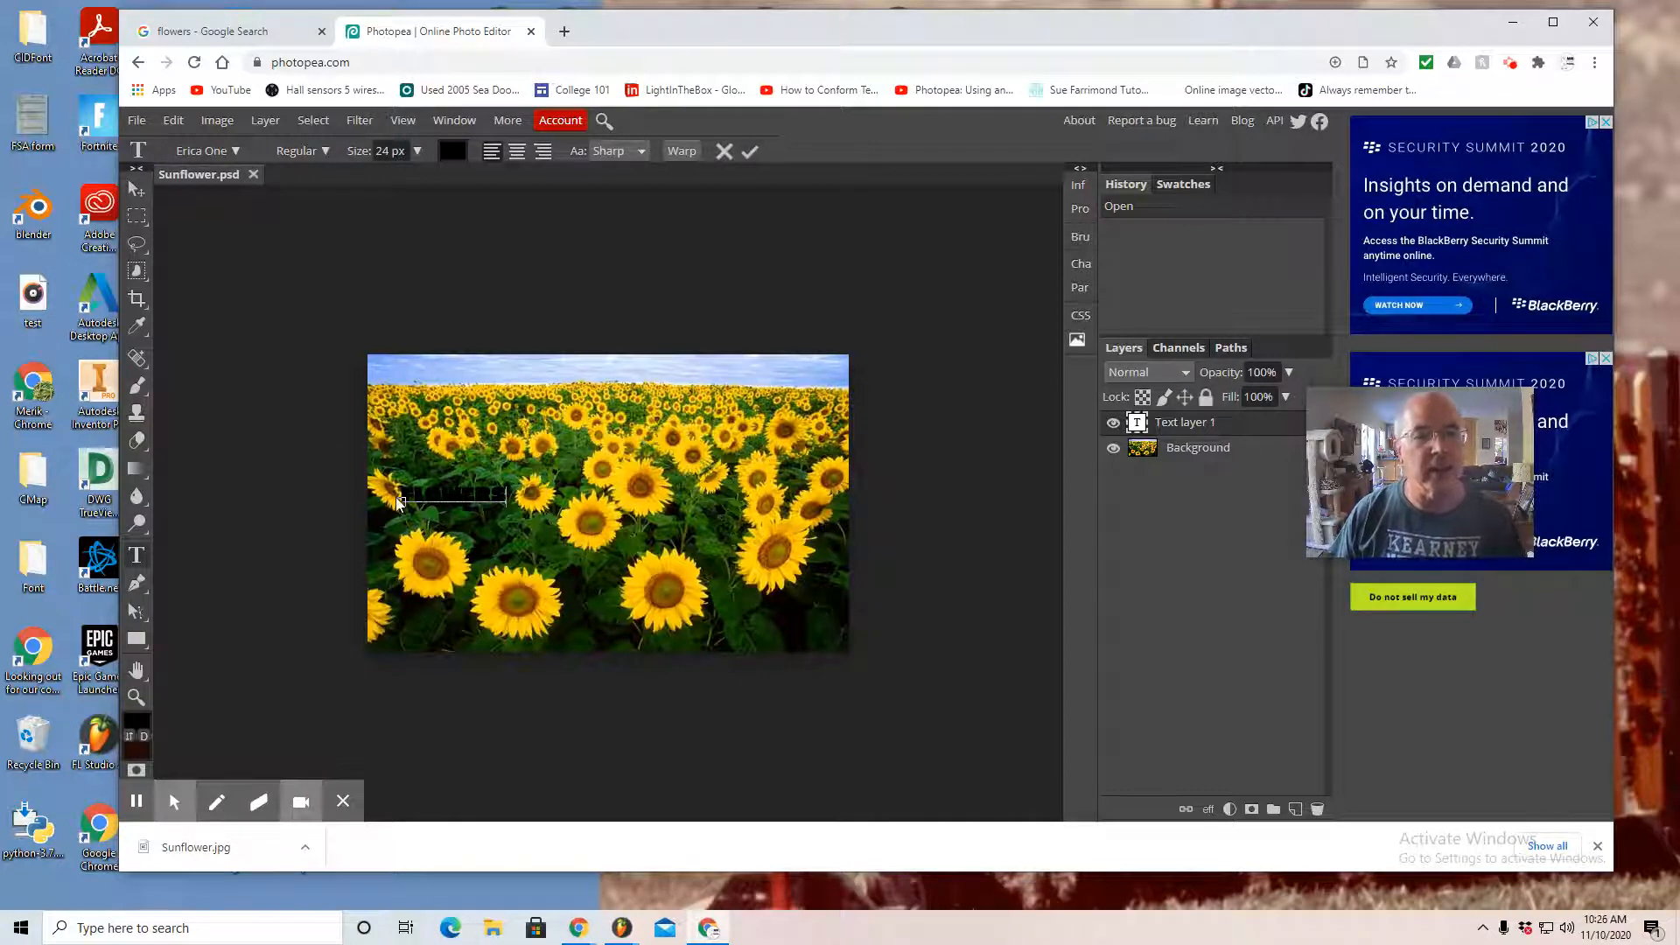
{"action": "left_click_drag", "start_coordinate": [399, 503], "coordinate": [495, 501]}
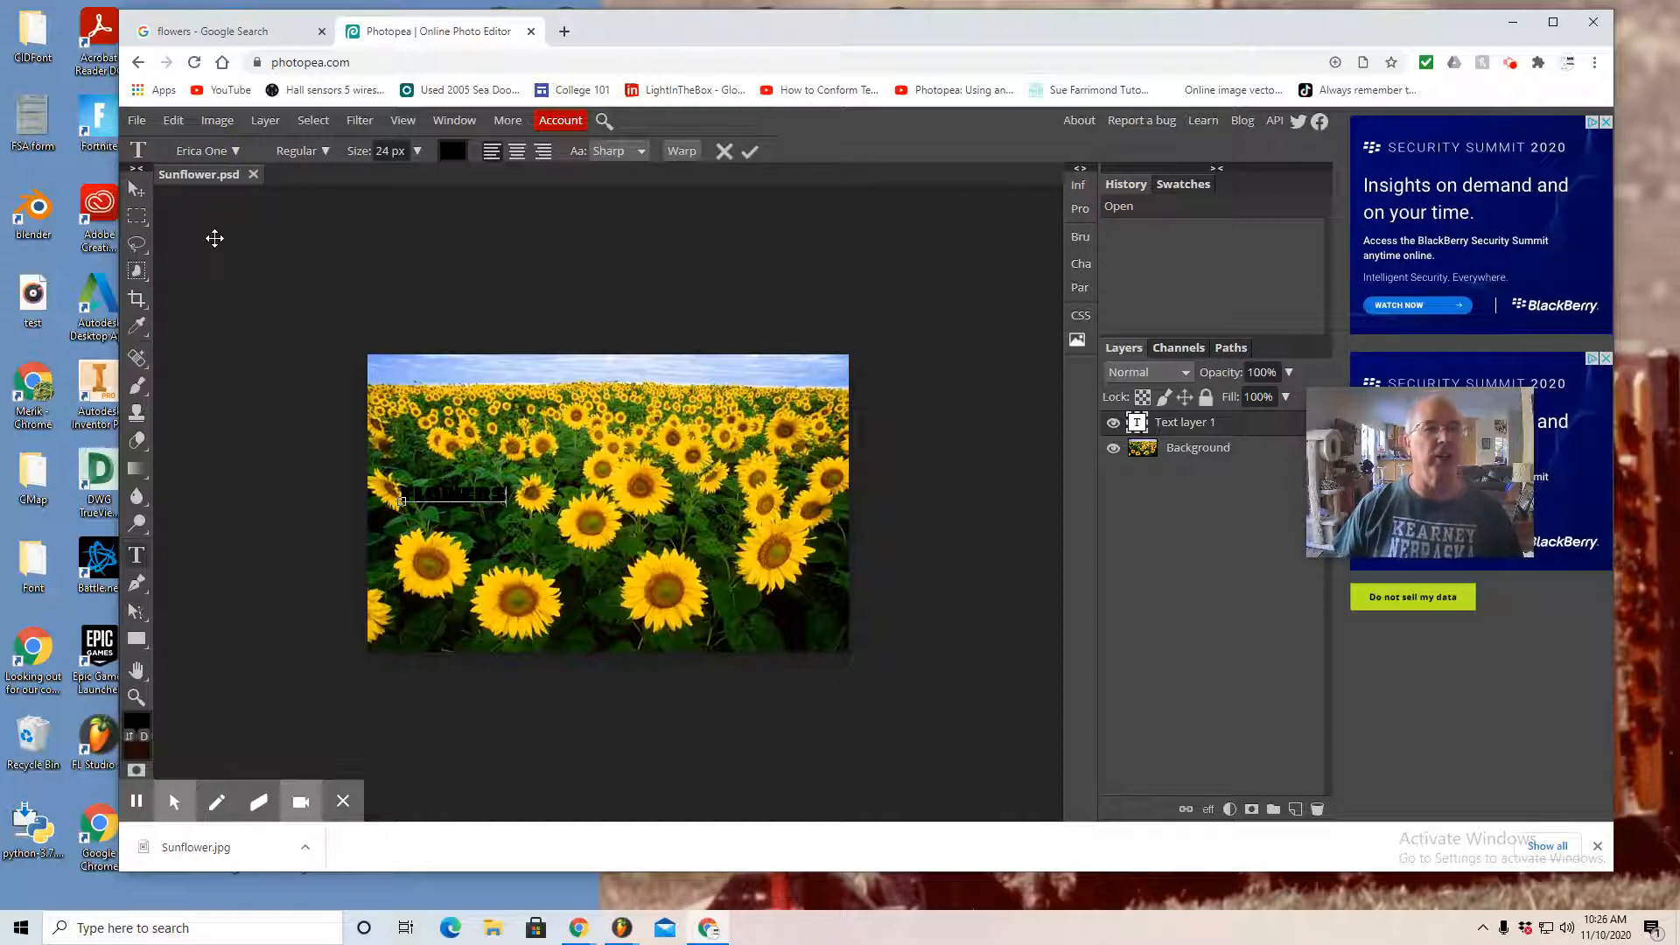
Step: Scale the FLOWERS text to about 444% width and 1911% height so it nearly fills the sunflower image
{"action": "left_click", "coordinate": [174, 124]}
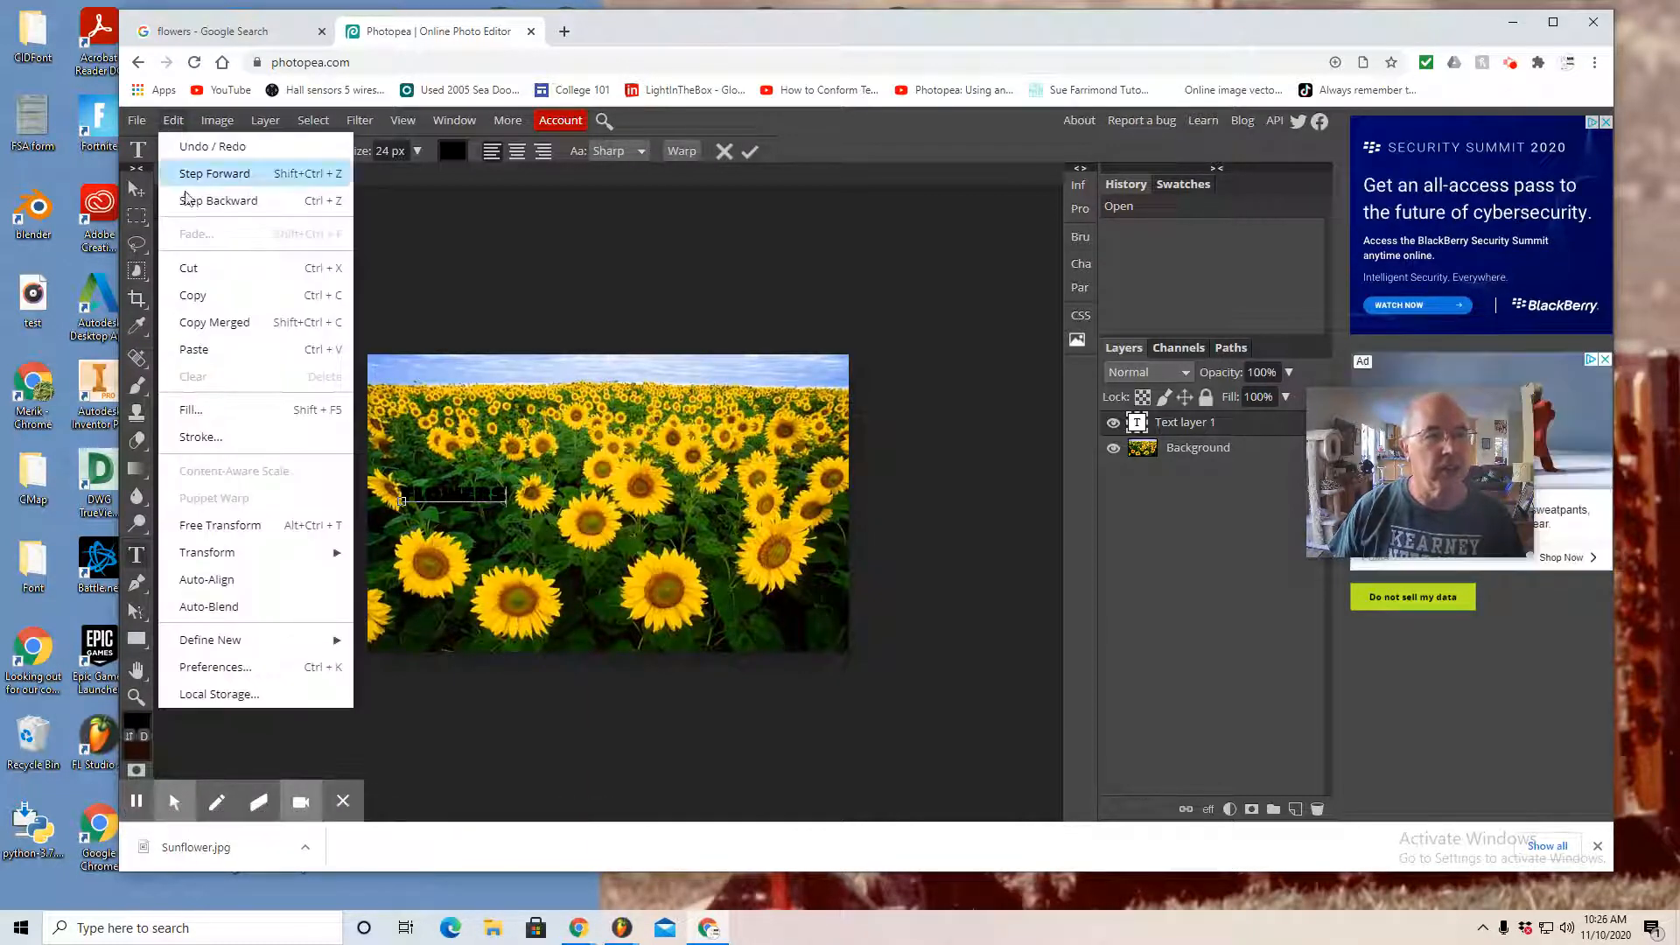
{"action": "mouse_move", "coordinate": [237, 552]}
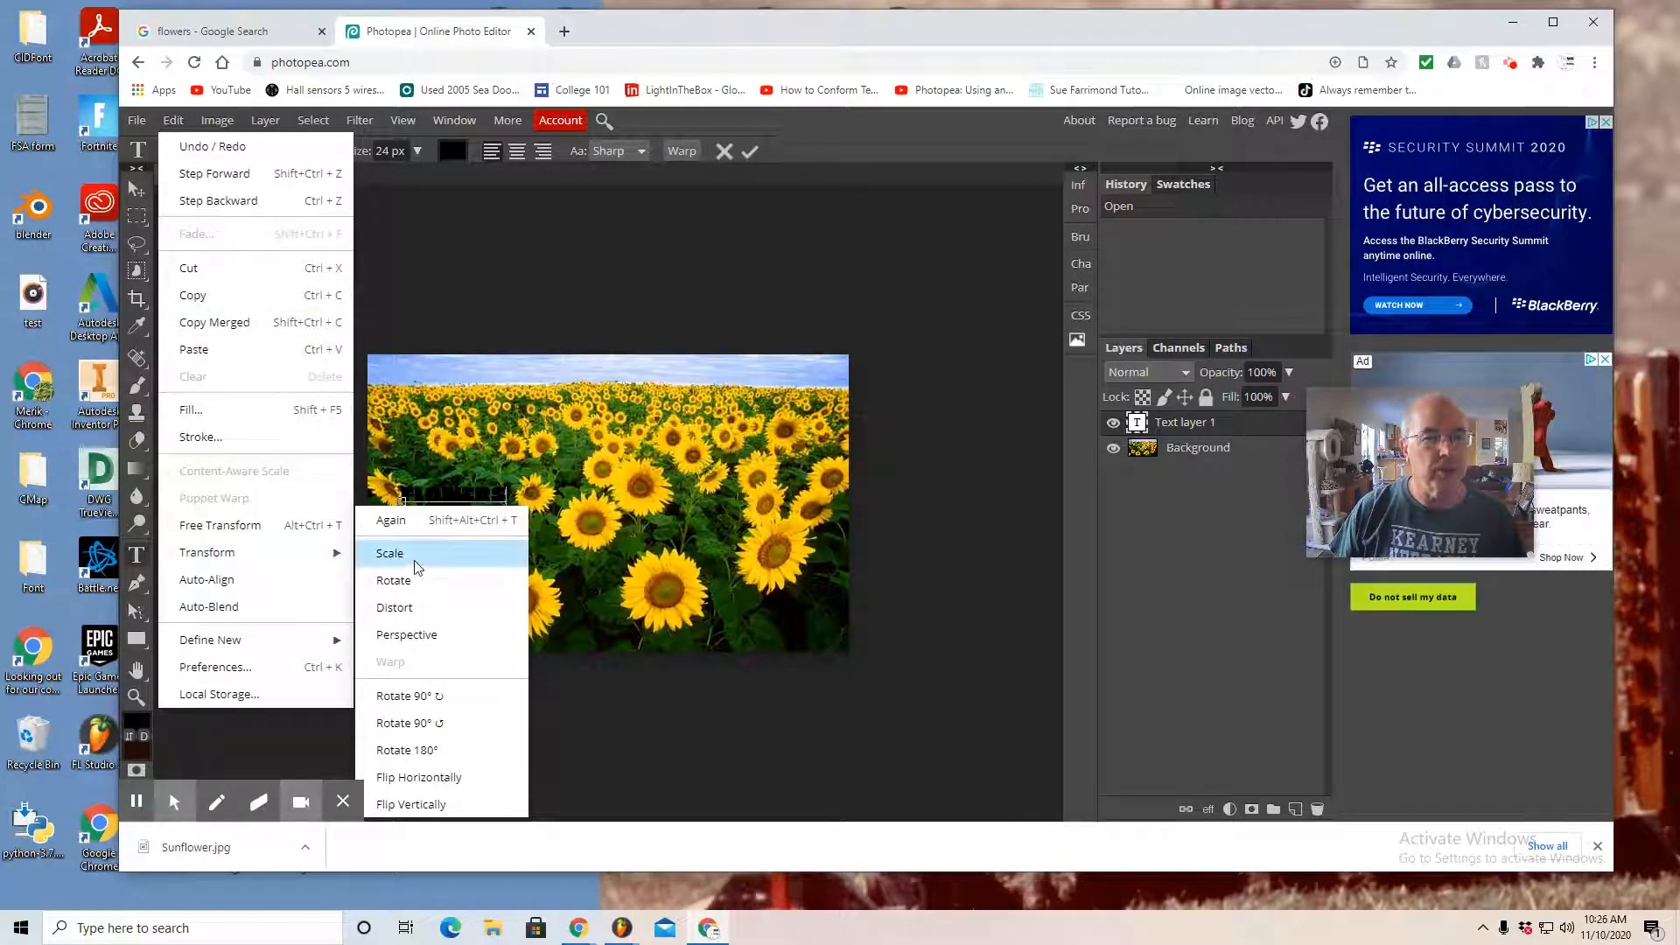
{"action": "left_click", "coordinate": [391, 555]}
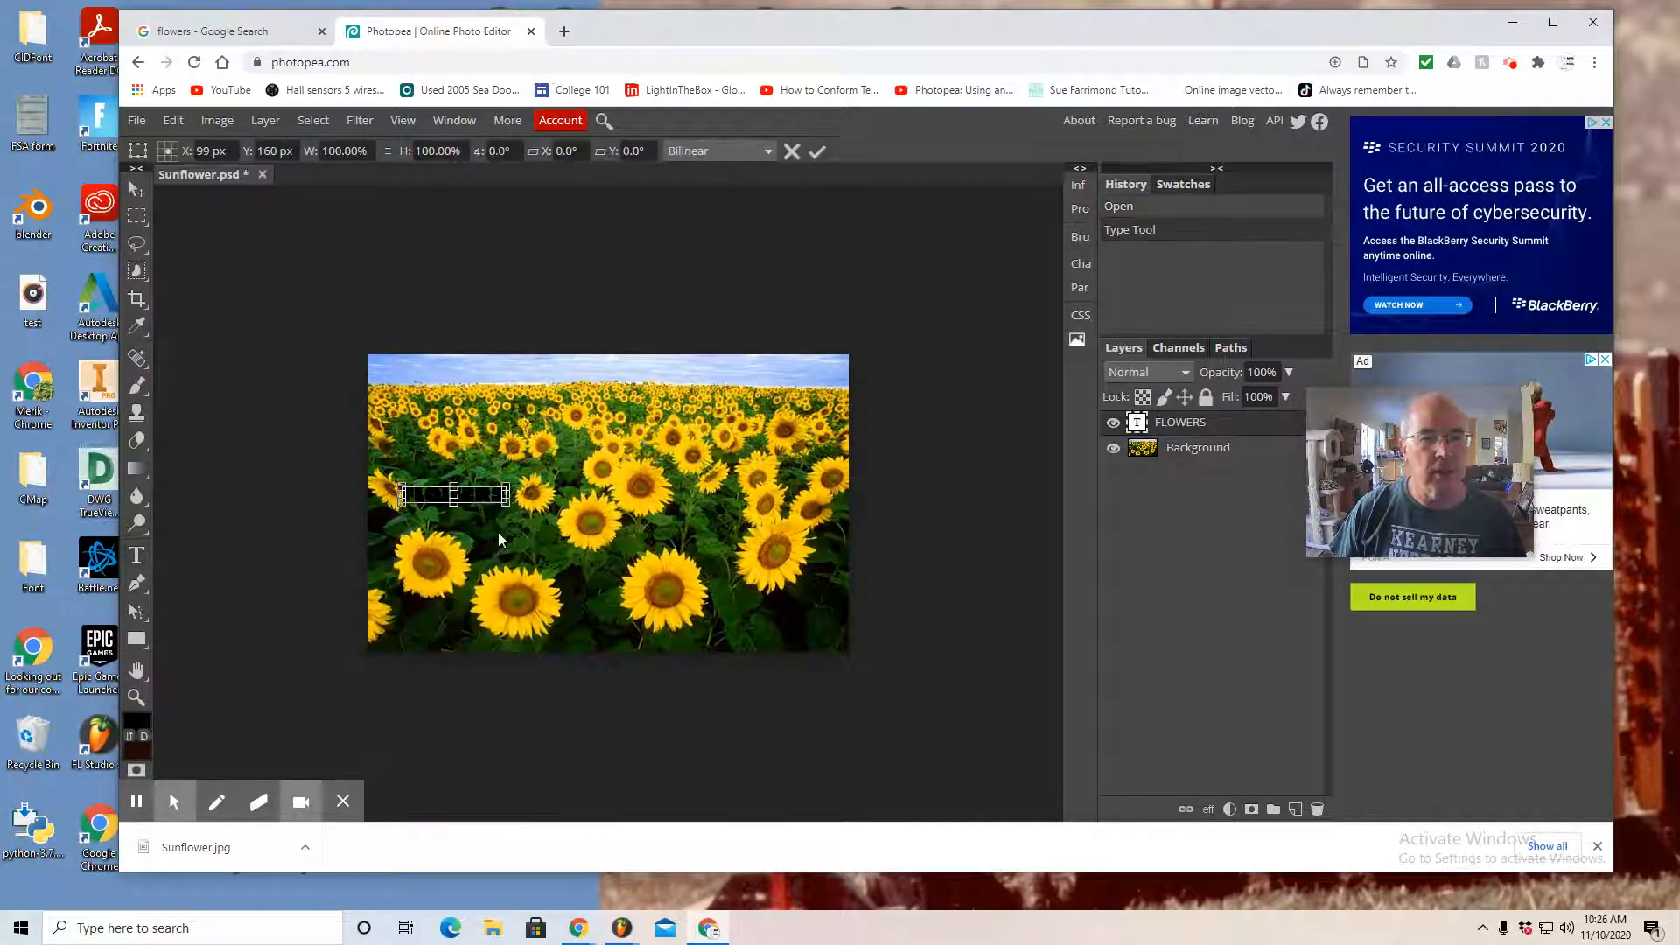
{"action": "left_click_drag", "start_coordinate": [506, 504], "coordinate": [832, 646]}
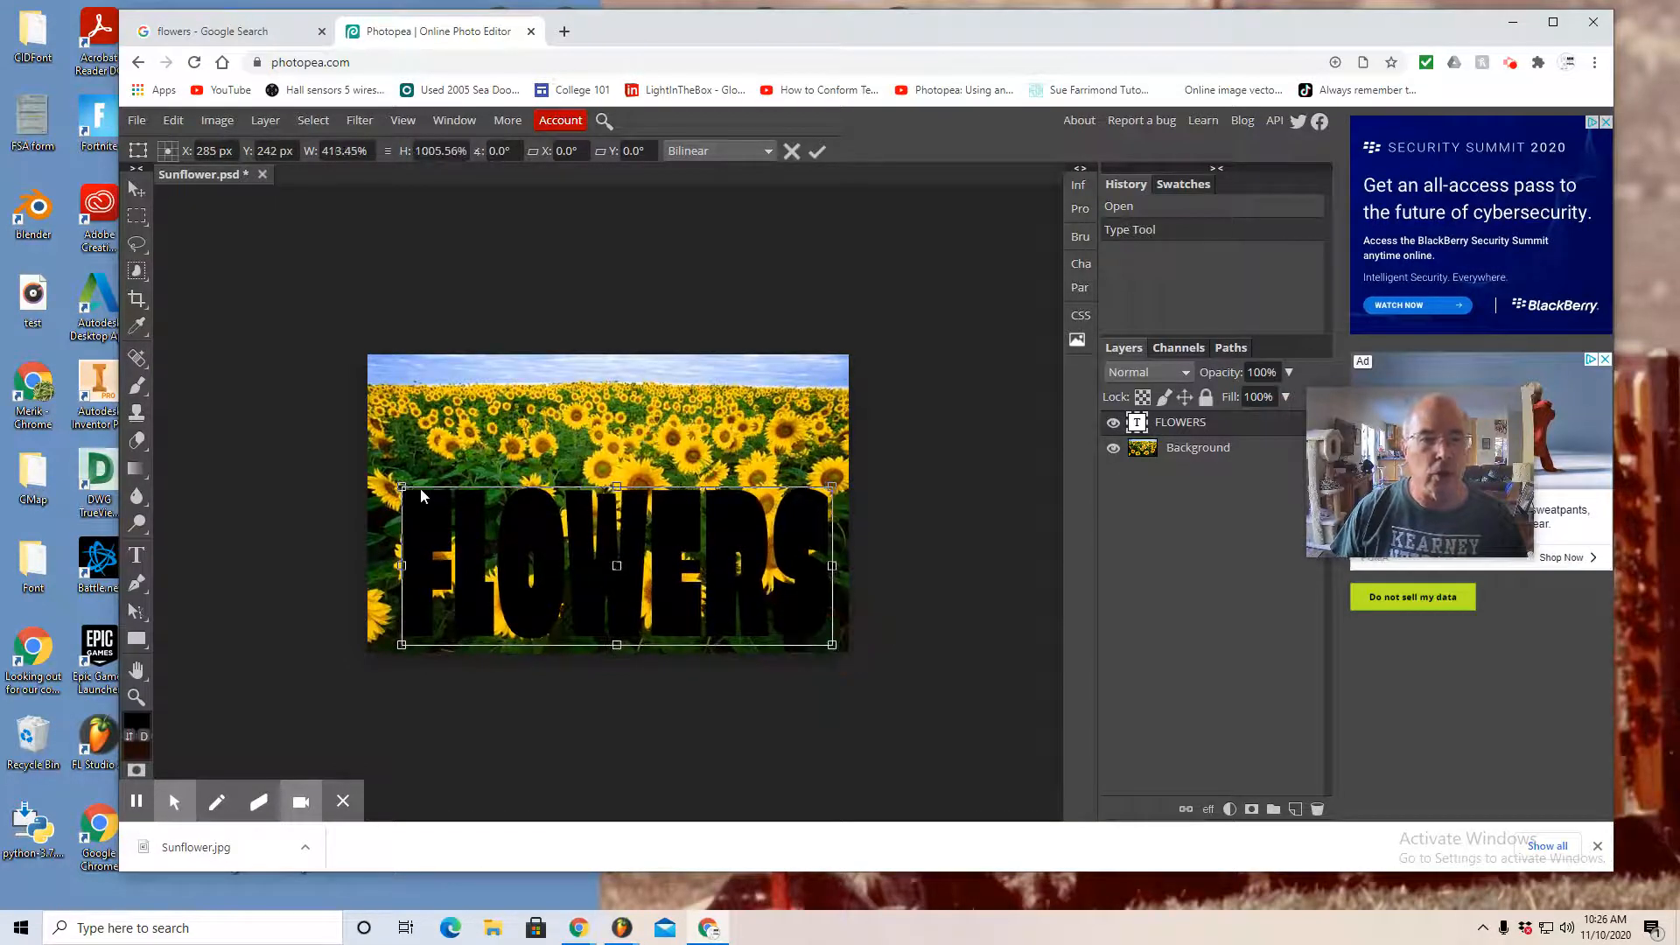
{"action": "left_click_drag", "start_coordinate": [401, 486], "coordinate": [377, 359]}
{"action": "left_click_drag", "start_coordinate": [832, 501], "coordinate": [840, 501]}
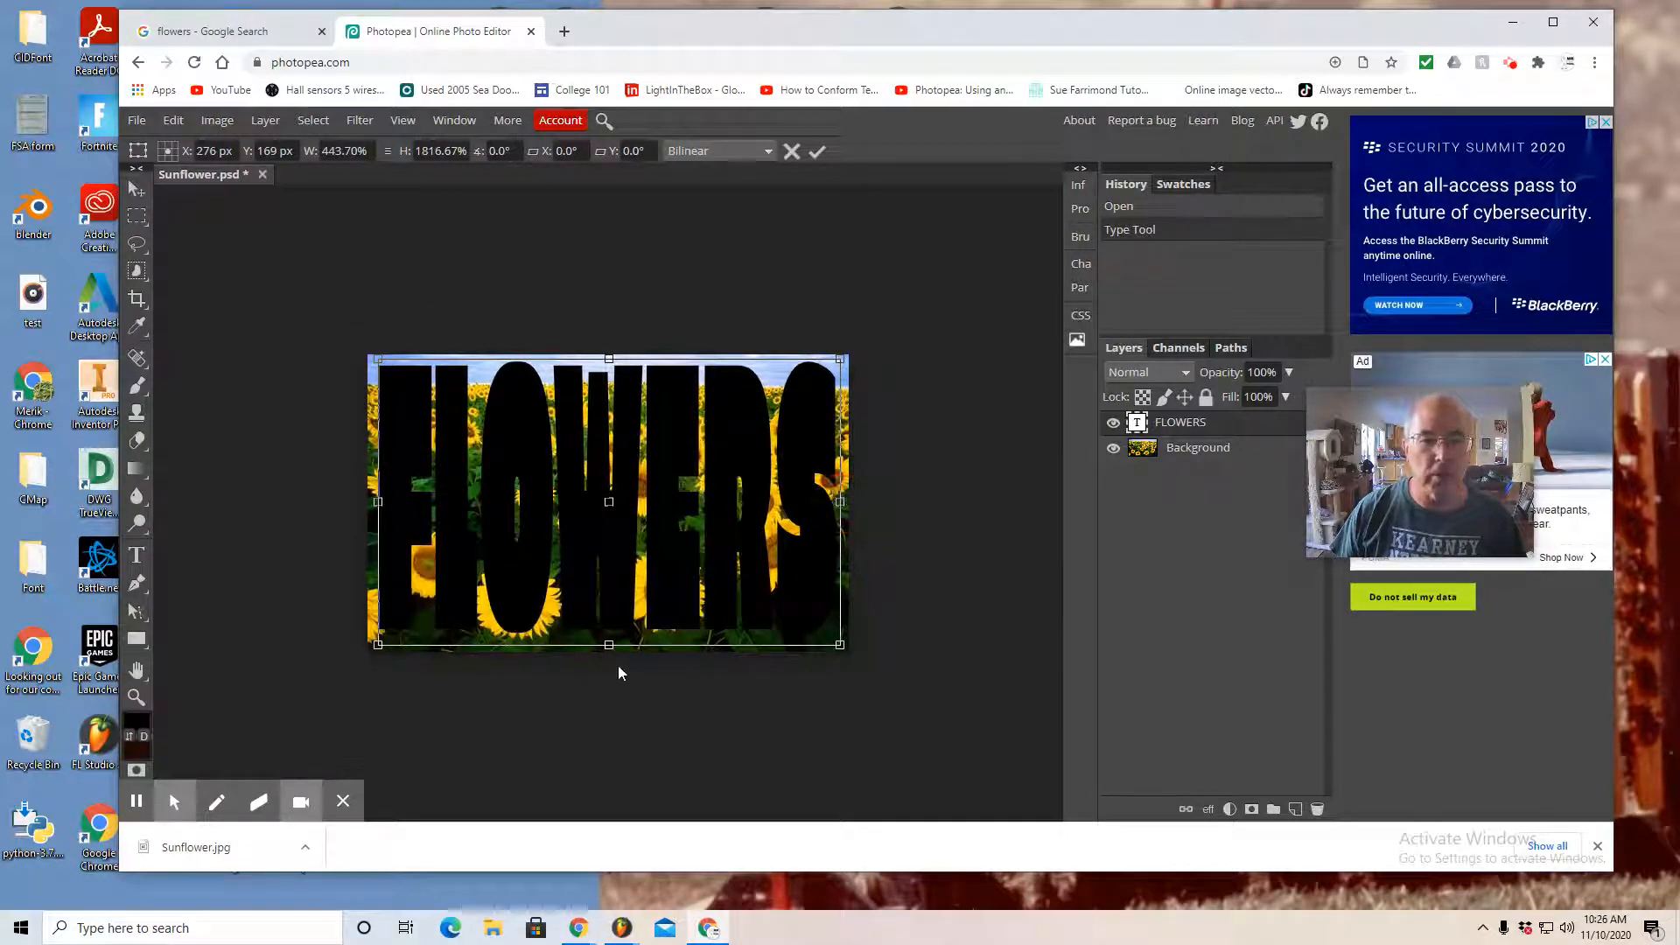
{"action": "left_click_drag", "start_coordinate": [609, 645], "coordinate": [610, 660]}
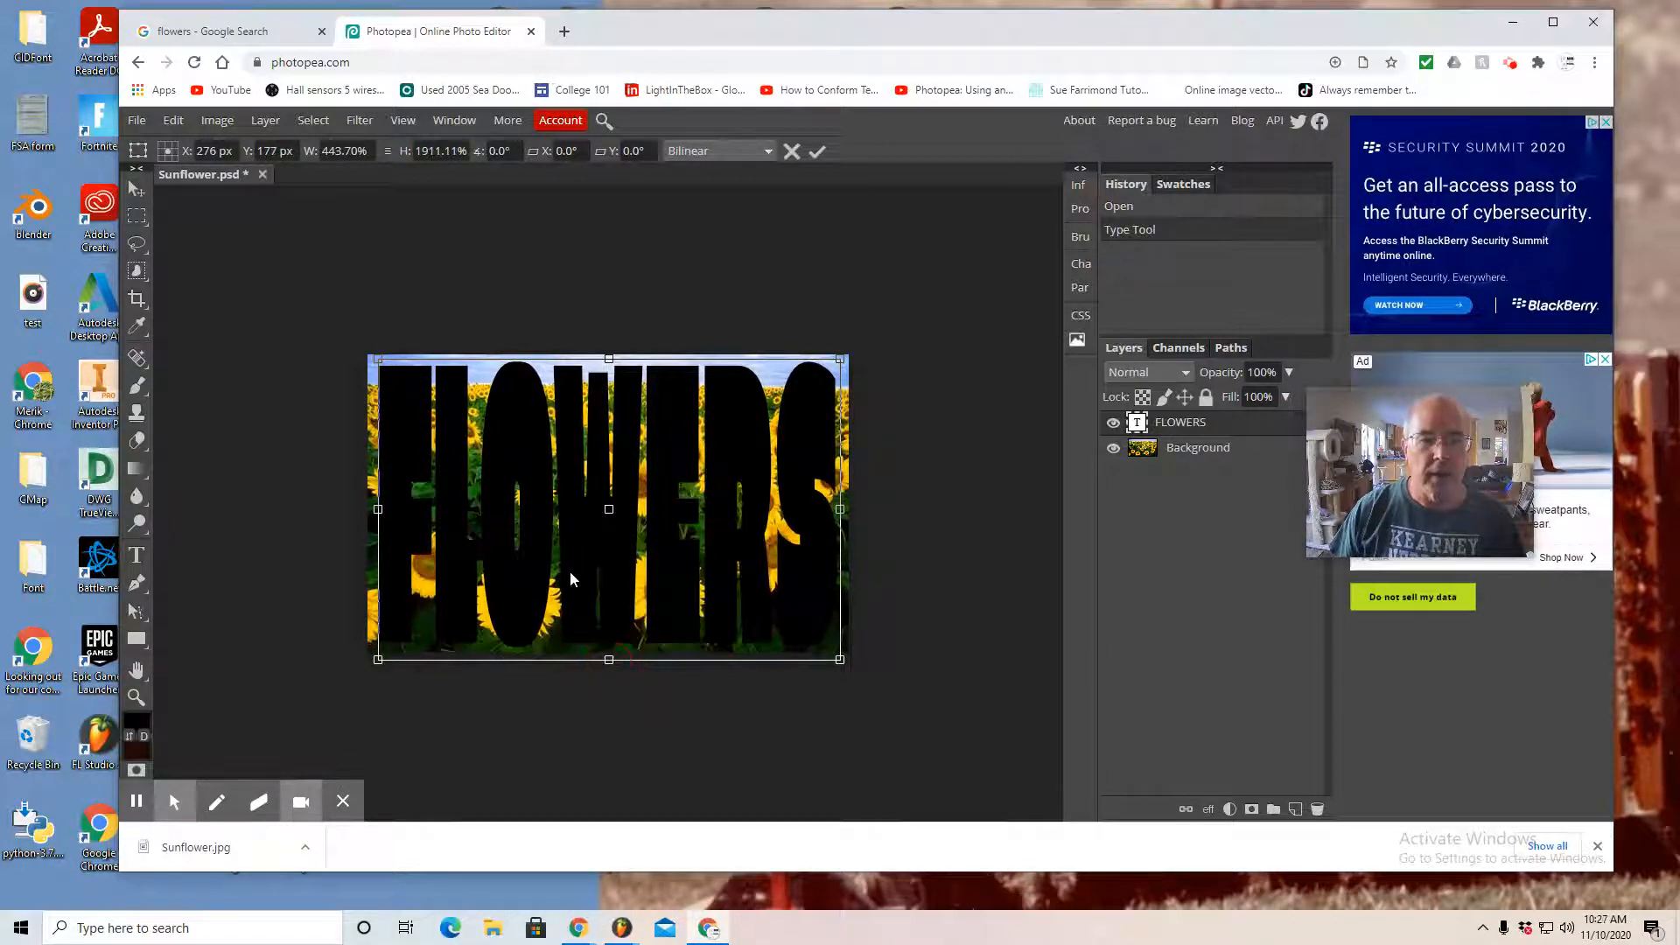
Step: Apply the scaling and center the FLOWERS text horizontally and vertically on the image with the Move tool
{"action": "left_click", "coordinate": [137, 189]}
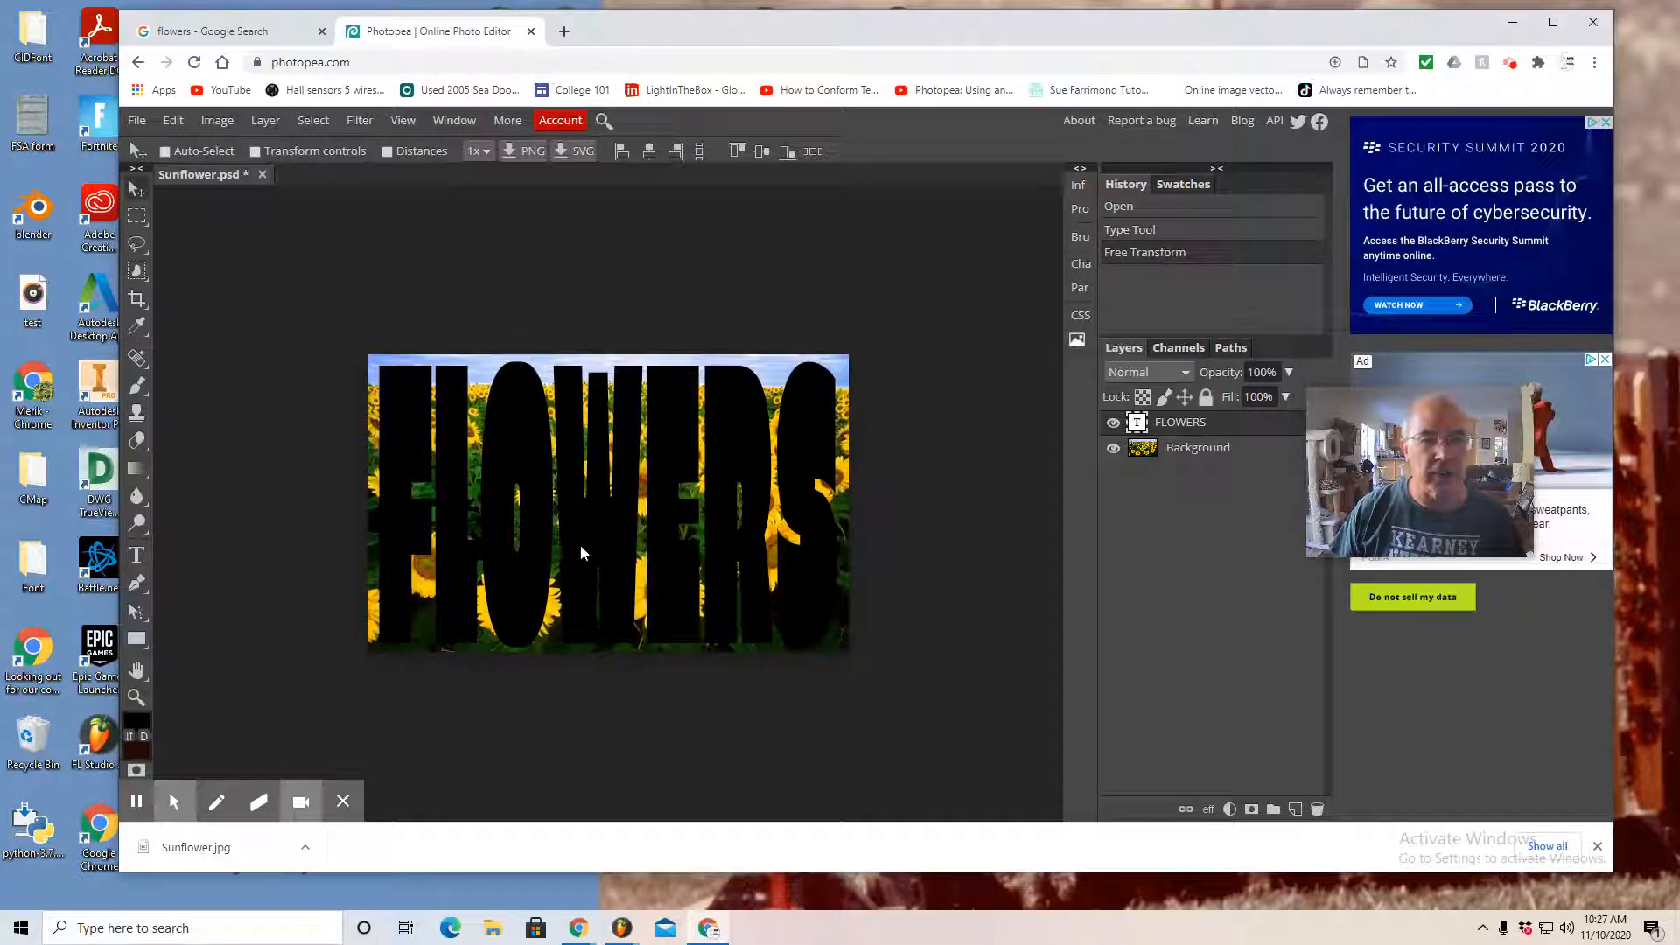
{"action": "left_click_drag", "start_coordinate": [582, 549], "coordinate": [585, 551]}
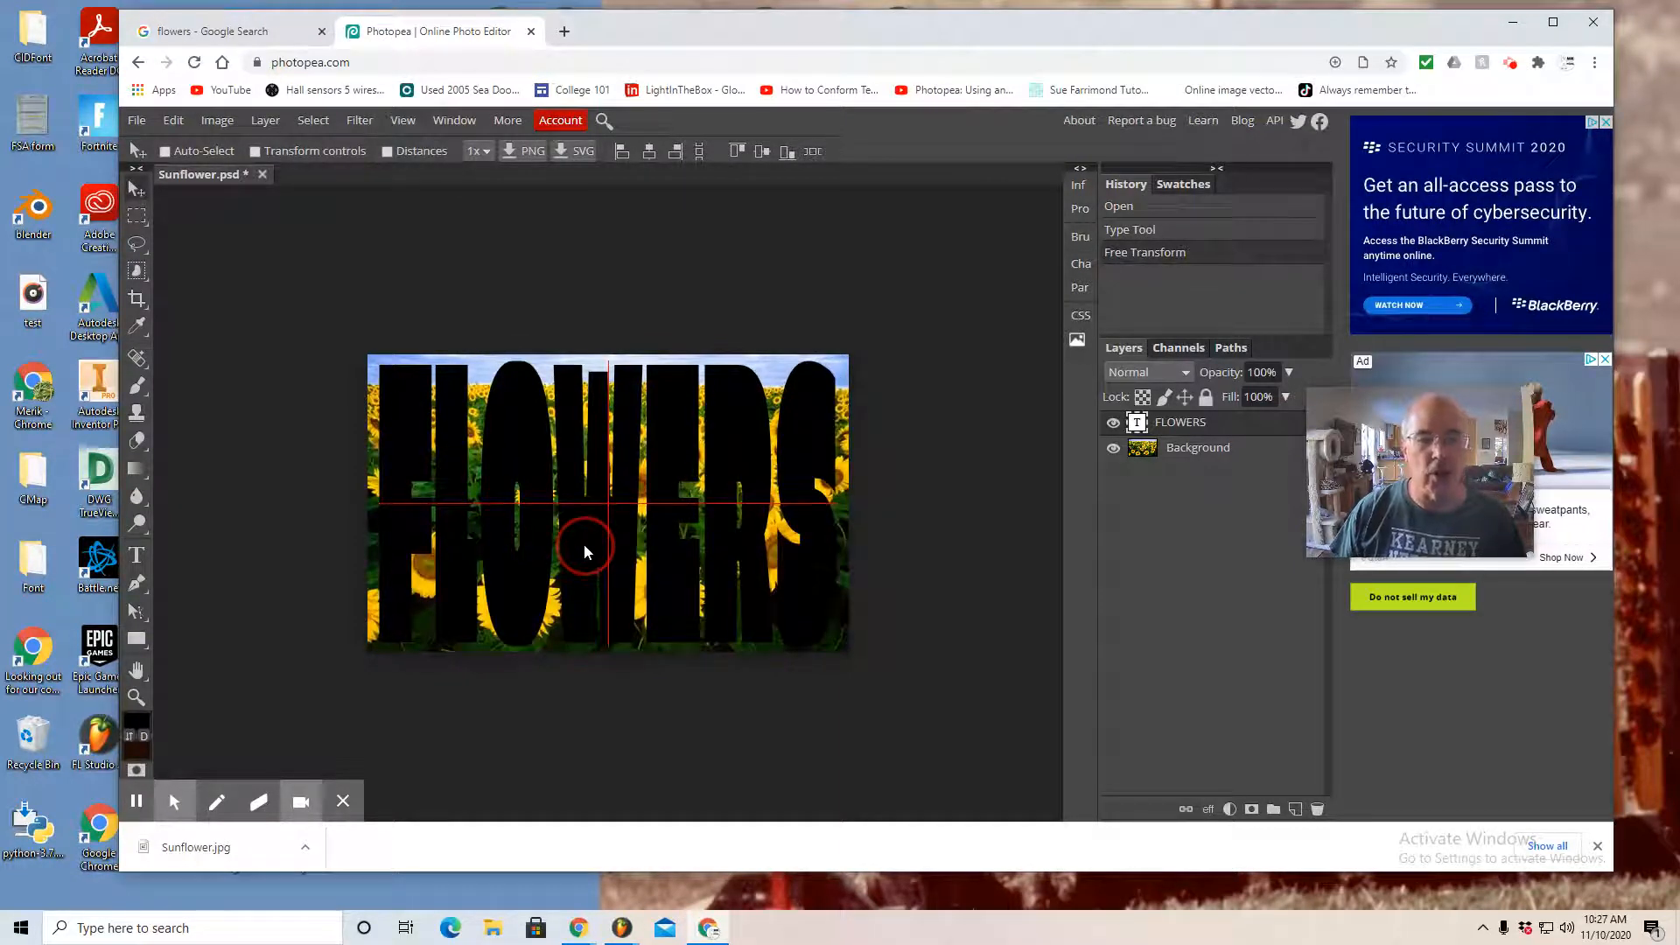
{"action": "left_click_drag", "start_coordinate": [585, 552], "coordinate": [585, 551]}
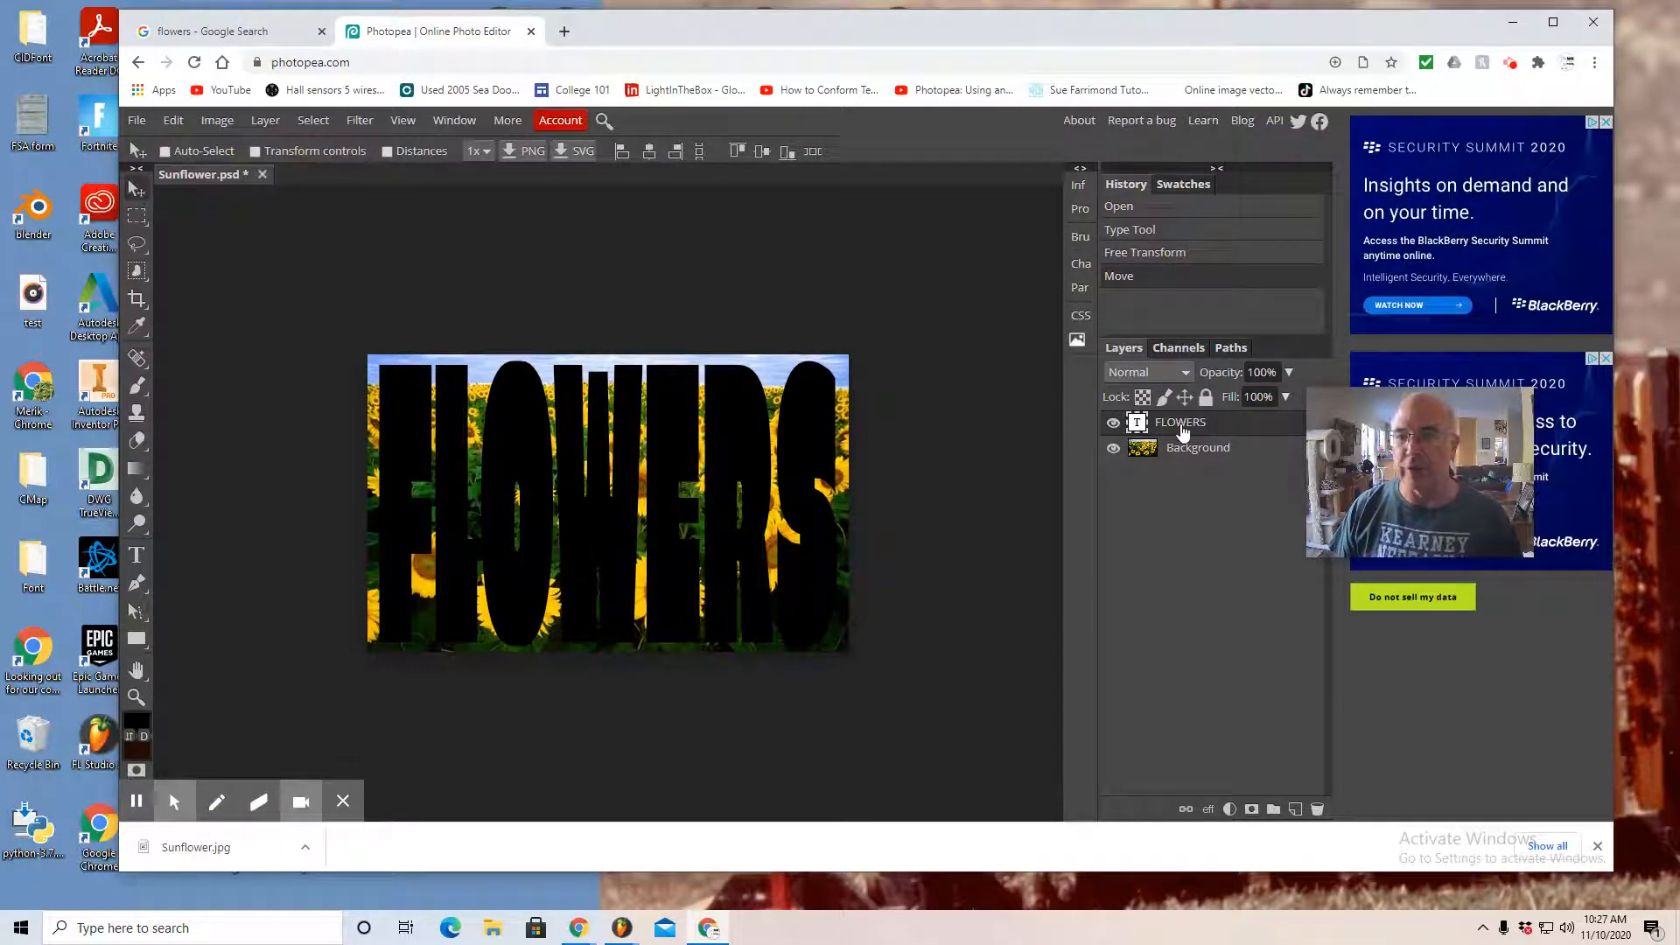
Step: Move the FLOWERS text layer below the Background layer and turn Background into a clipping mask over the text
{"action": "left_click_drag", "start_coordinate": [1385, 439], "coordinate": [1404, 549]}
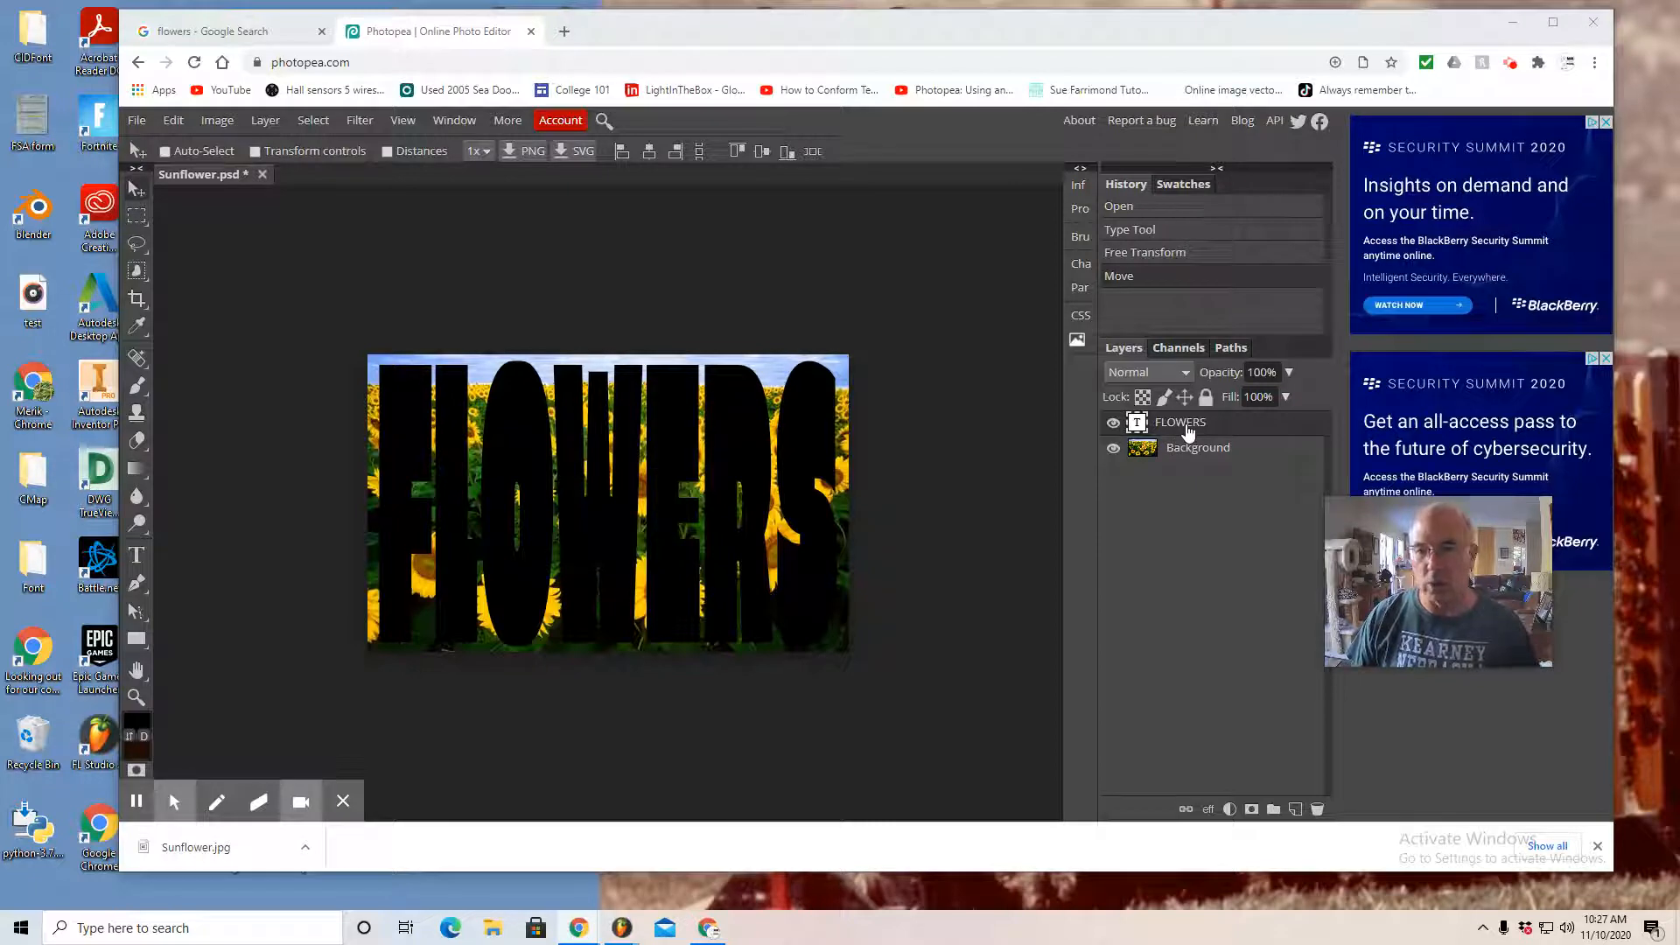
{"action": "left_click", "coordinate": [1189, 431]}
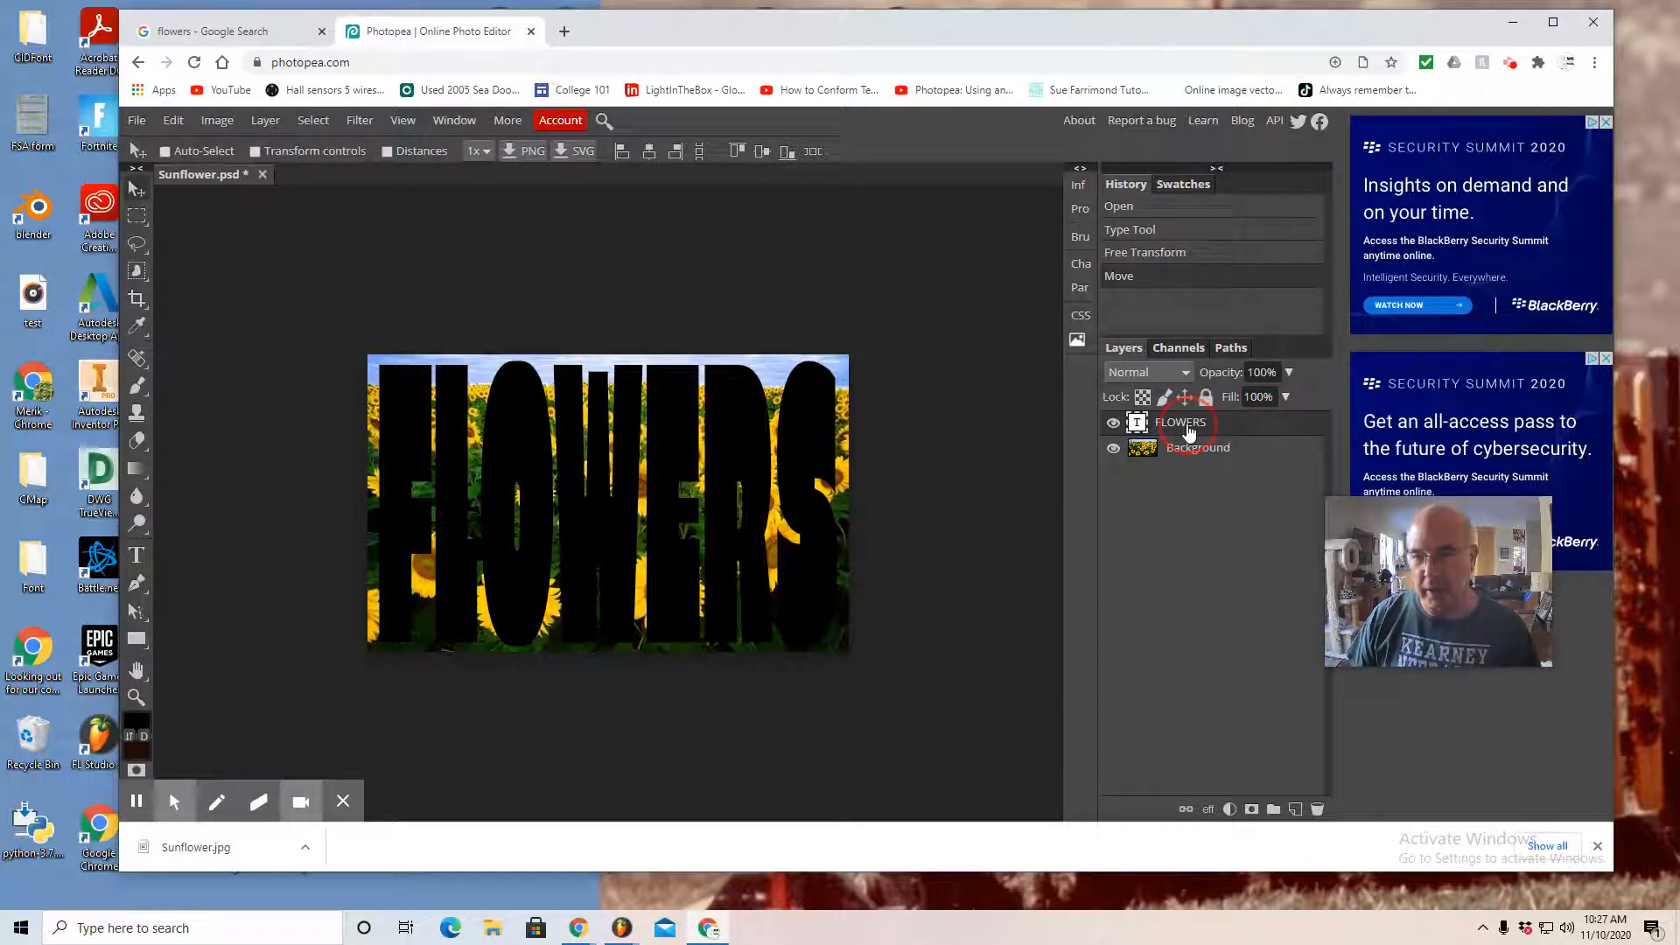
{"action": "left_click_drag", "start_coordinate": [1188, 431], "coordinate": [1185, 603]}
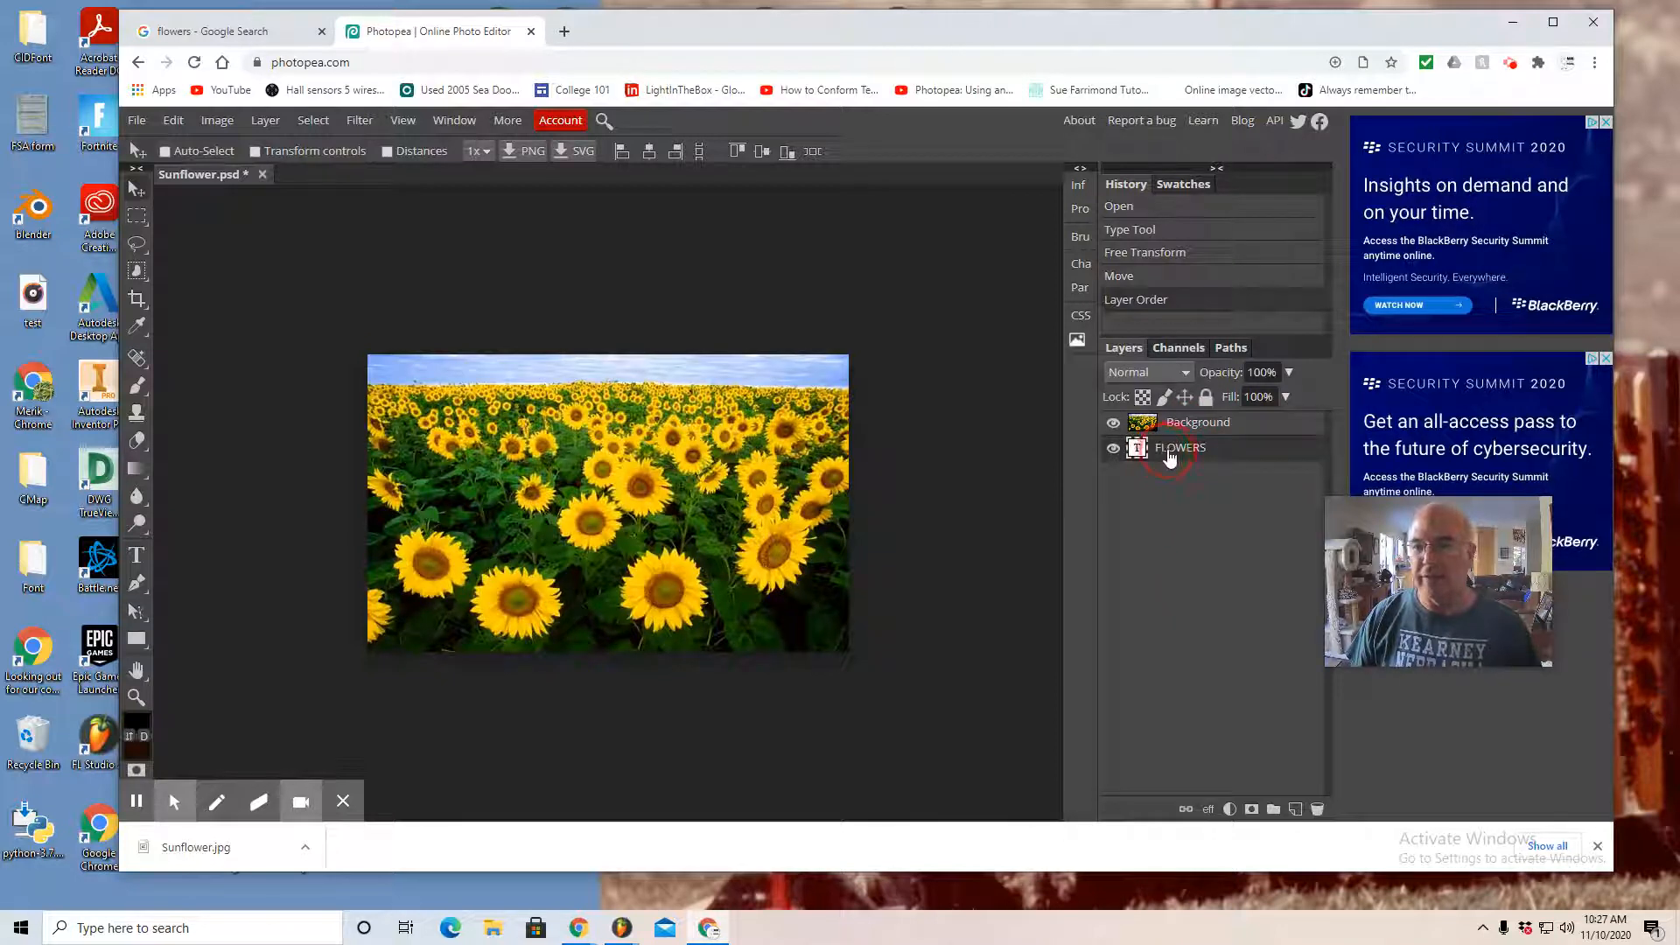
{"action": "left_click", "coordinate": [1172, 451]}
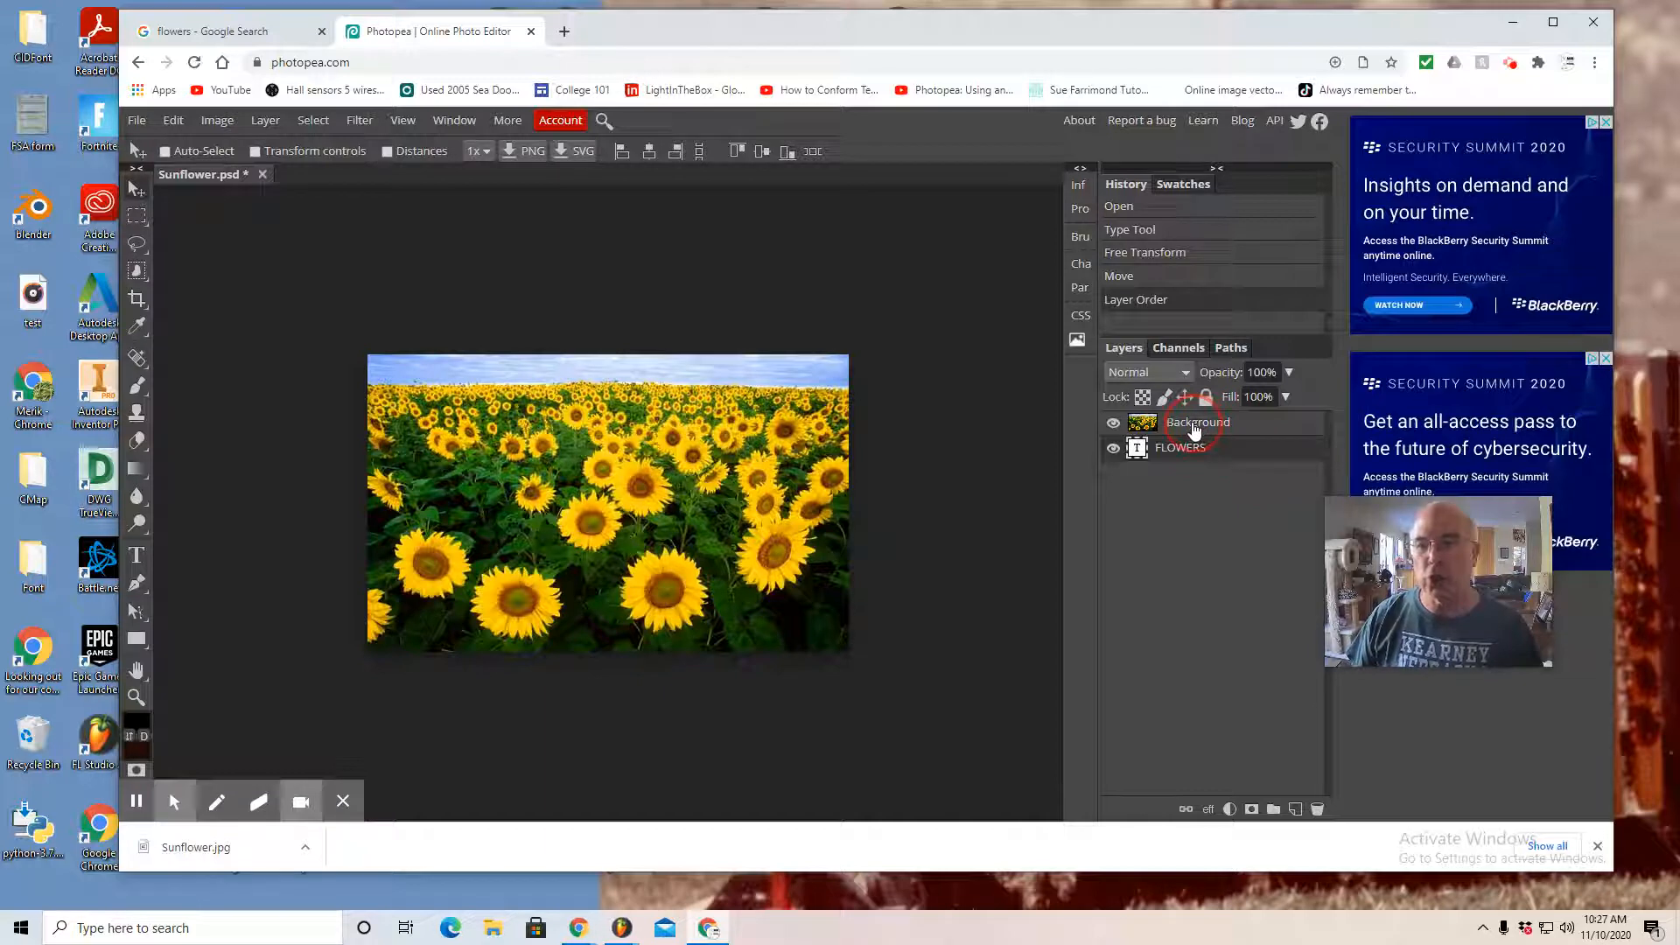
{"action": "left_click", "coordinate": [1195, 429]}
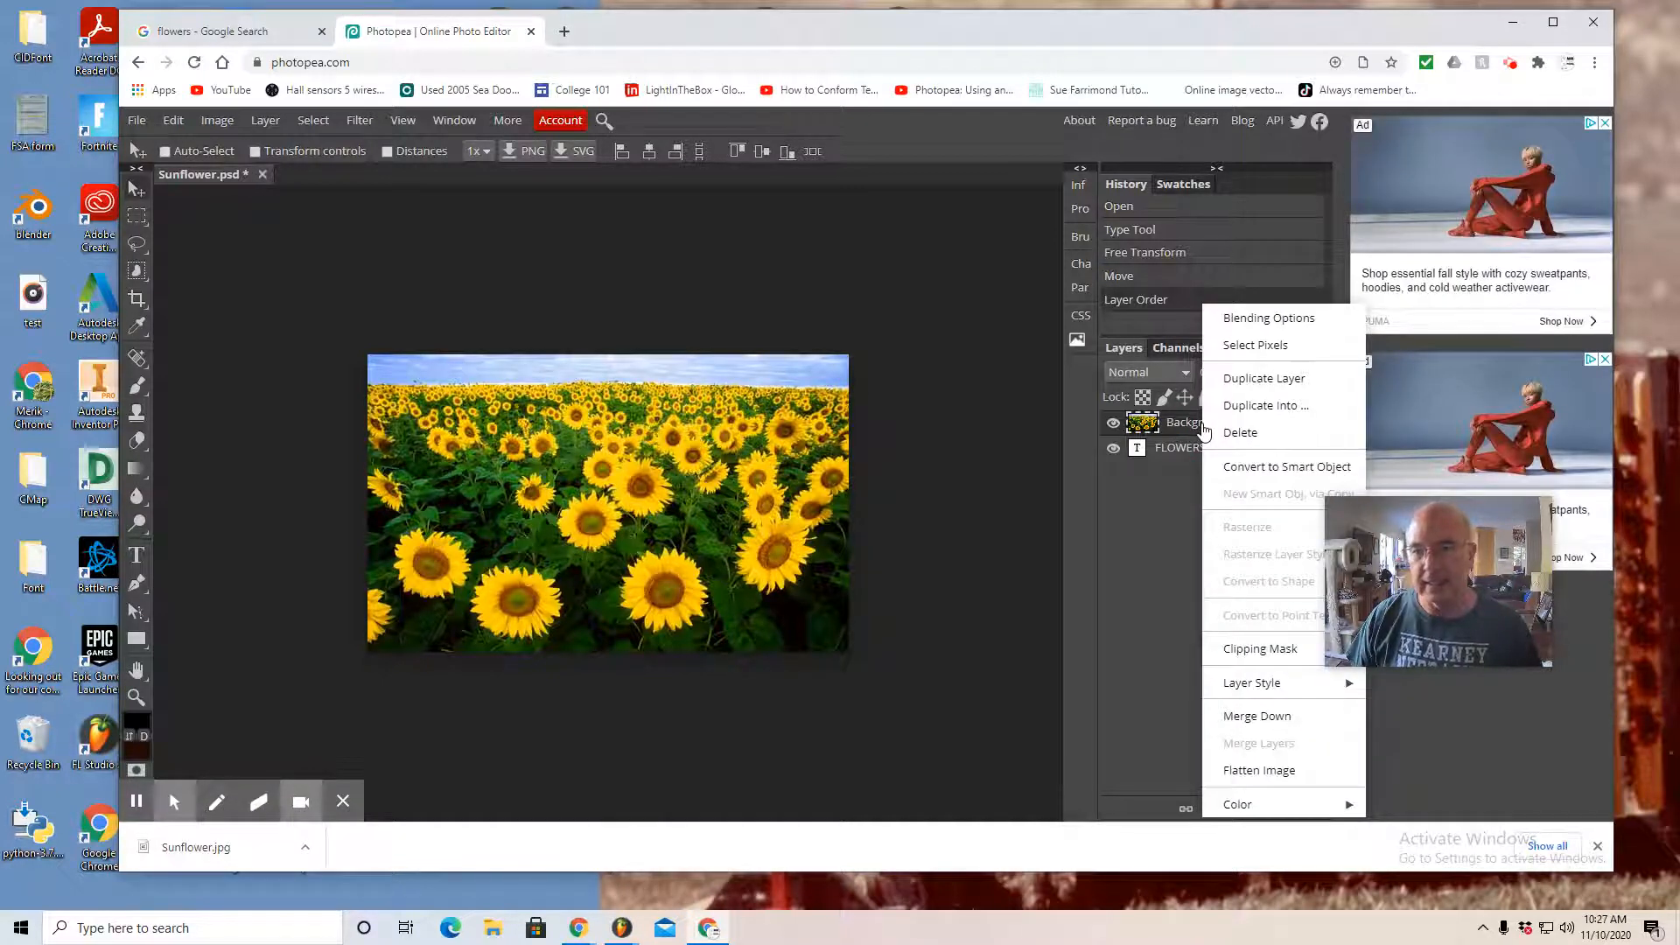
{"action": "left_click", "coordinate": [1223, 652]}
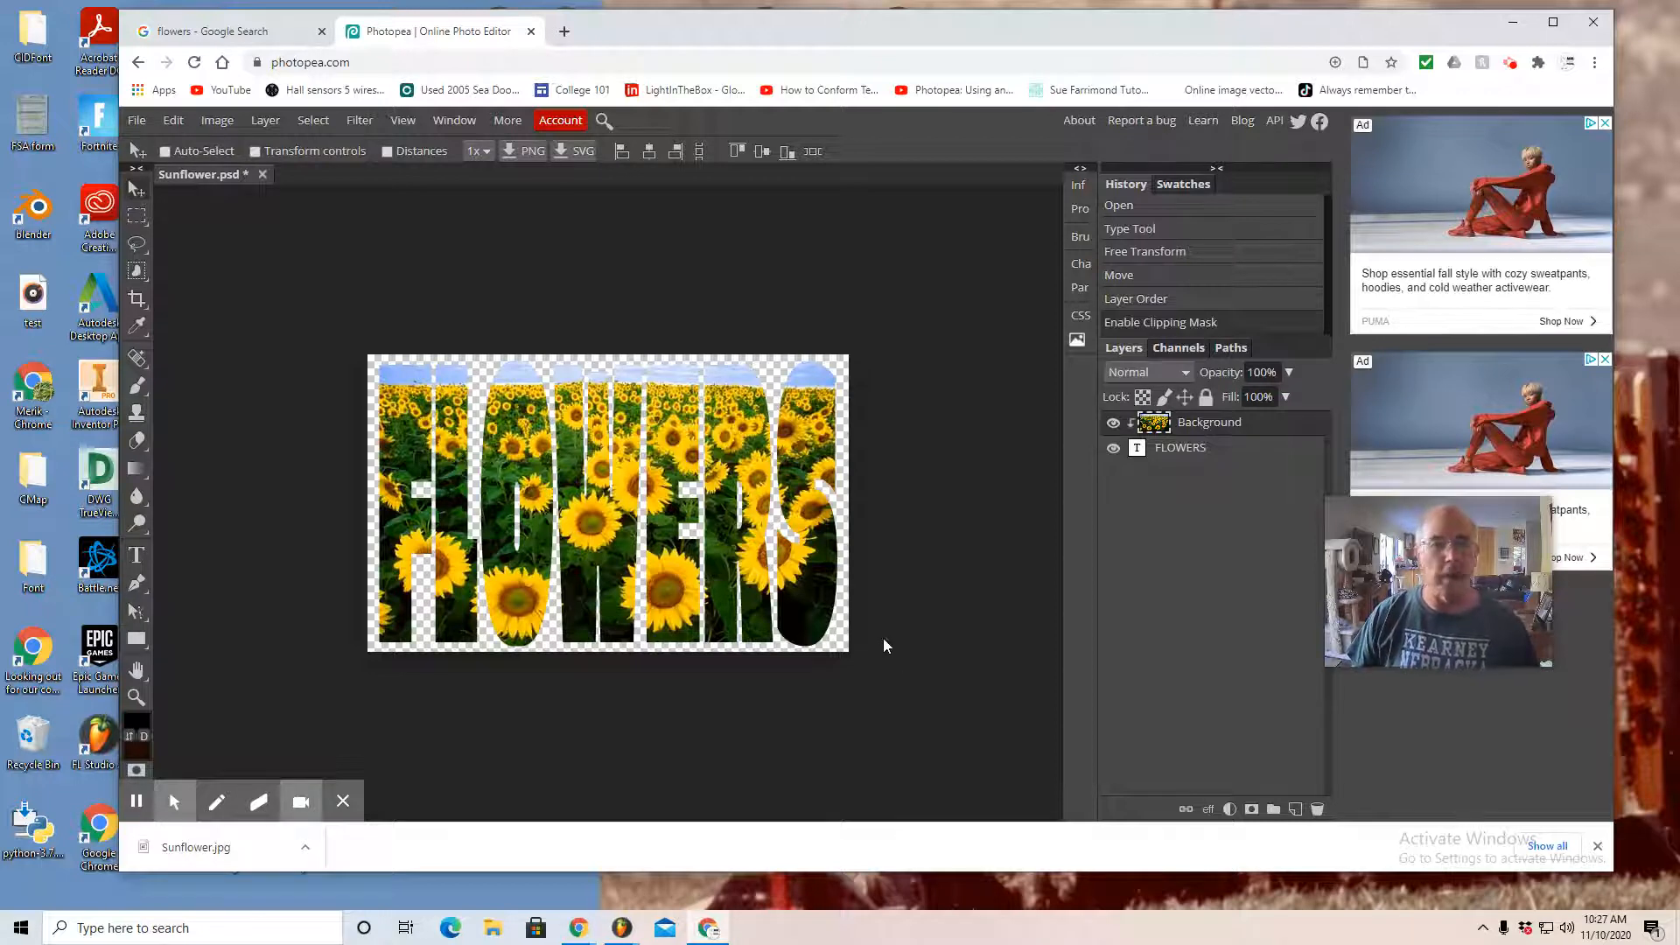
Step: Add a new empty layer and place it beneath the FLOWERS text layer
{"action": "left_click", "coordinate": [260, 123]}
{"action": "mouse_move", "coordinate": [275, 150]}
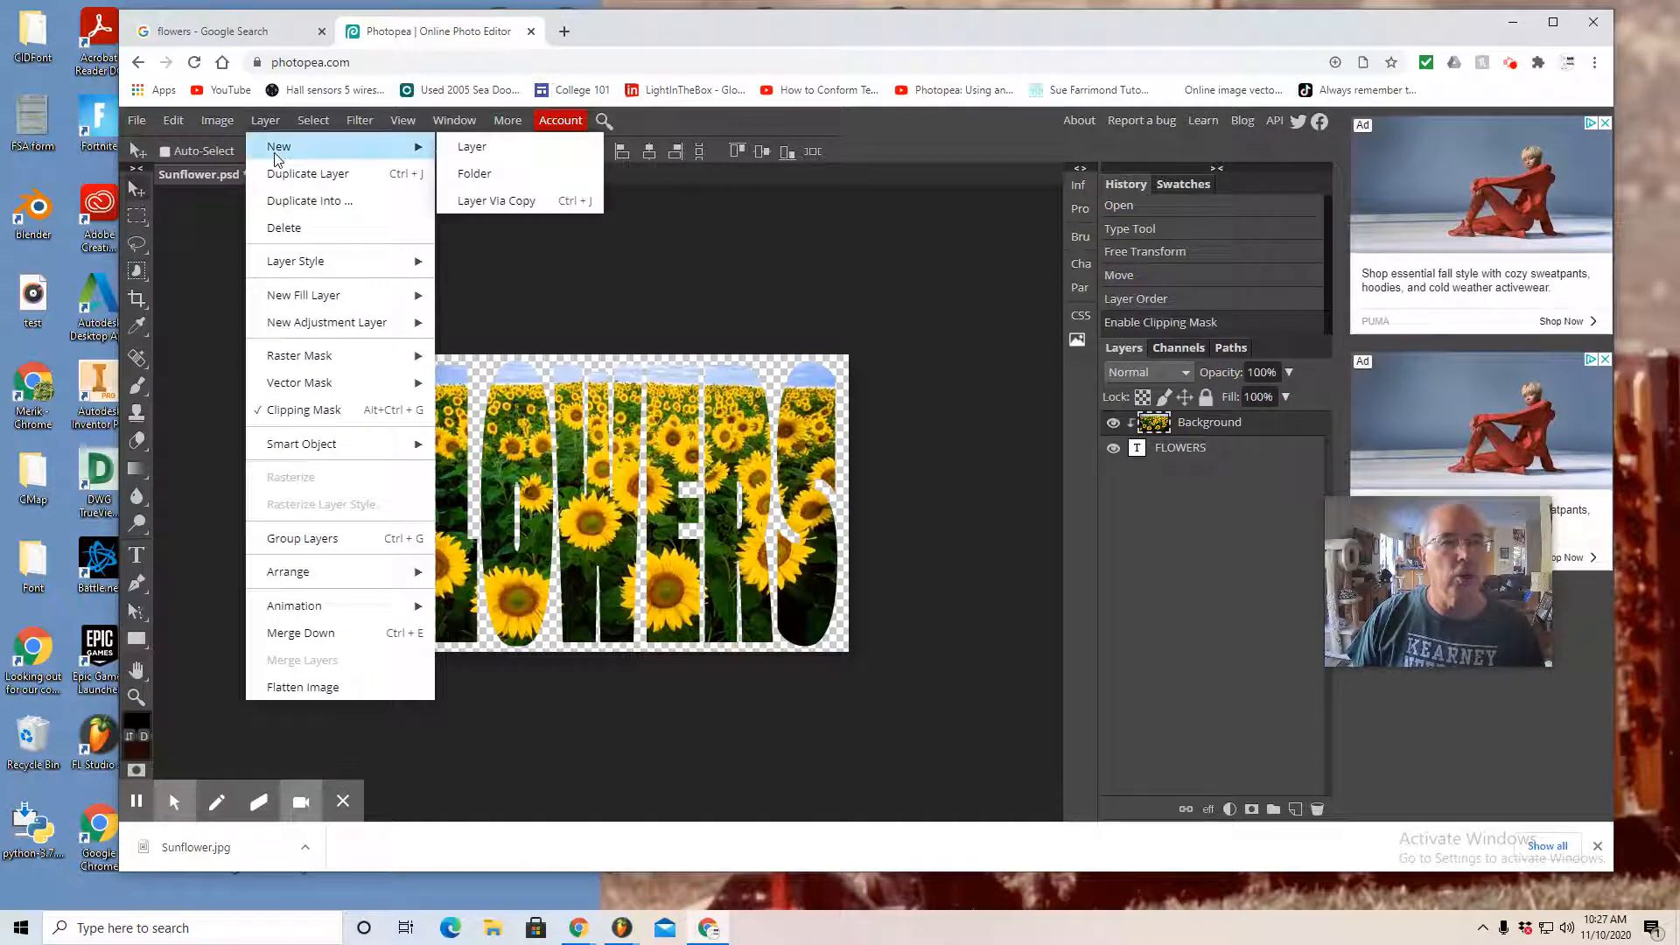
{"action": "left_click", "coordinate": [473, 147]}
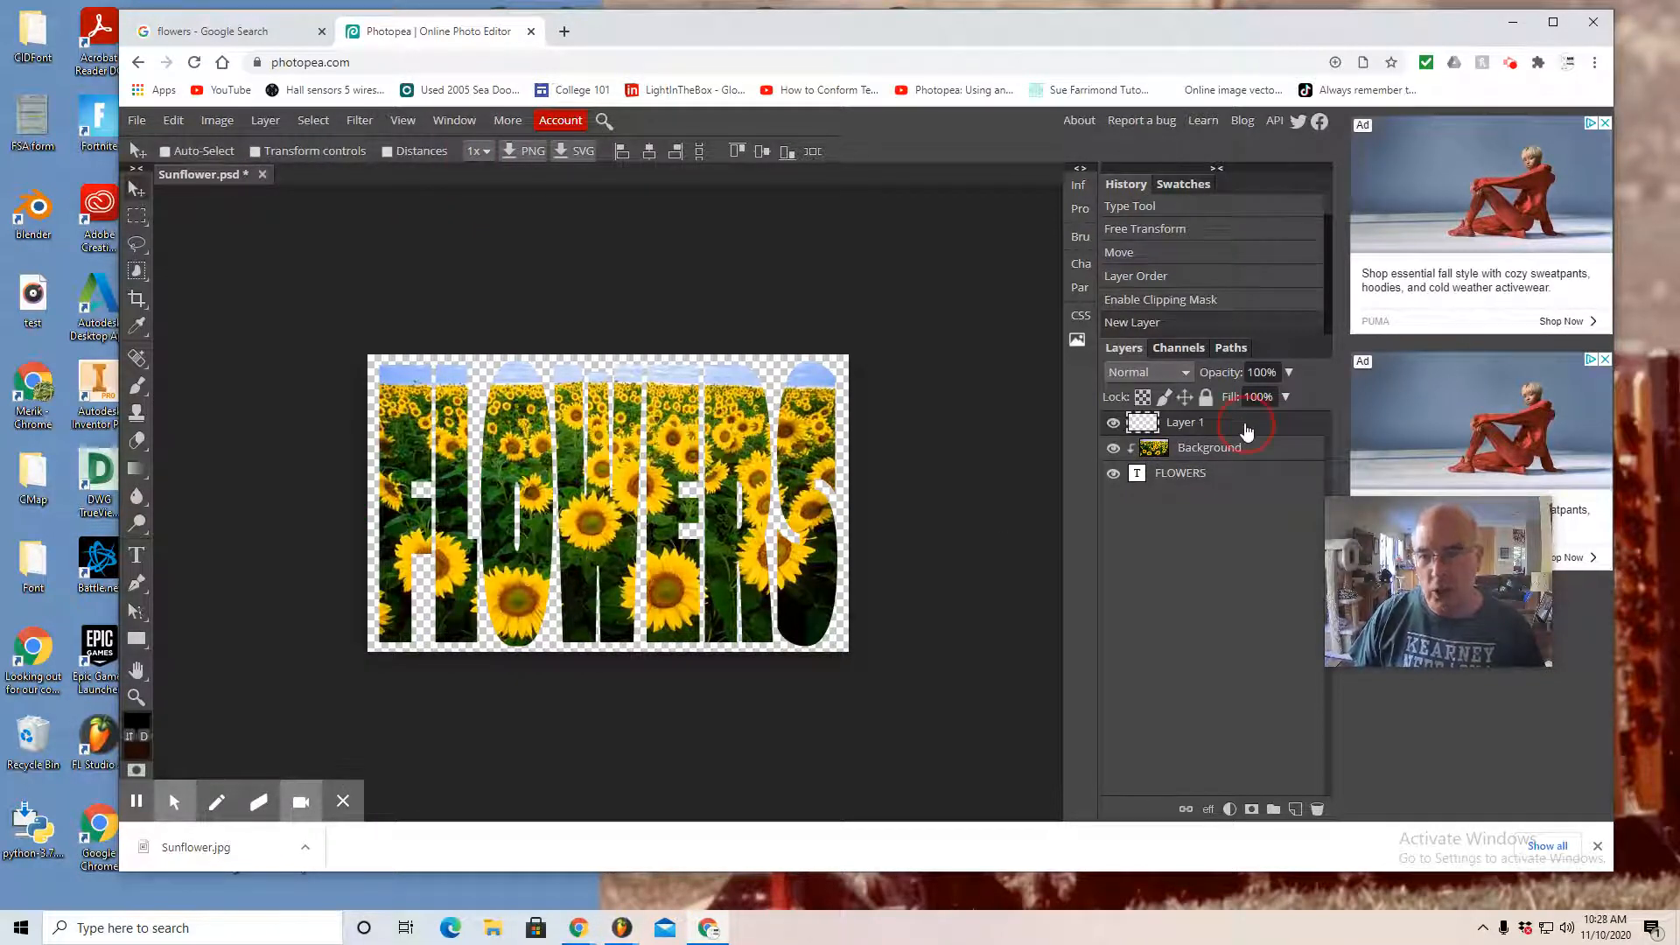
{"action": "left_click_drag", "start_coordinate": [1247, 430], "coordinate": [1243, 506]}
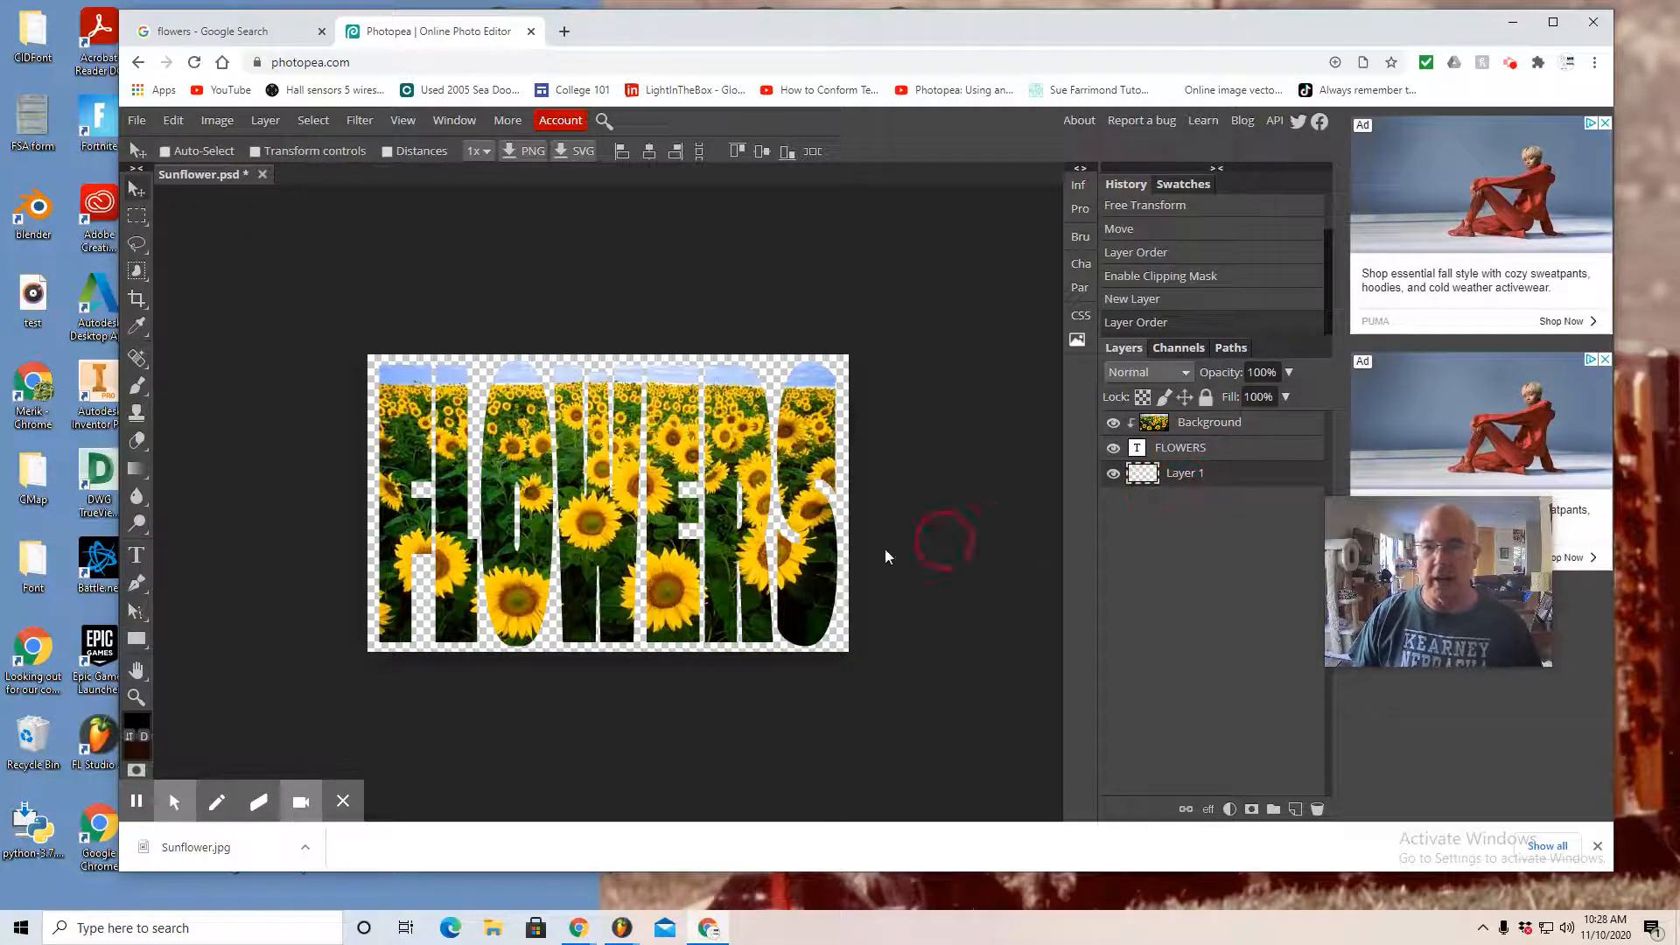
Step: Set the Gradient tool's end color to the golden yellow fabc05 sampled from a sunflower petal, keeping black as the start color
{"action": "left_click", "coordinate": [135, 473]}
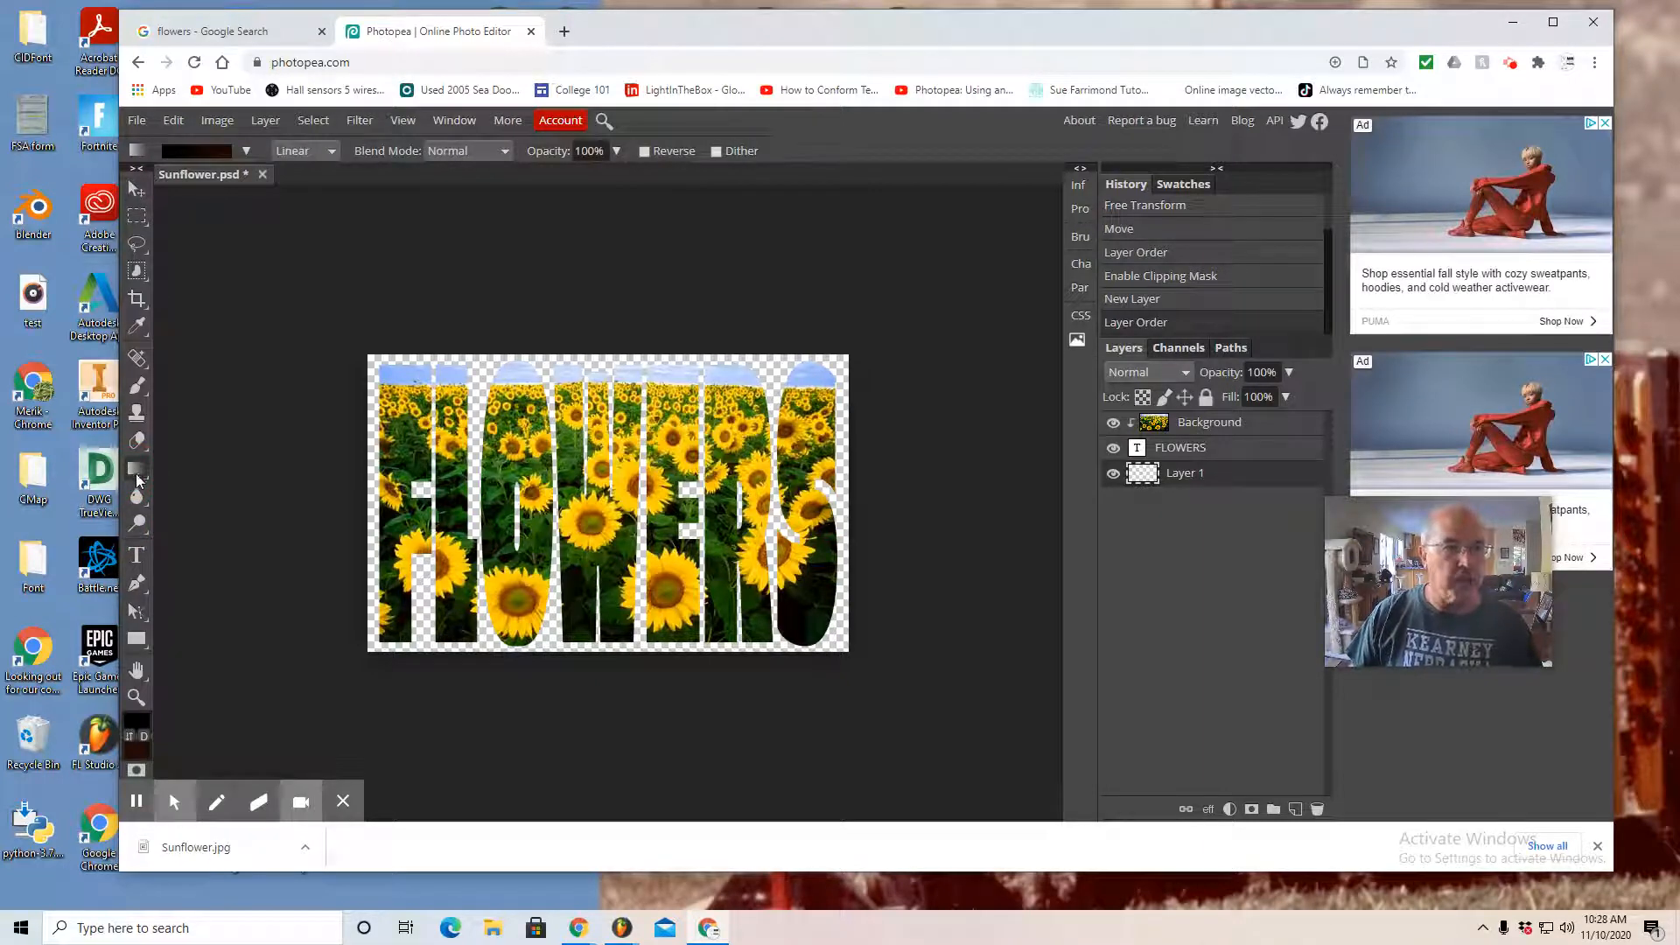
{"action": "left_click", "coordinate": [192, 154]}
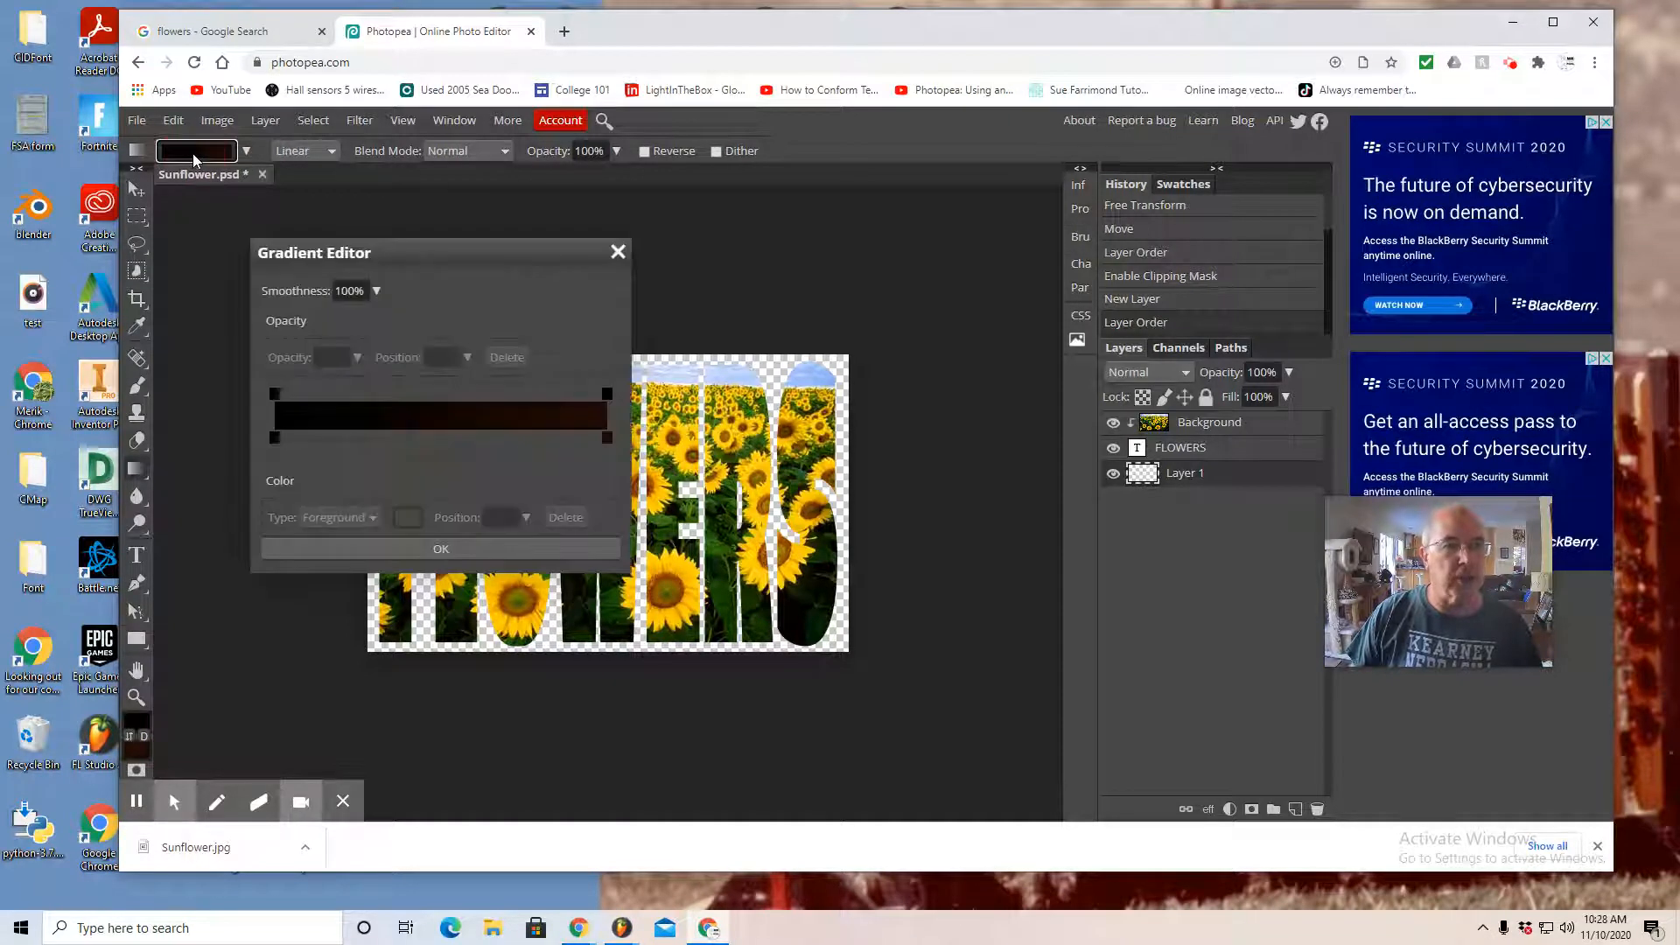
{"action": "left_click", "coordinate": [607, 438]}
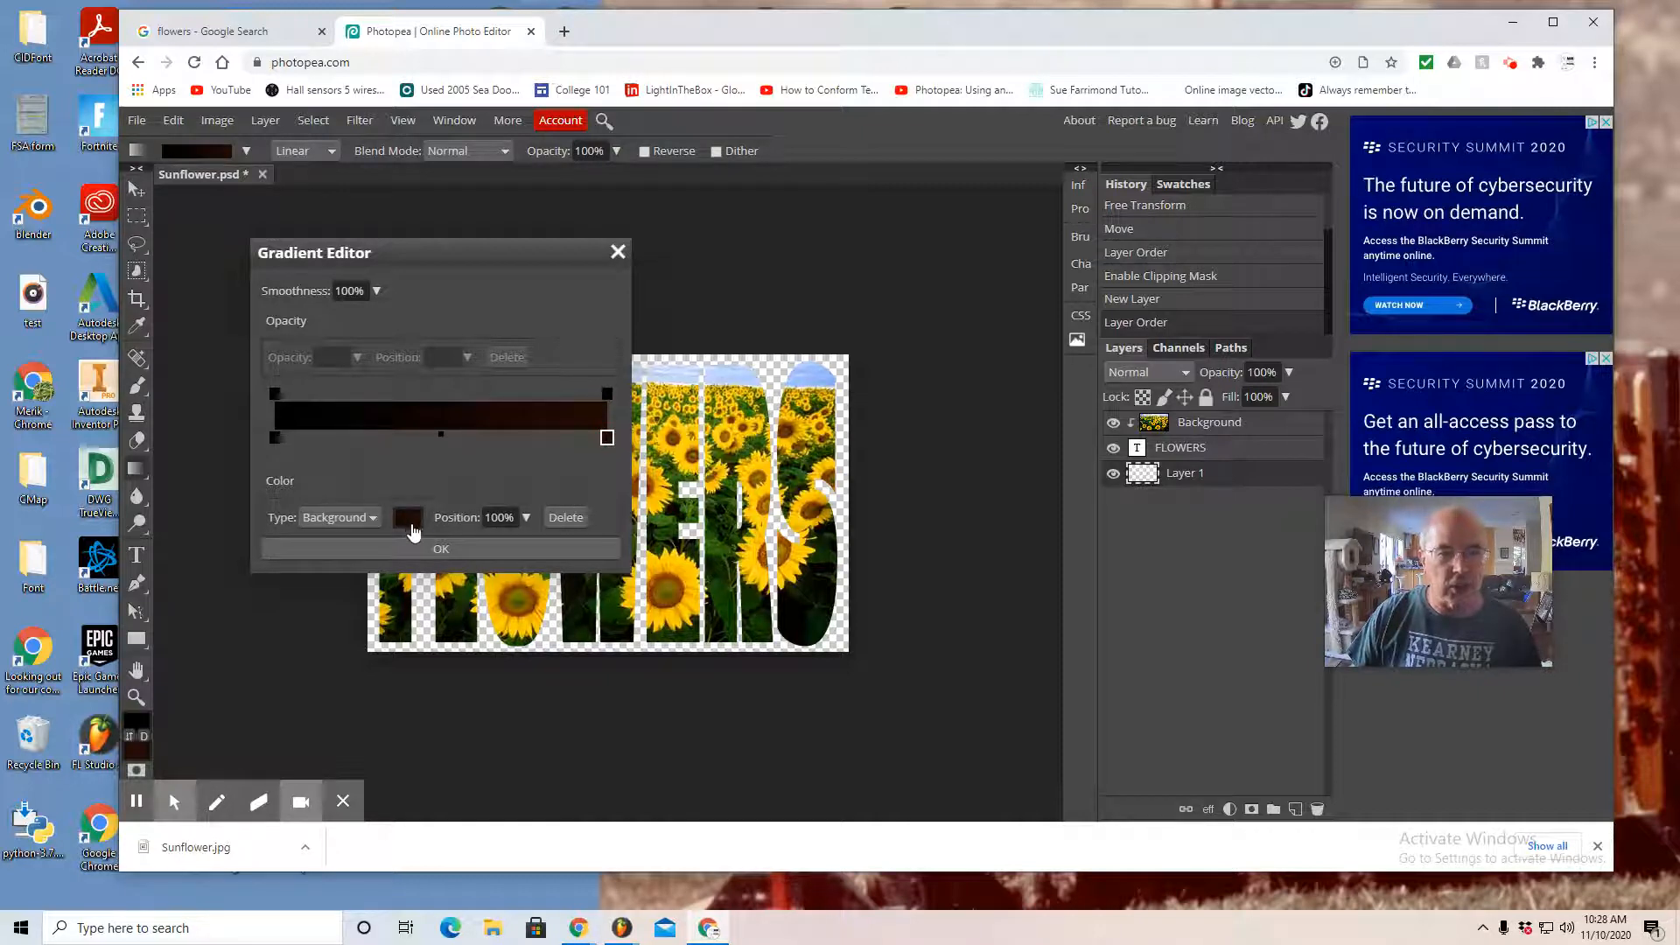
{"action": "left_click", "coordinate": [409, 520]}
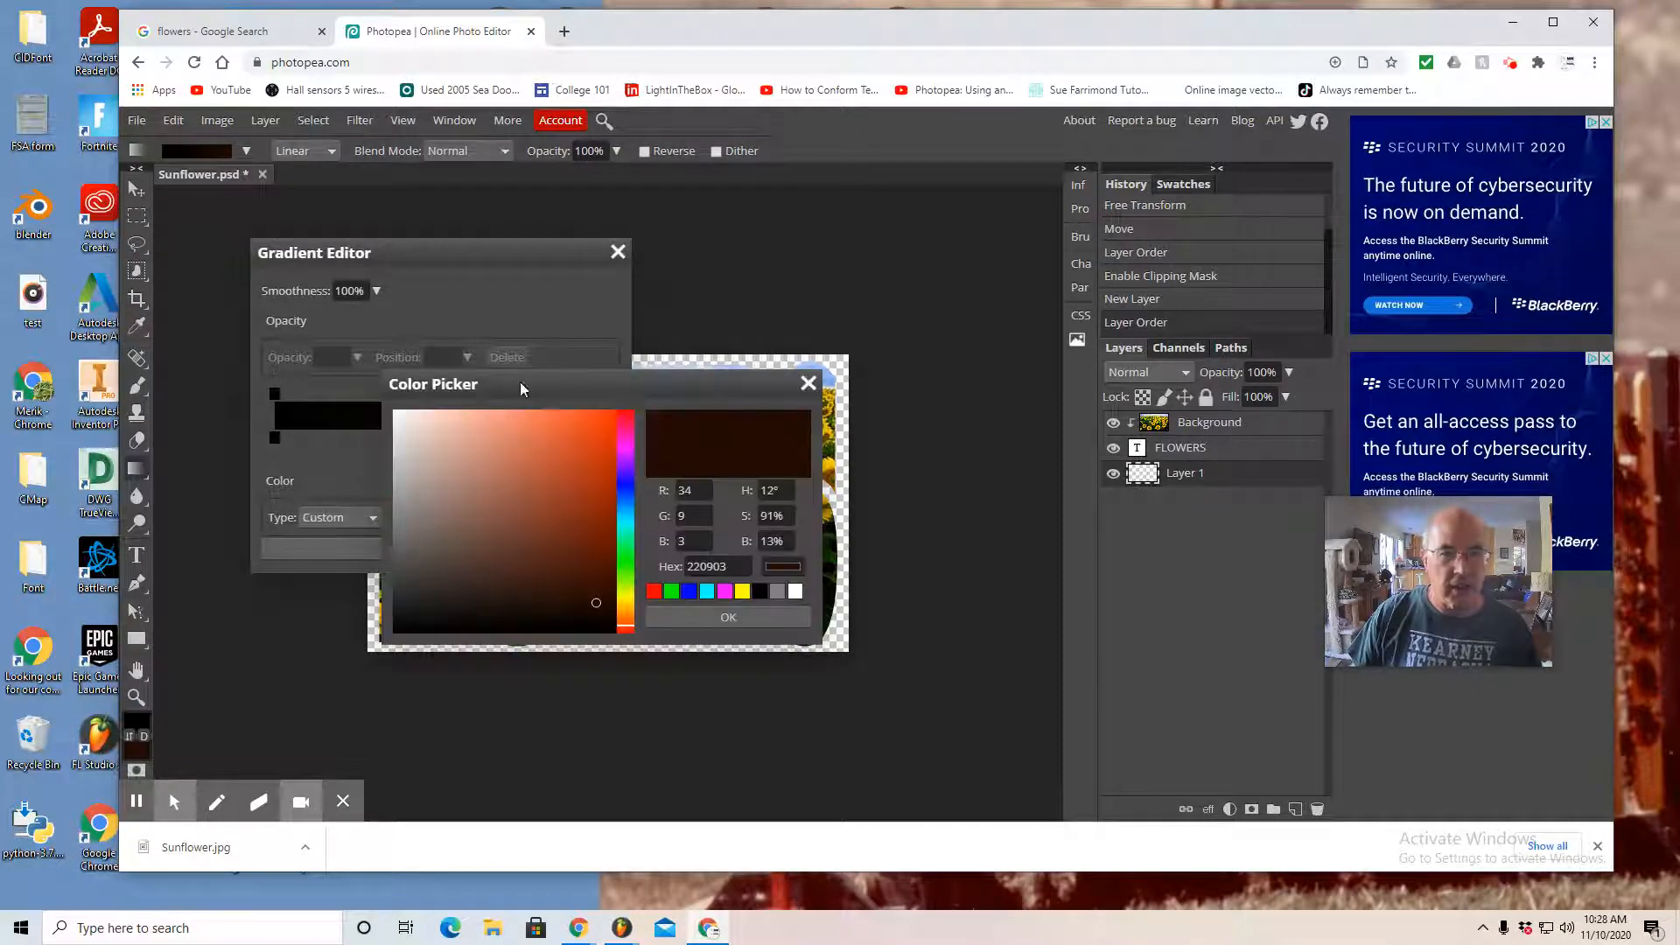
{"action": "left_click_drag", "start_coordinate": [521, 385], "coordinate": [1016, 540]}
{"action": "left_click", "coordinate": [481, 198]}
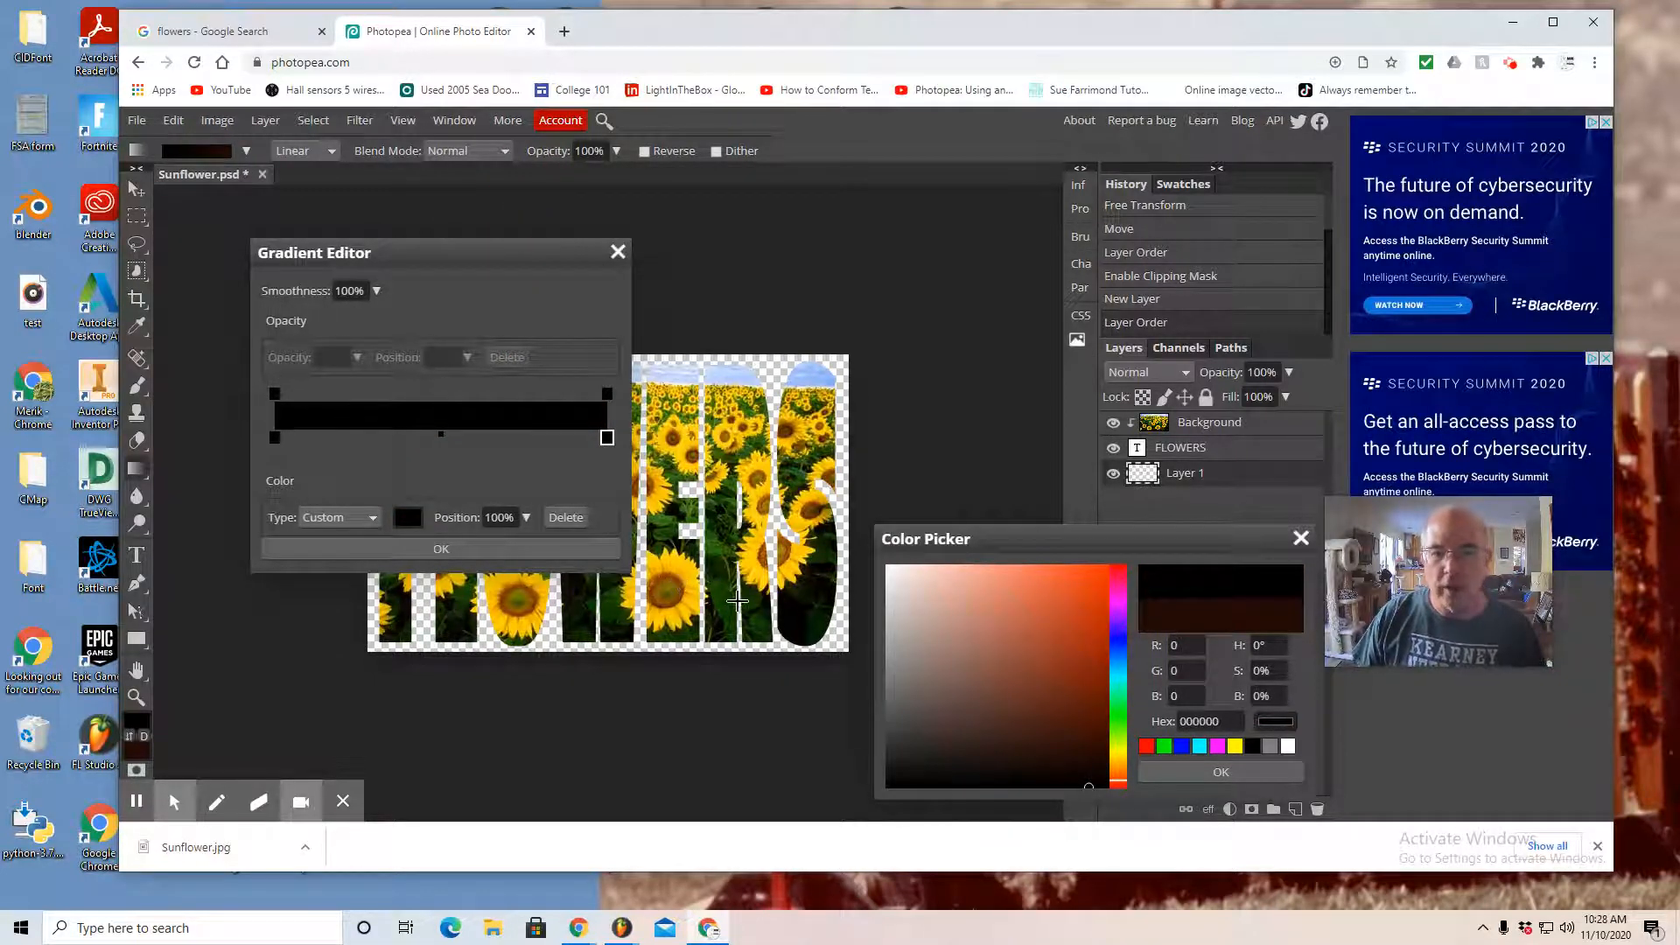
{"action": "left_click", "coordinate": [674, 568]}
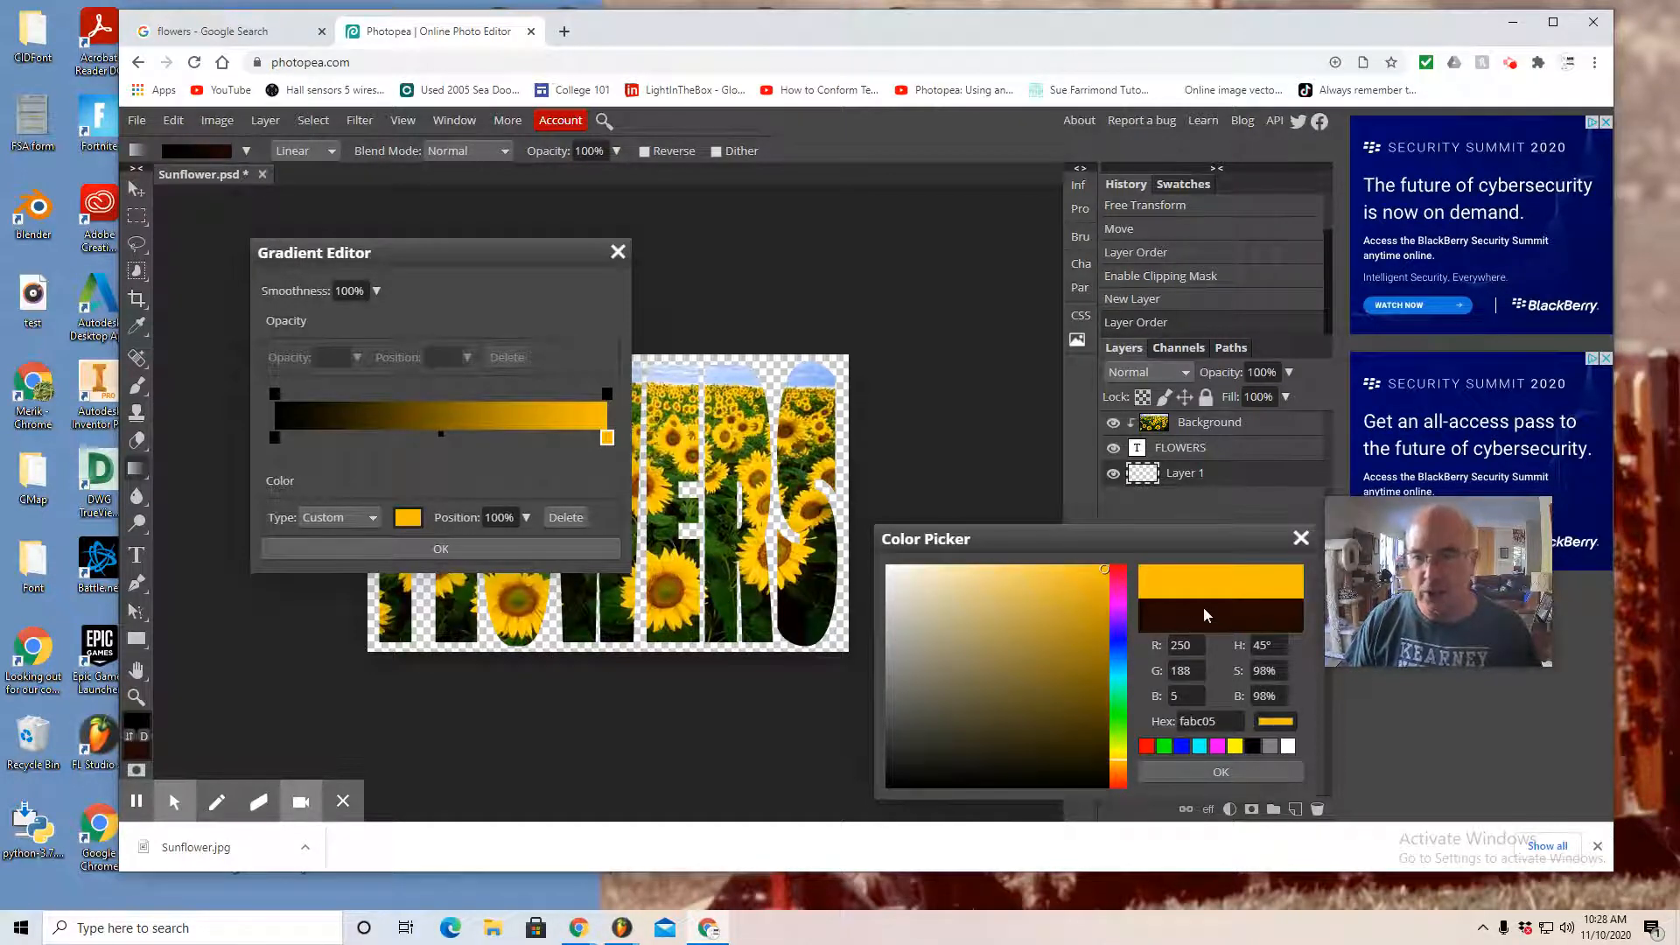
{"action": "left_click", "coordinate": [1225, 775]}
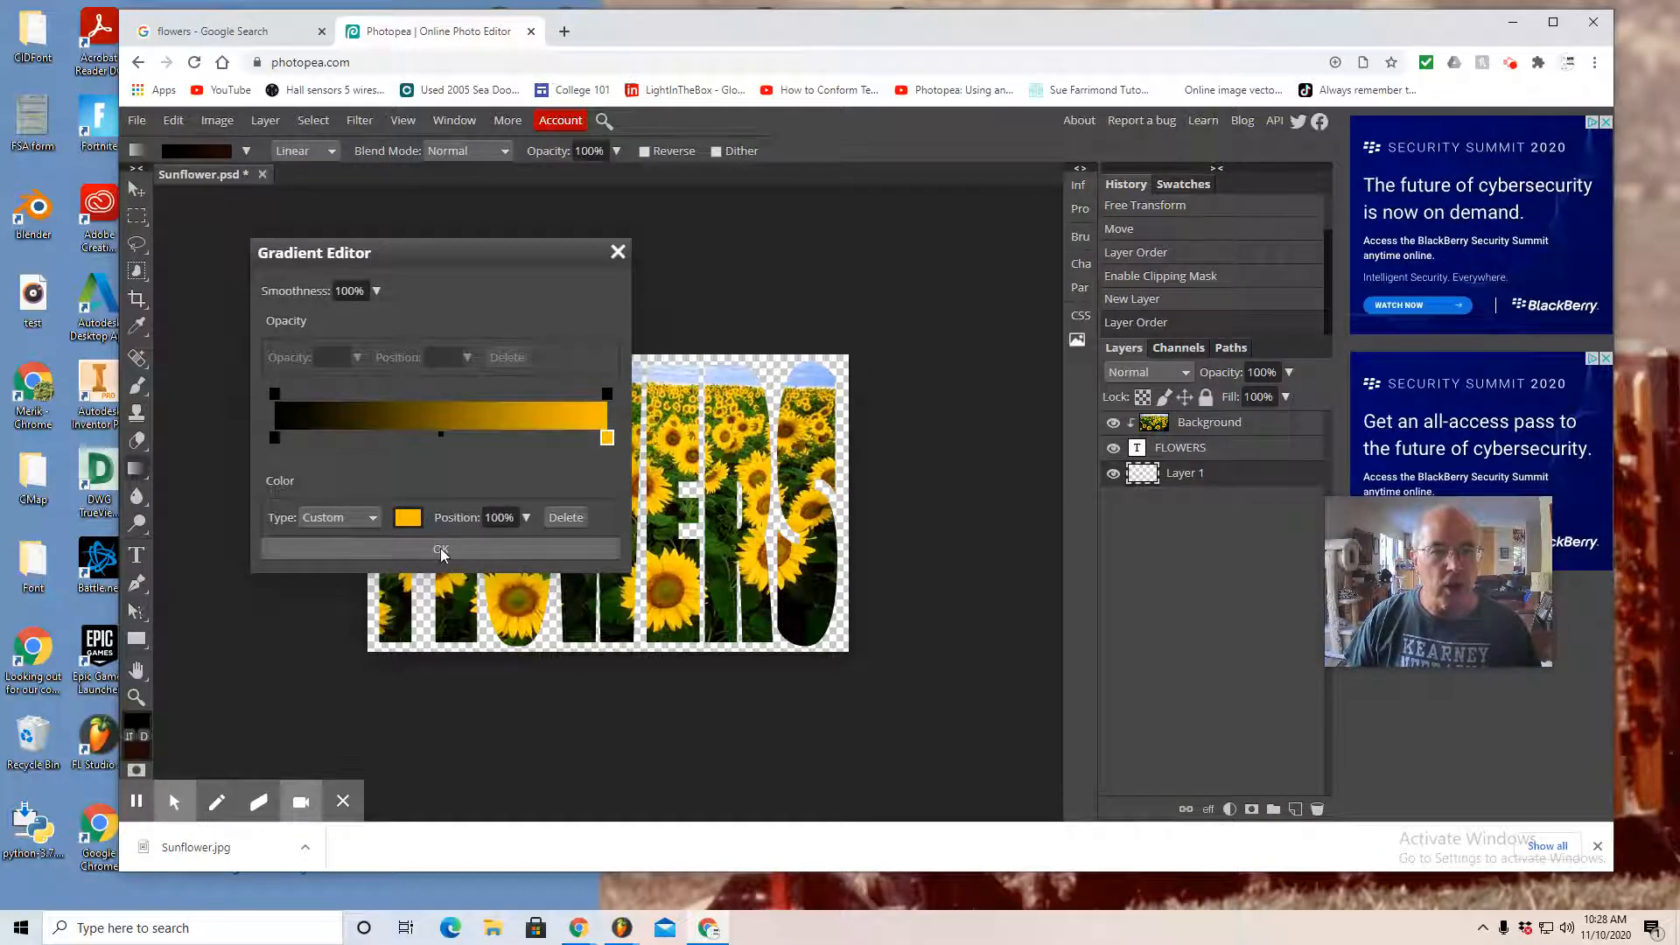
{"action": "left_click", "coordinate": [440, 547]}
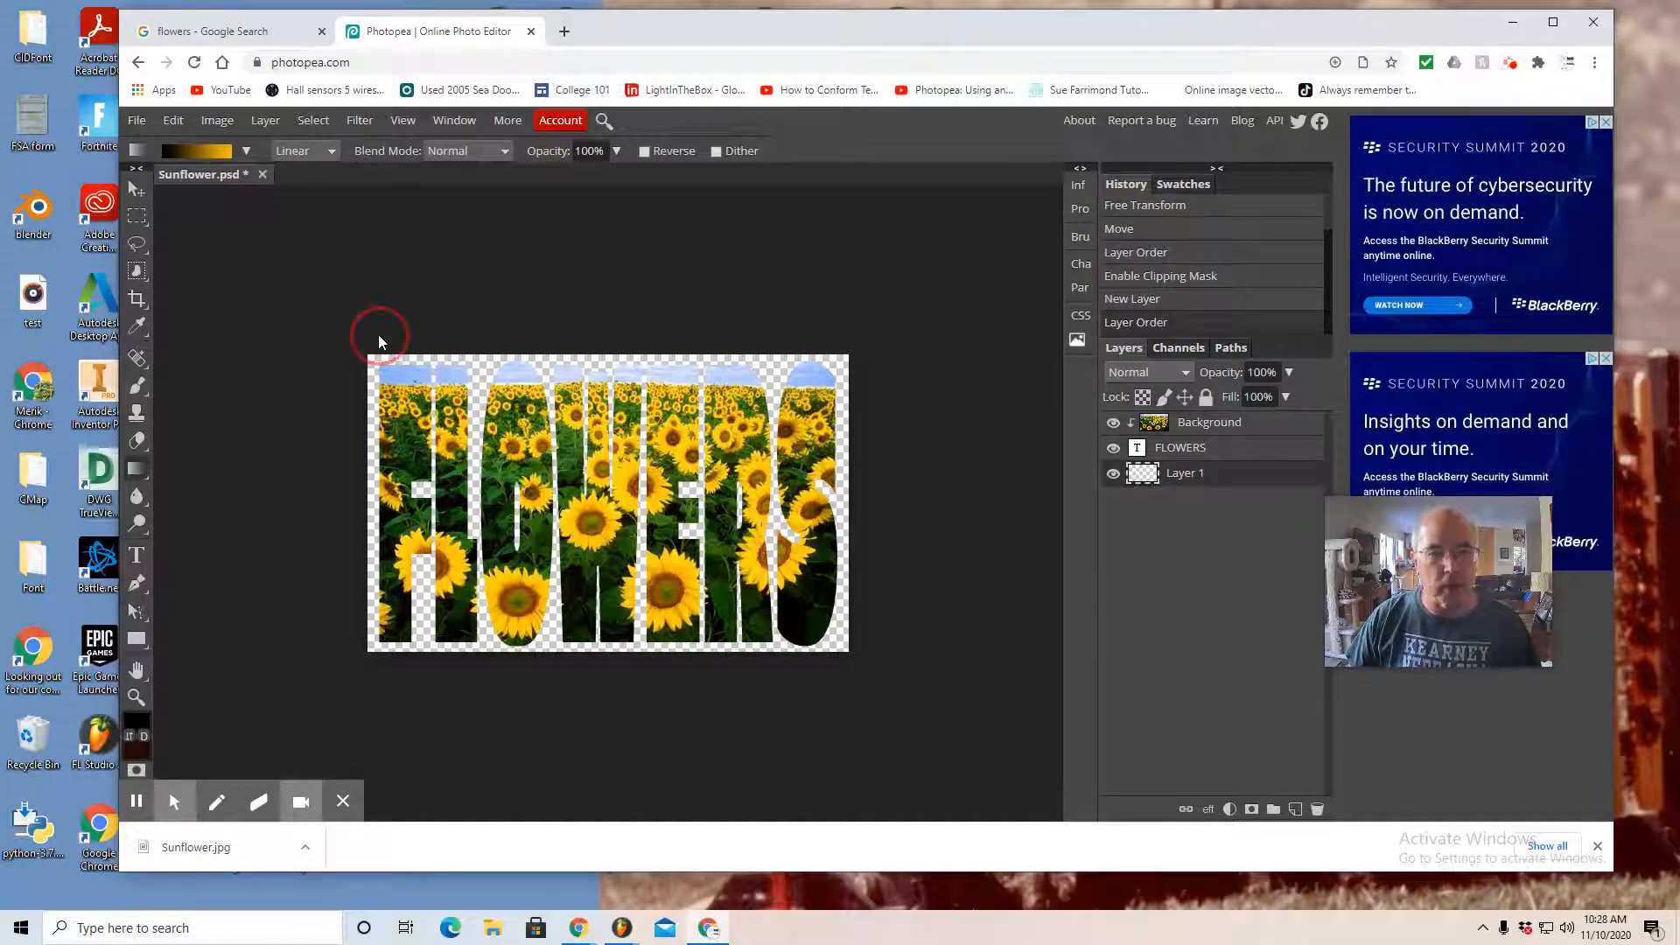
Step: Try the gradient in diagonal and horizontal directions on Layer 1, finishing with black at the image's top fading to yellow at its bottom
{"action": "left_click_drag", "start_coordinate": [379, 341], "coordinate": [814, 704]}
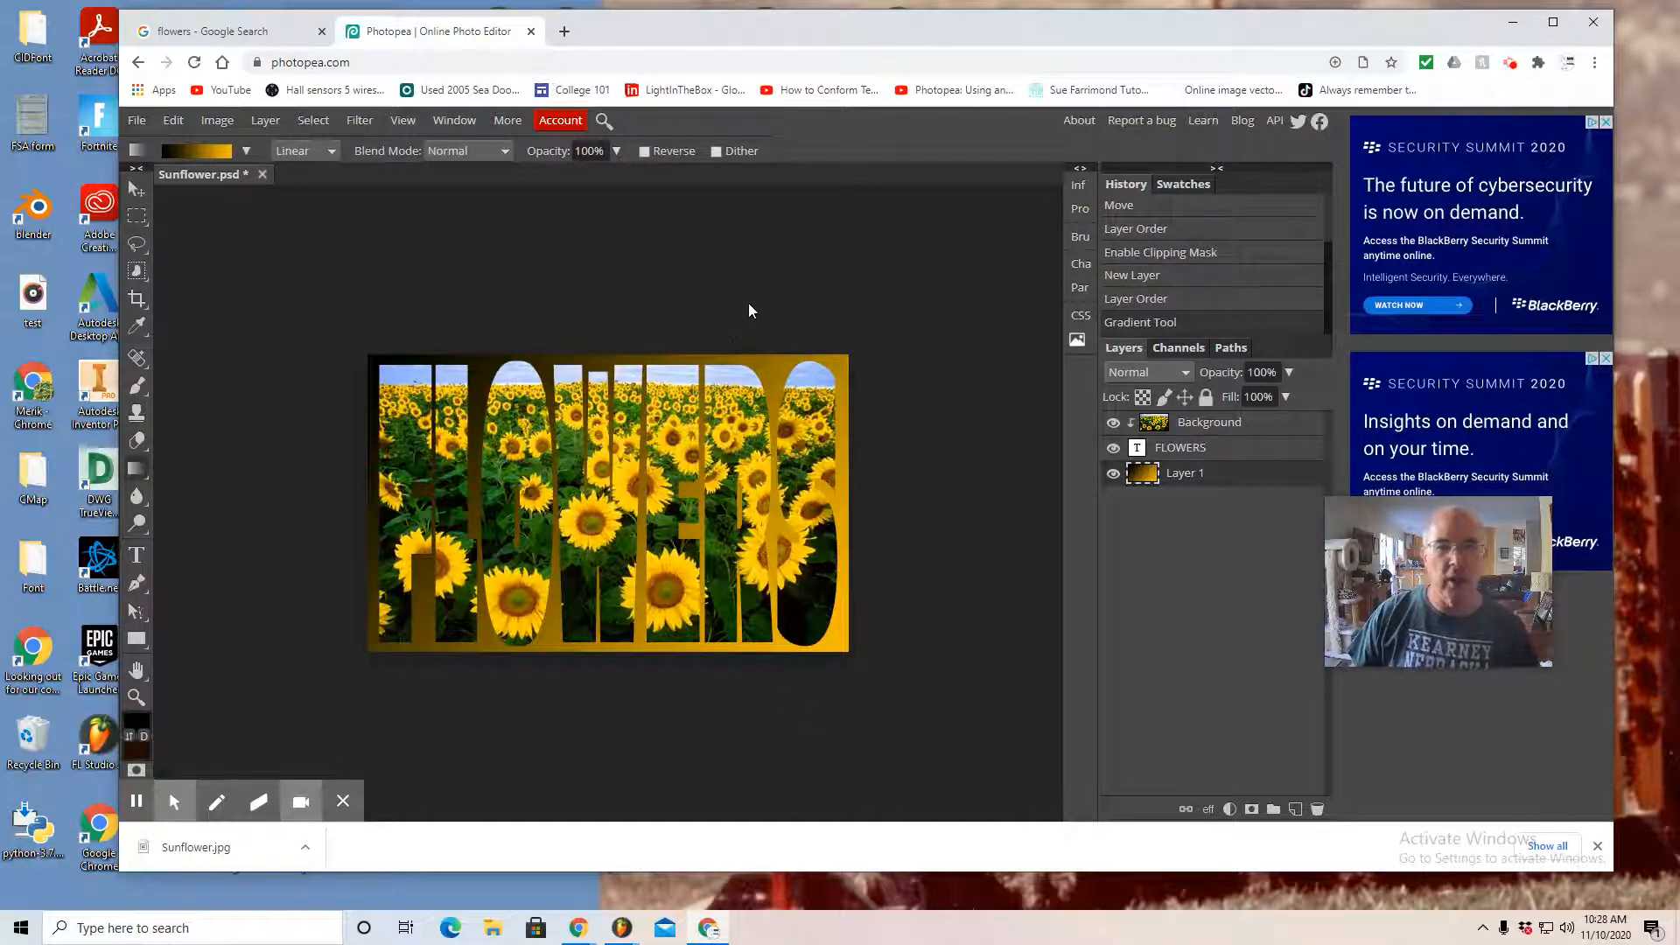
{"action": "left_click_drag", "start_coordinate": [748, 302], "coordinate": [538, 726]}
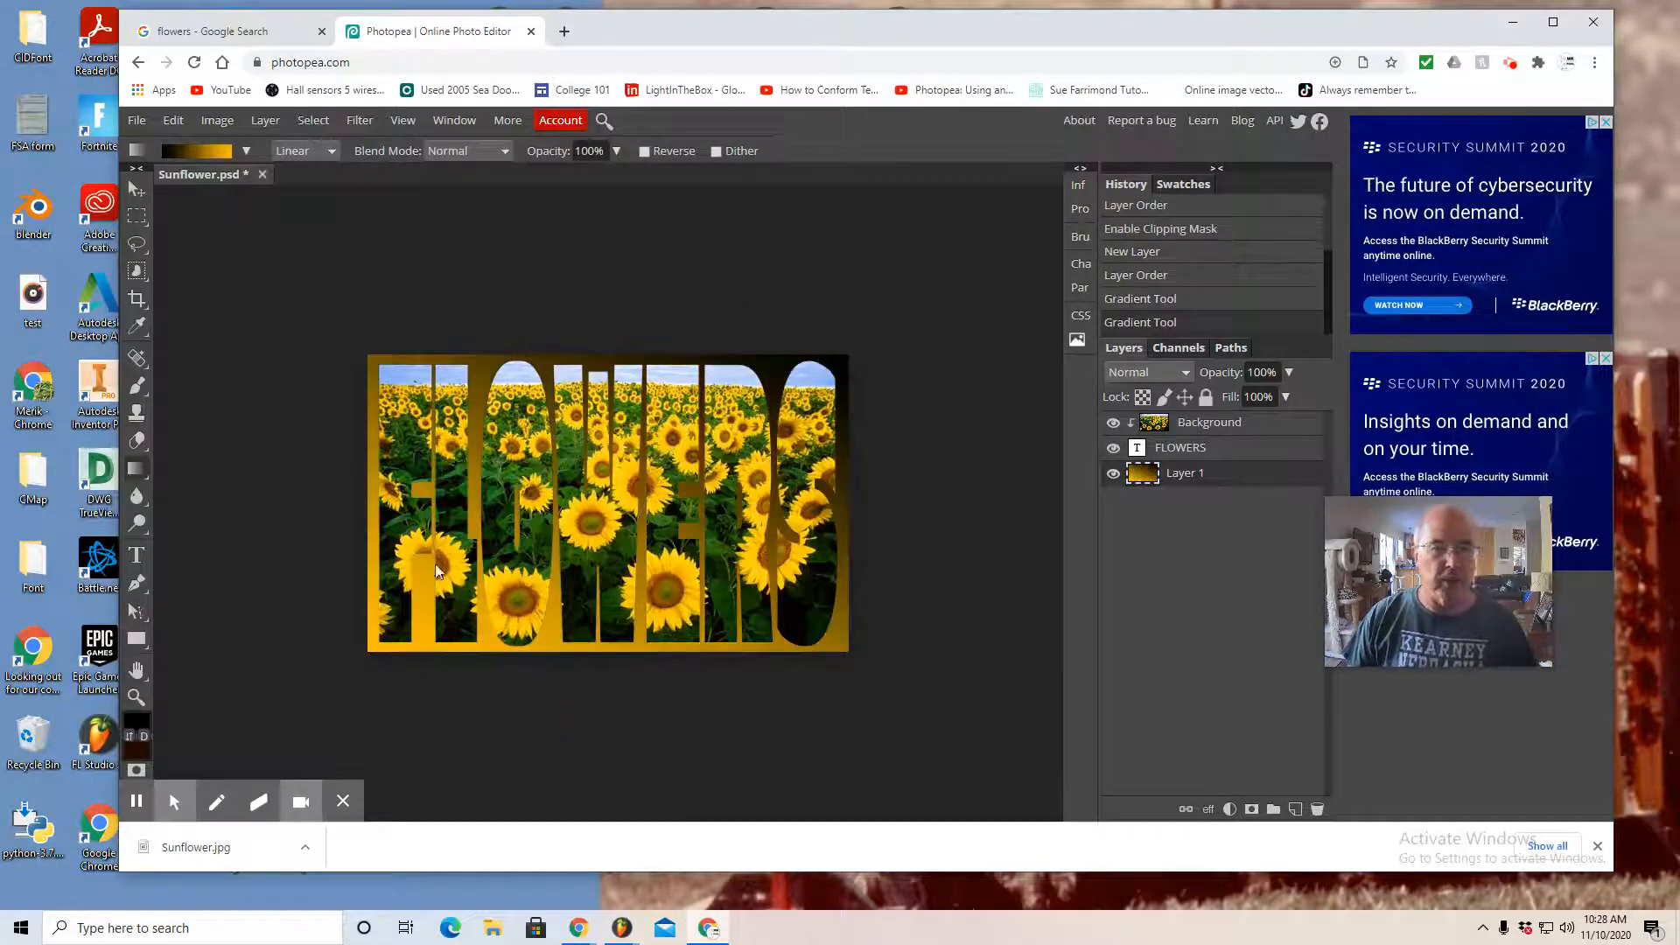
{"action": "left_click_drag", "start_coordinate": [338, 499], "coordinate": [870, 538]}
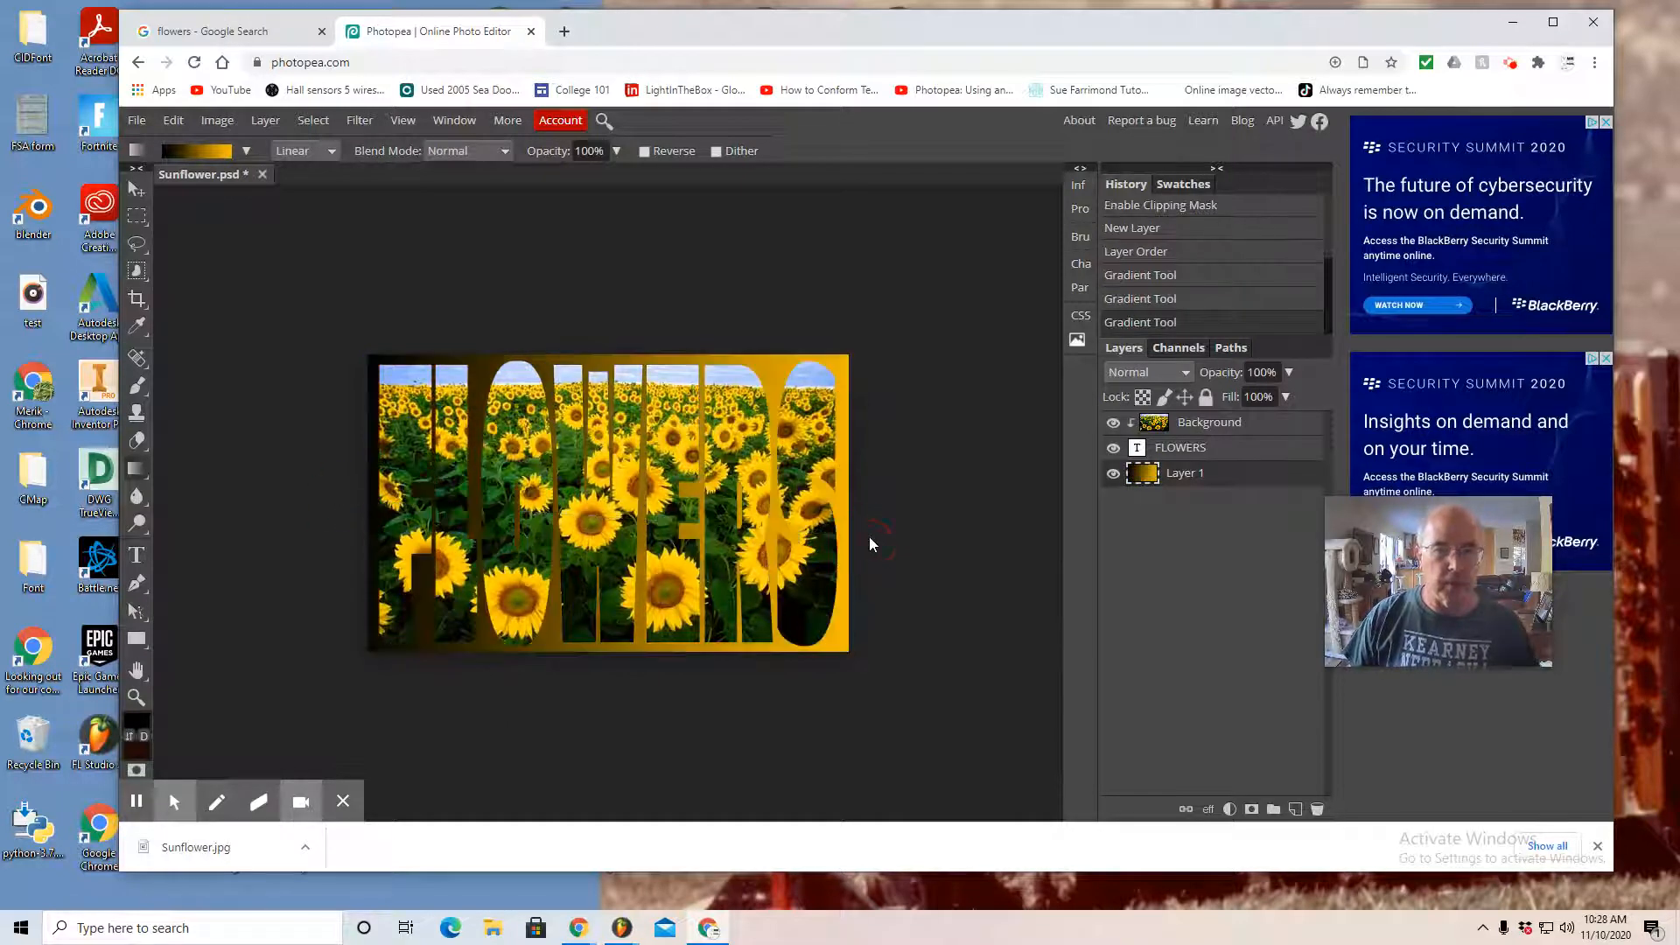
{"action": "left_click_drag", "start_coordinate": [596, 328], "coordinate": [605, 663]}
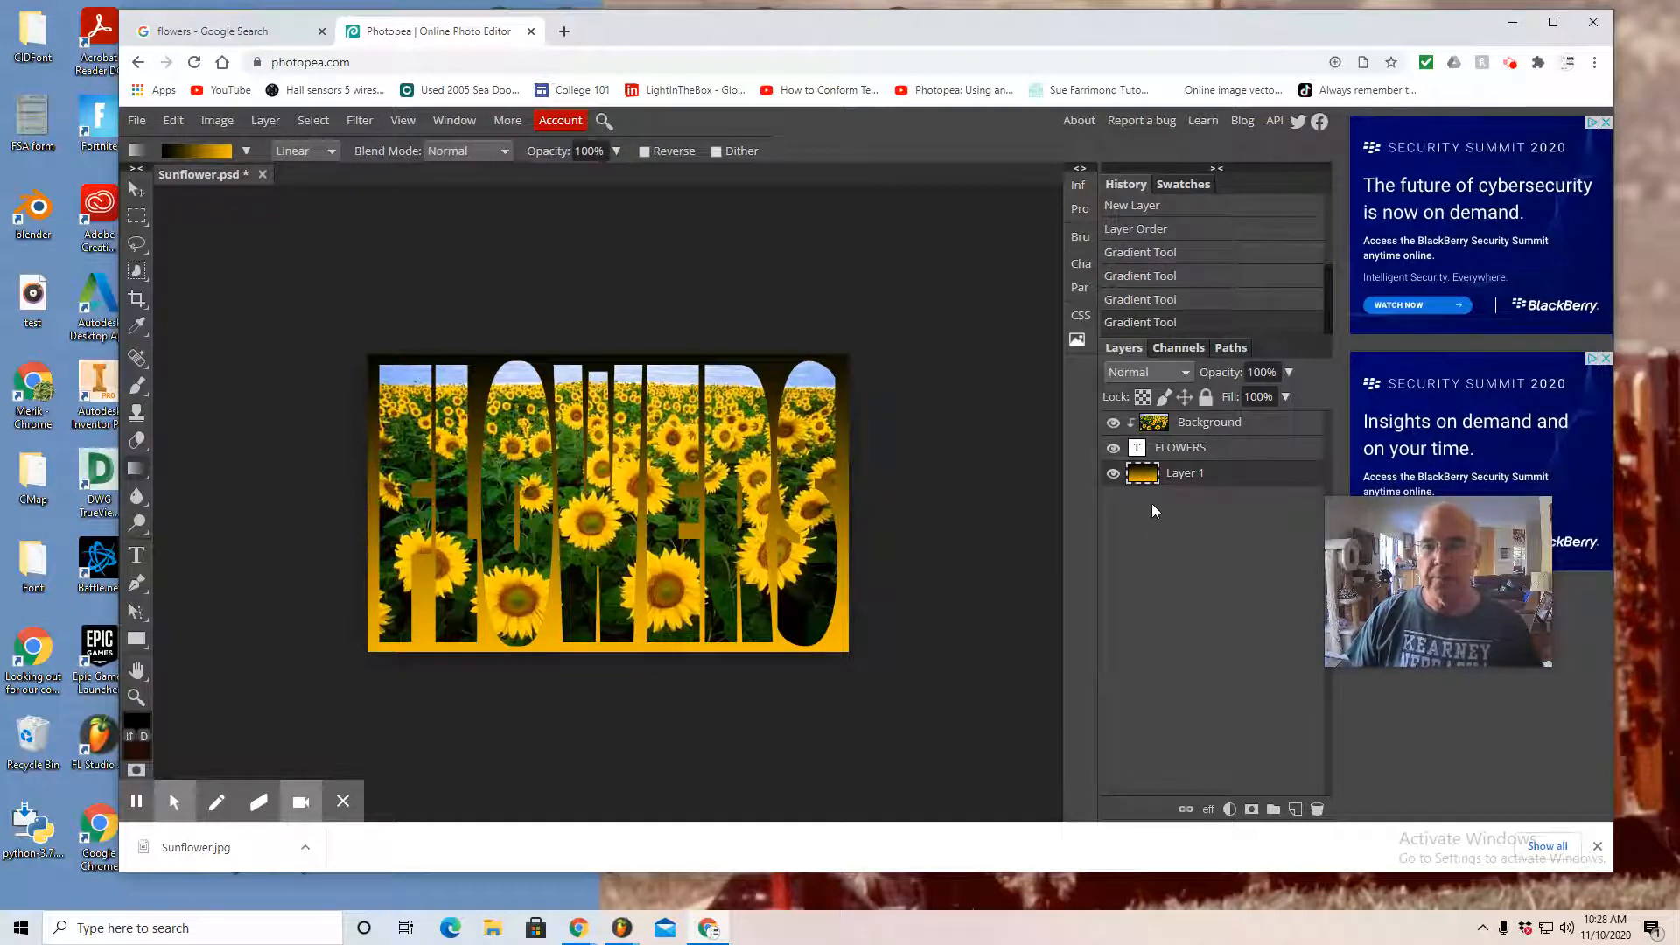
Step: Add a Stroke layer style to the FLOWERS text layer, keeping its options open beside the canvas
{"action": "left_click", "coordinate": [1186, 453]}
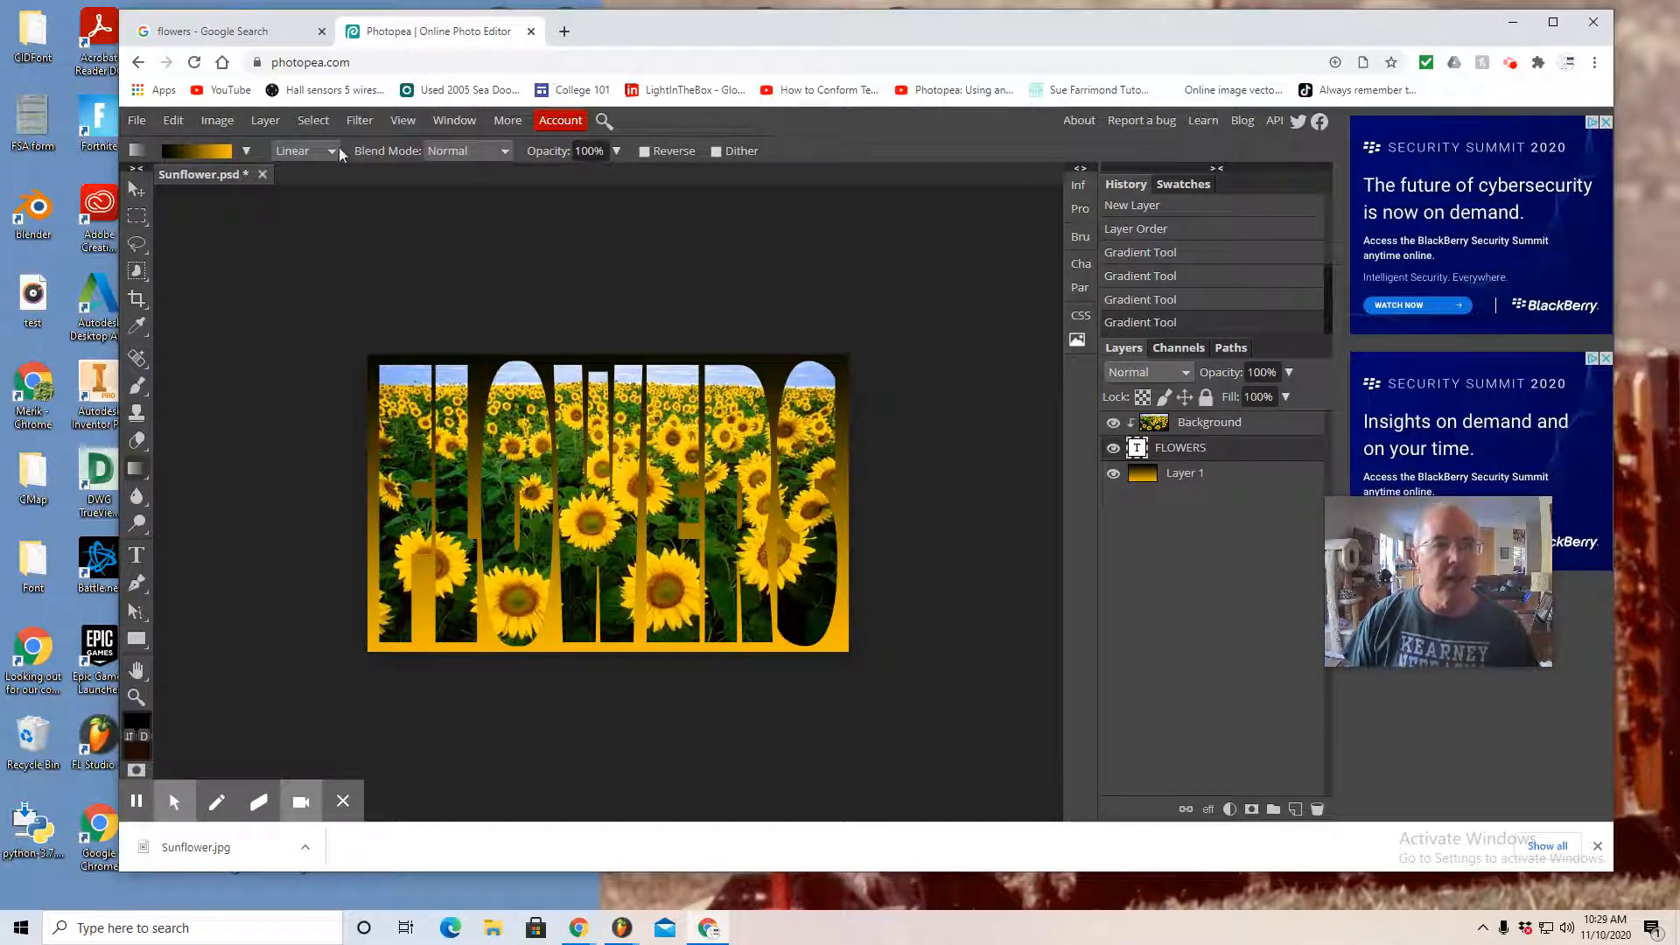
{"action": "left_click", "coordinate": [266, 123]}
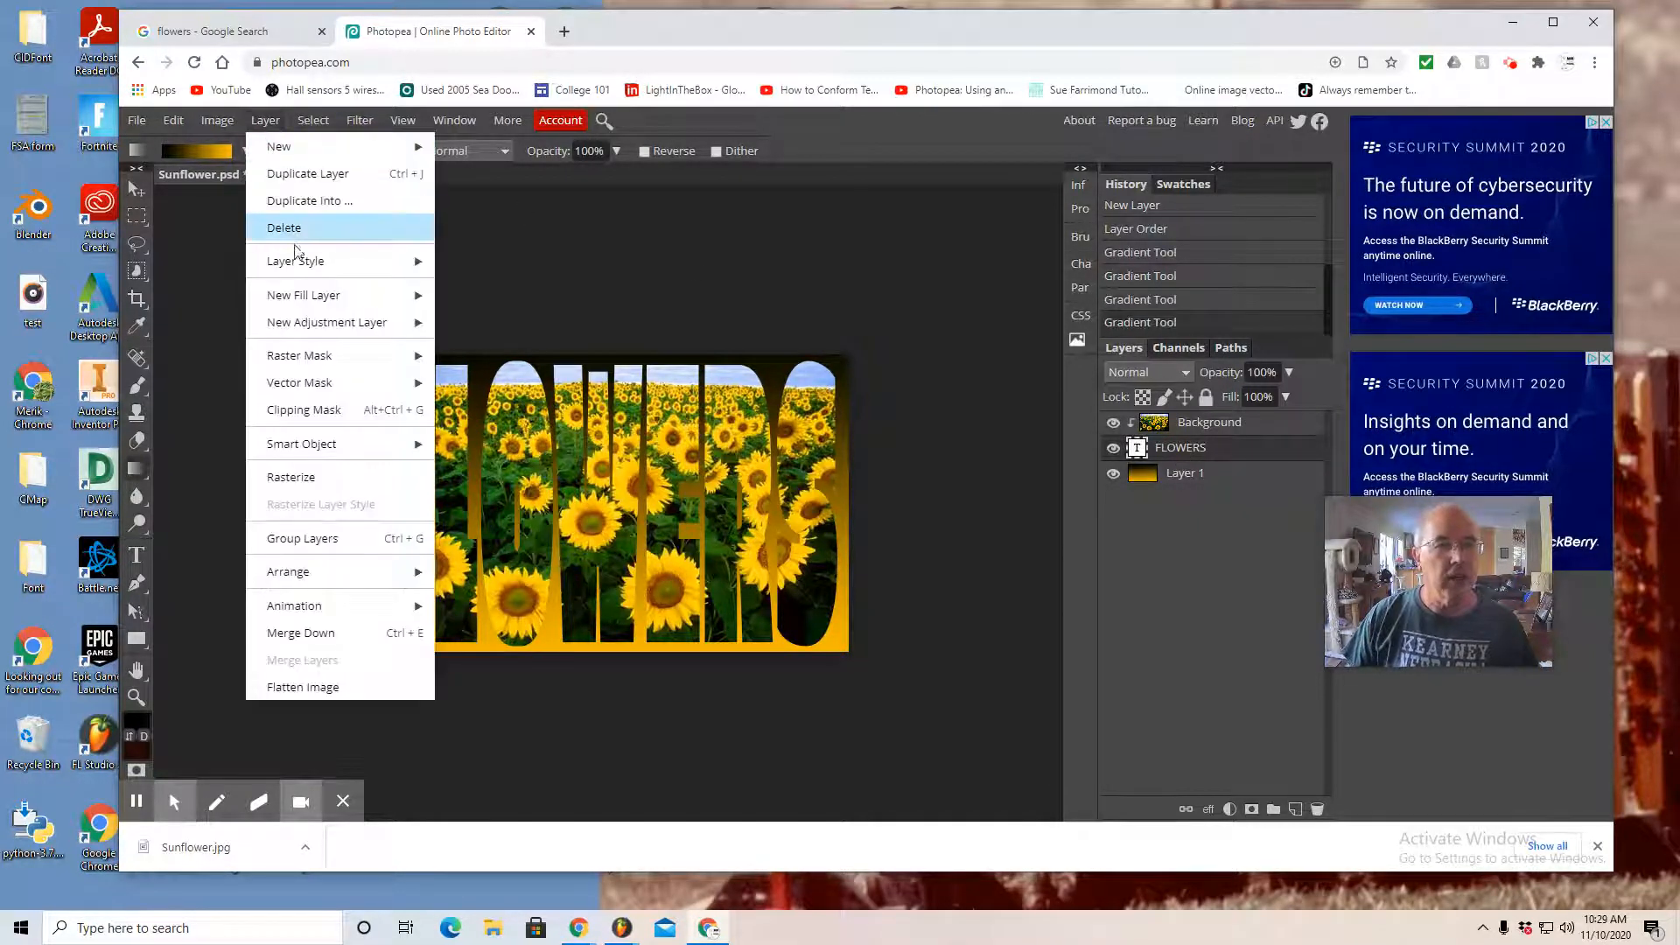
{"action": "mouse_move", "coordinate": [298, 262]}
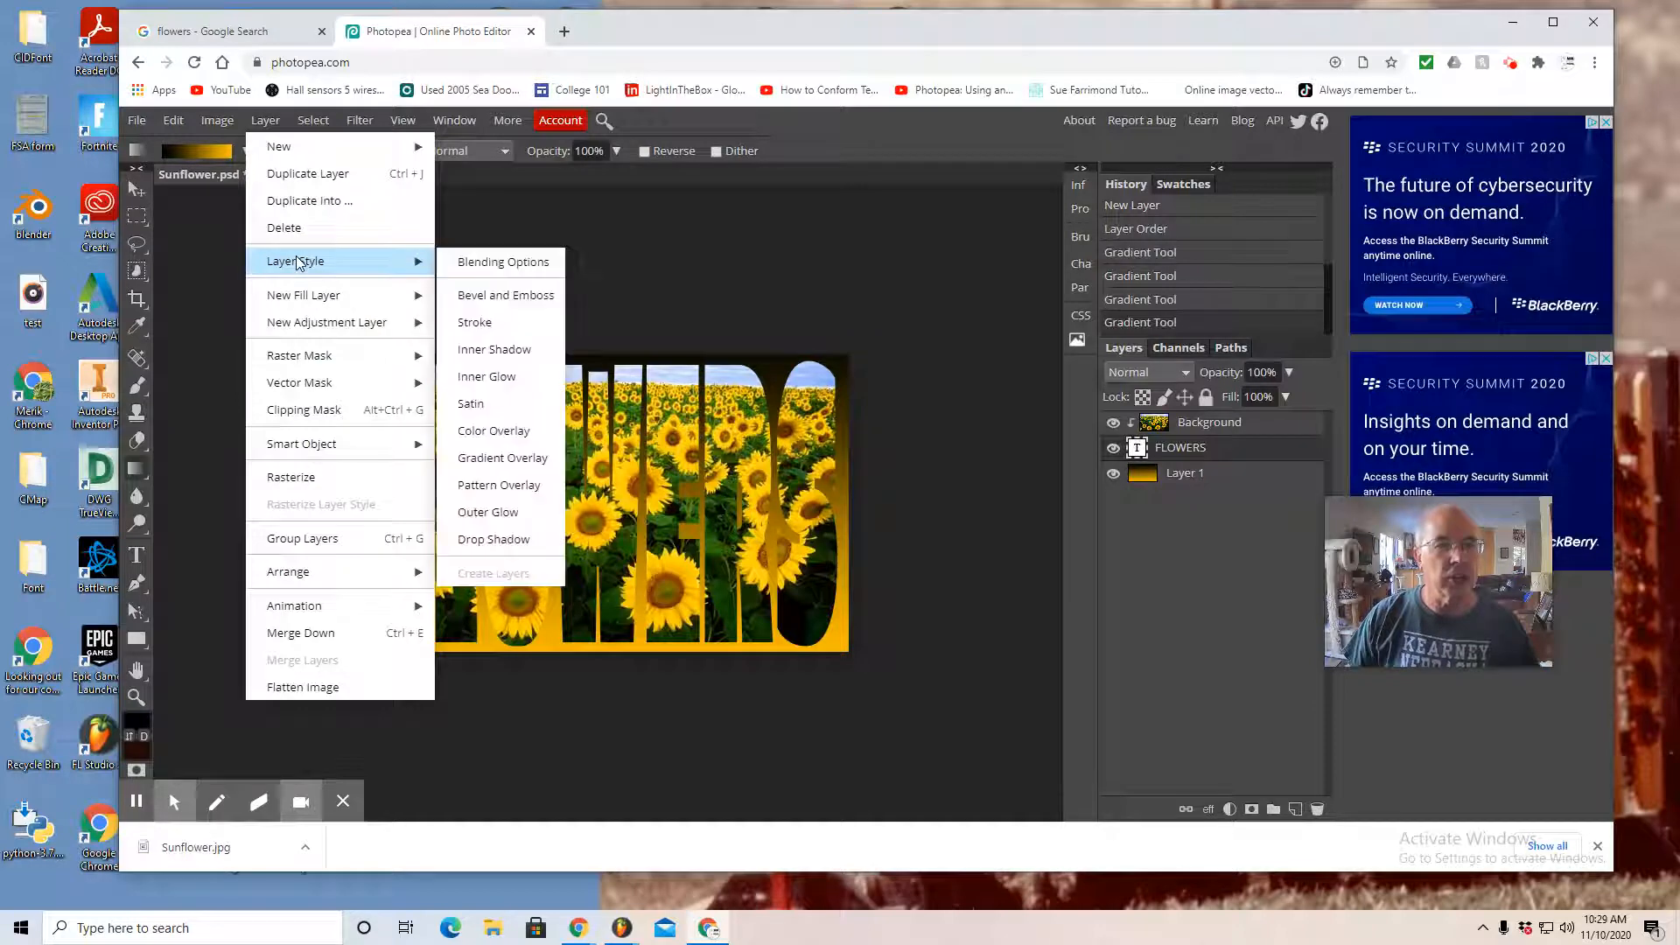
{"action": "left_click", "coordinate": [470, 325]}
{"action": "left_click_drag", "start_coordinate": [485, 252], "coordinate": [1117, 481]}
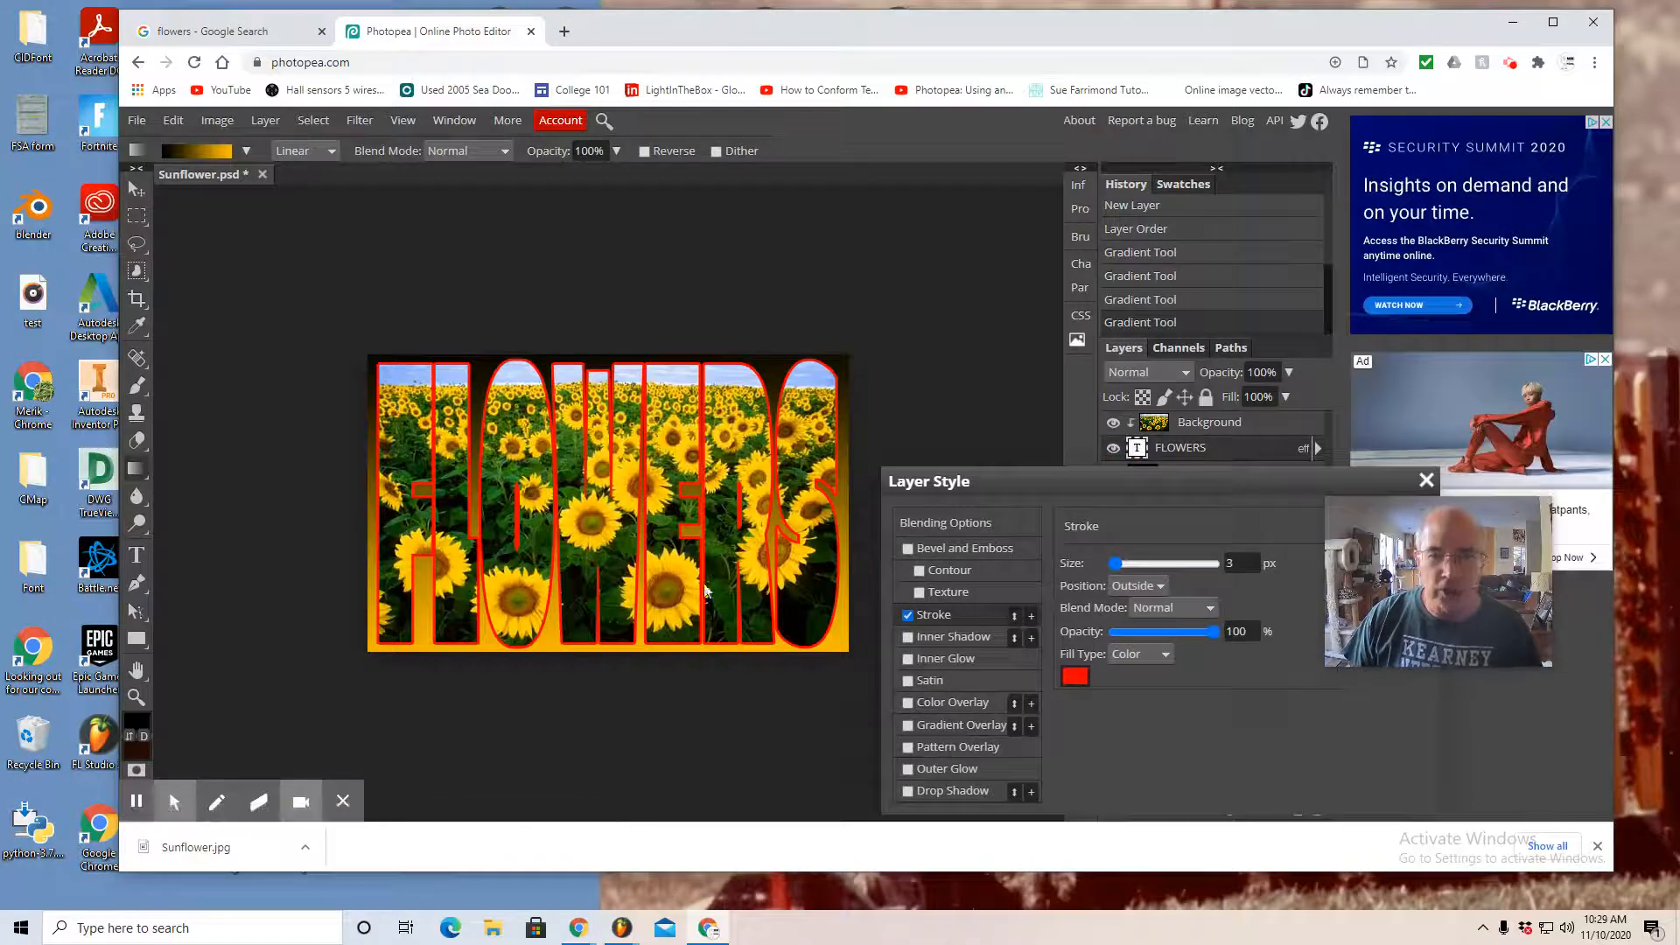
Step: Set the stroke color to the dark green 356914 sampled from the sunflower photo
{"action": "left_click", "coordinate": [1075, 679]}
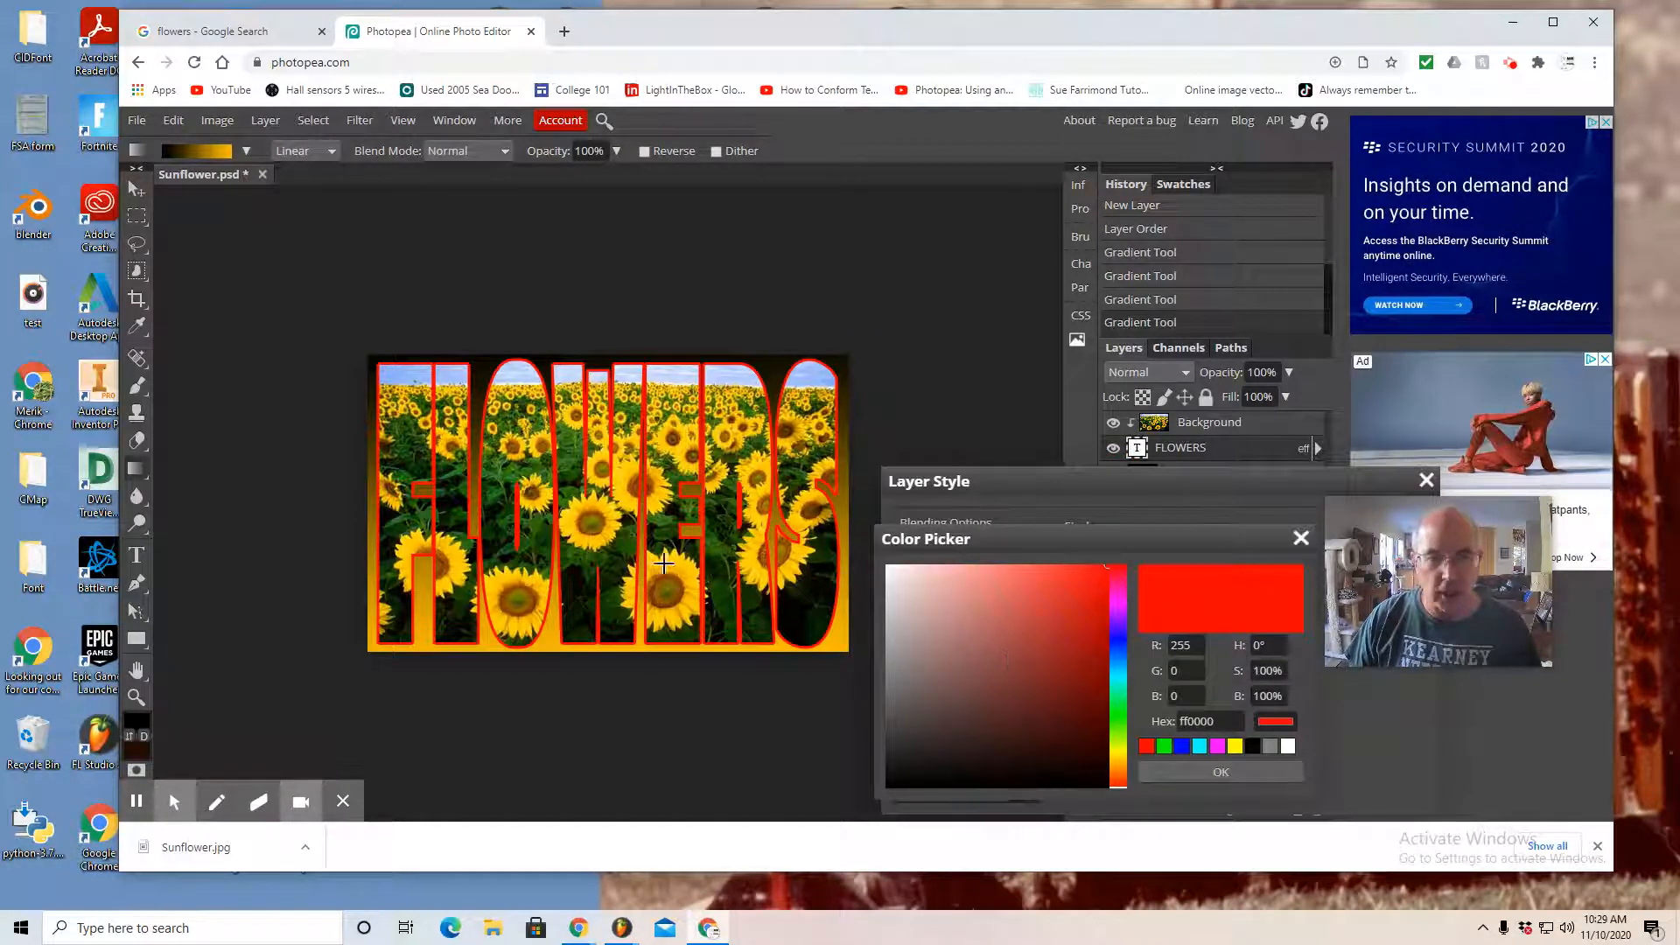
{"action": "left_click", "coordinate": [572, 551]}
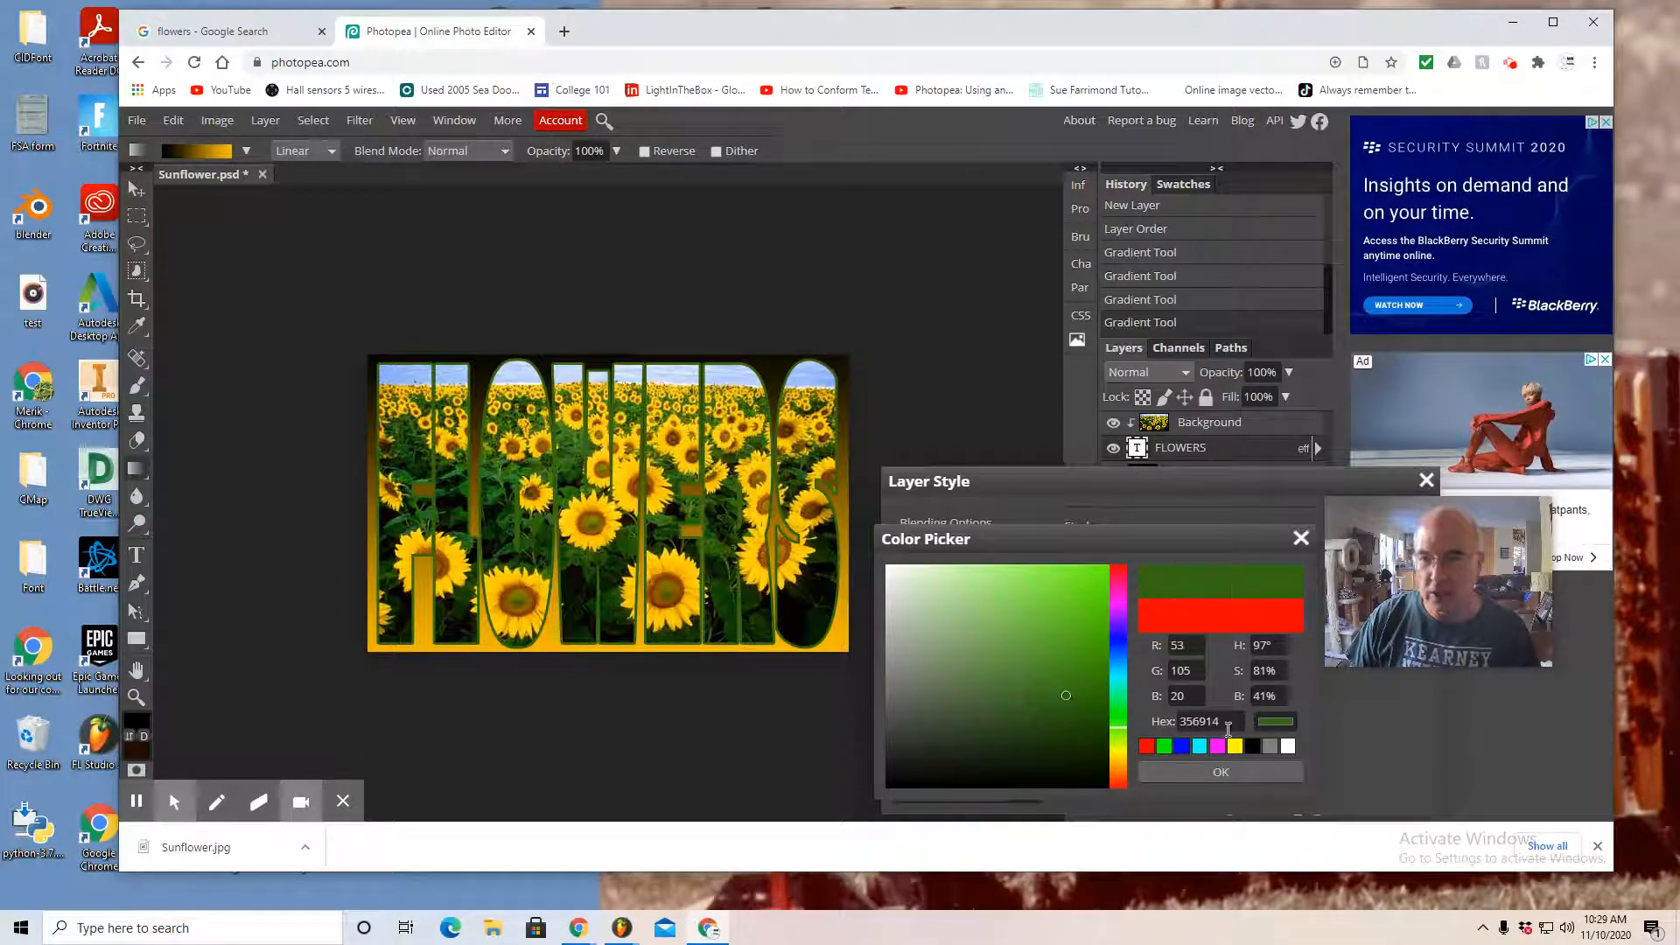
{"action": "left_click", "coordinate": [1223, 772]}
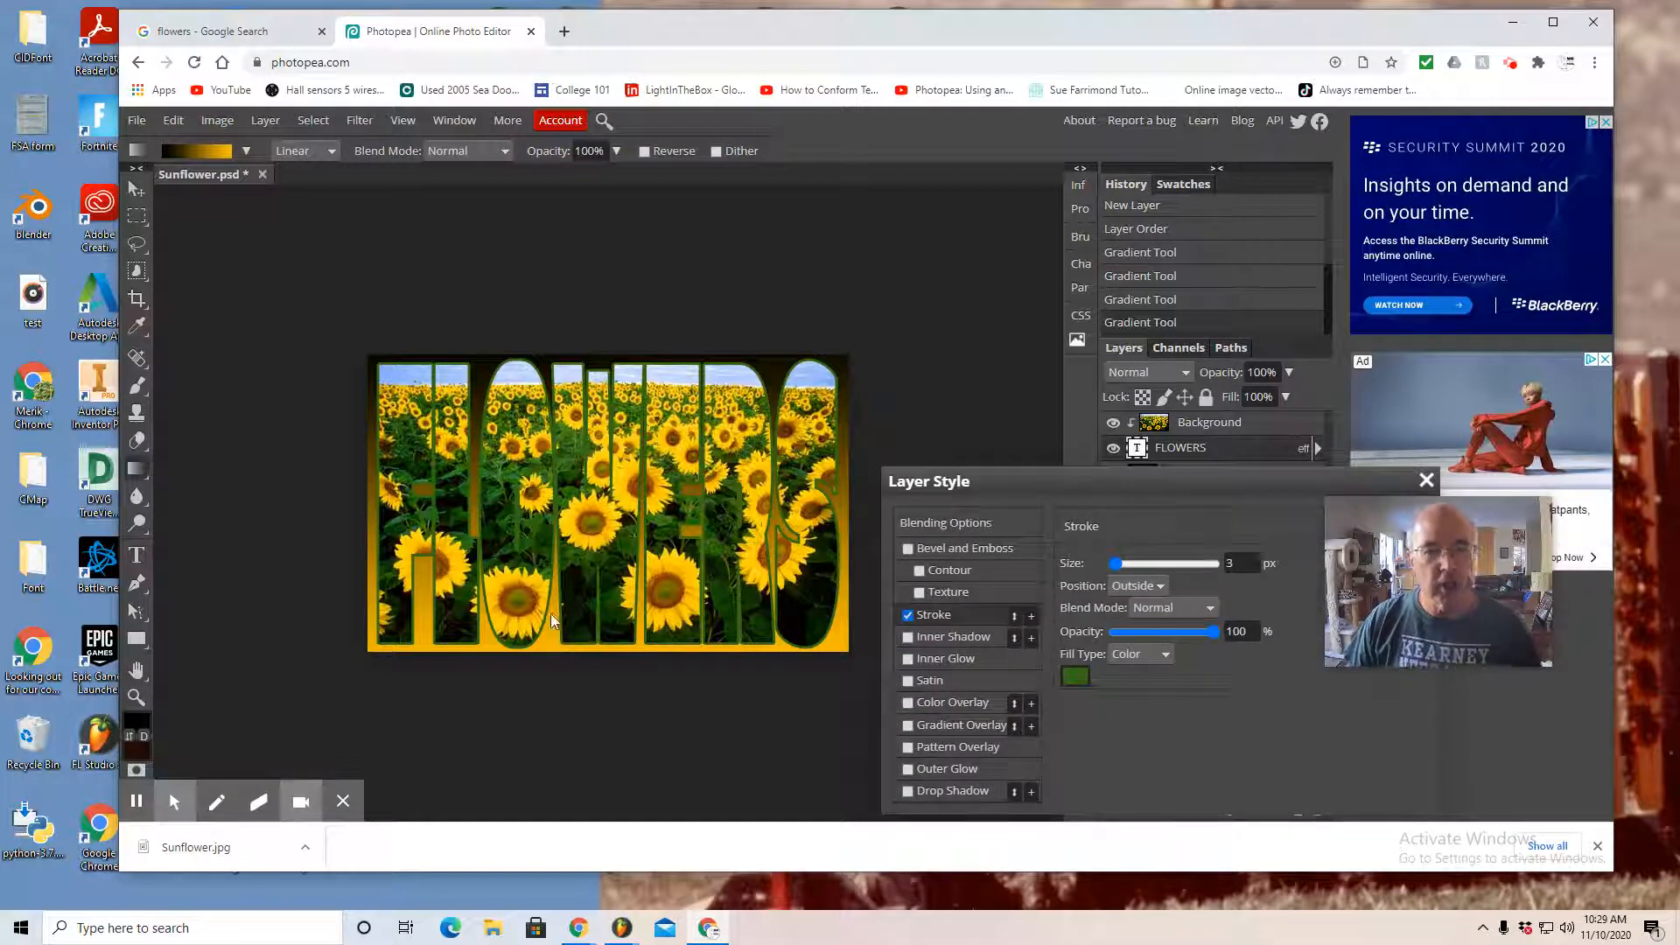
Step: Shift the stroke color's hue to 353°, giving the dark red 69141e at the same saturation and brightness
{"action": "left_click", "coordinate": [1074, 677]}
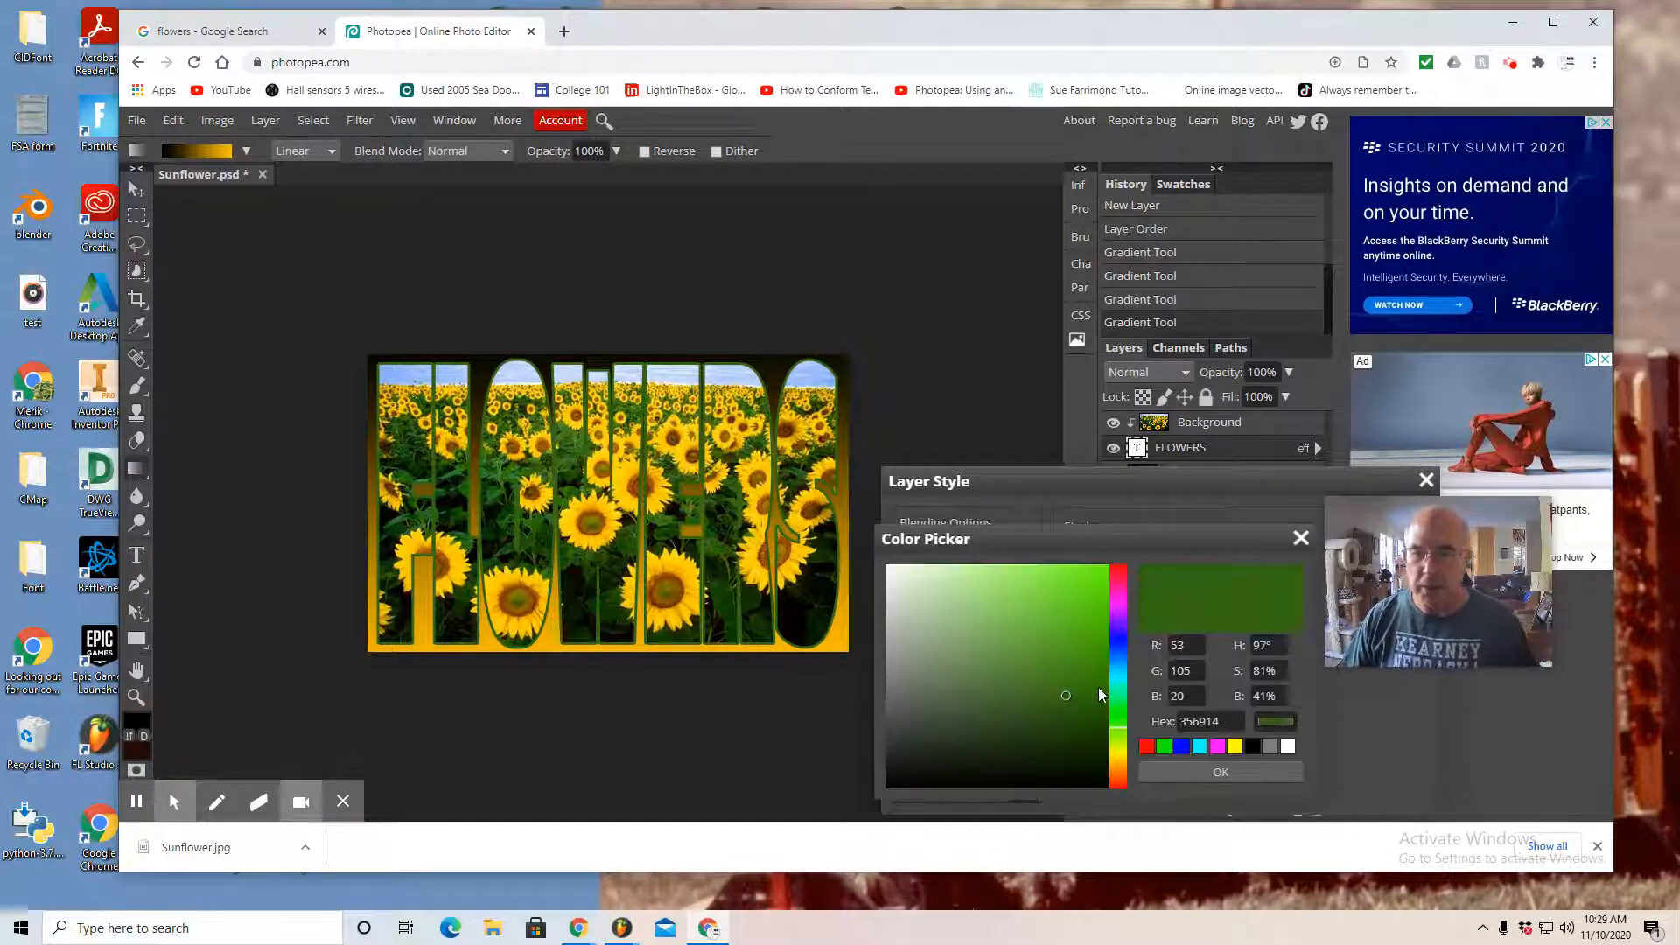
{"action": "left_click", "coordinate": [1117, 573]}
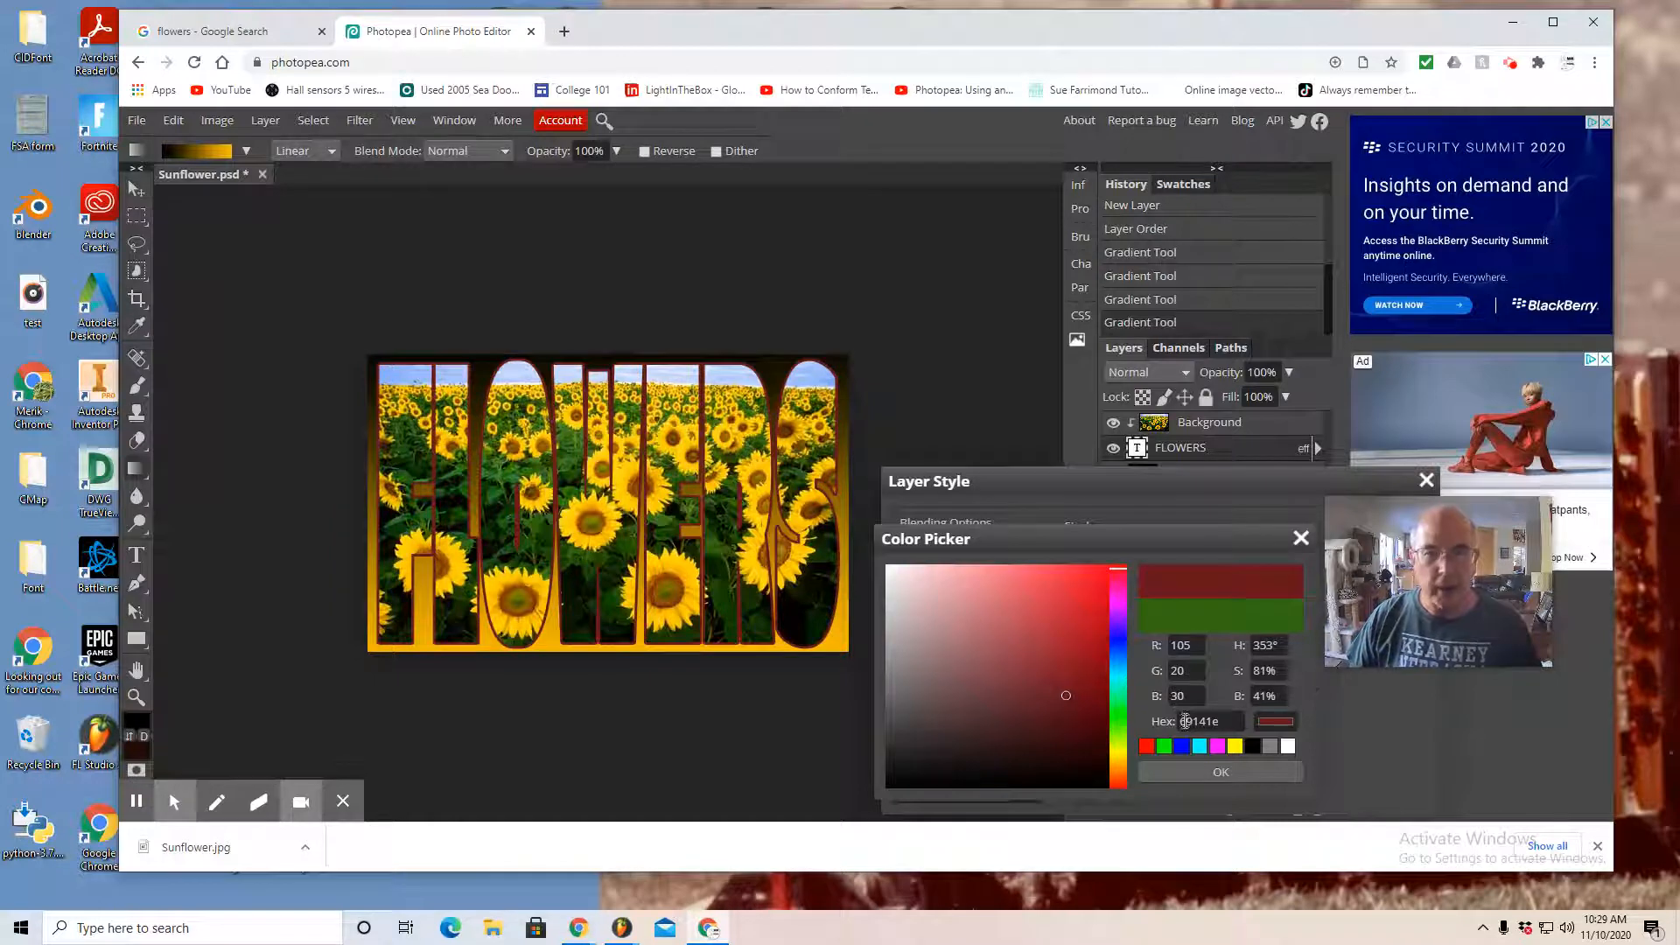
{"action": "left_click", "coordinate": [1217, 772]}
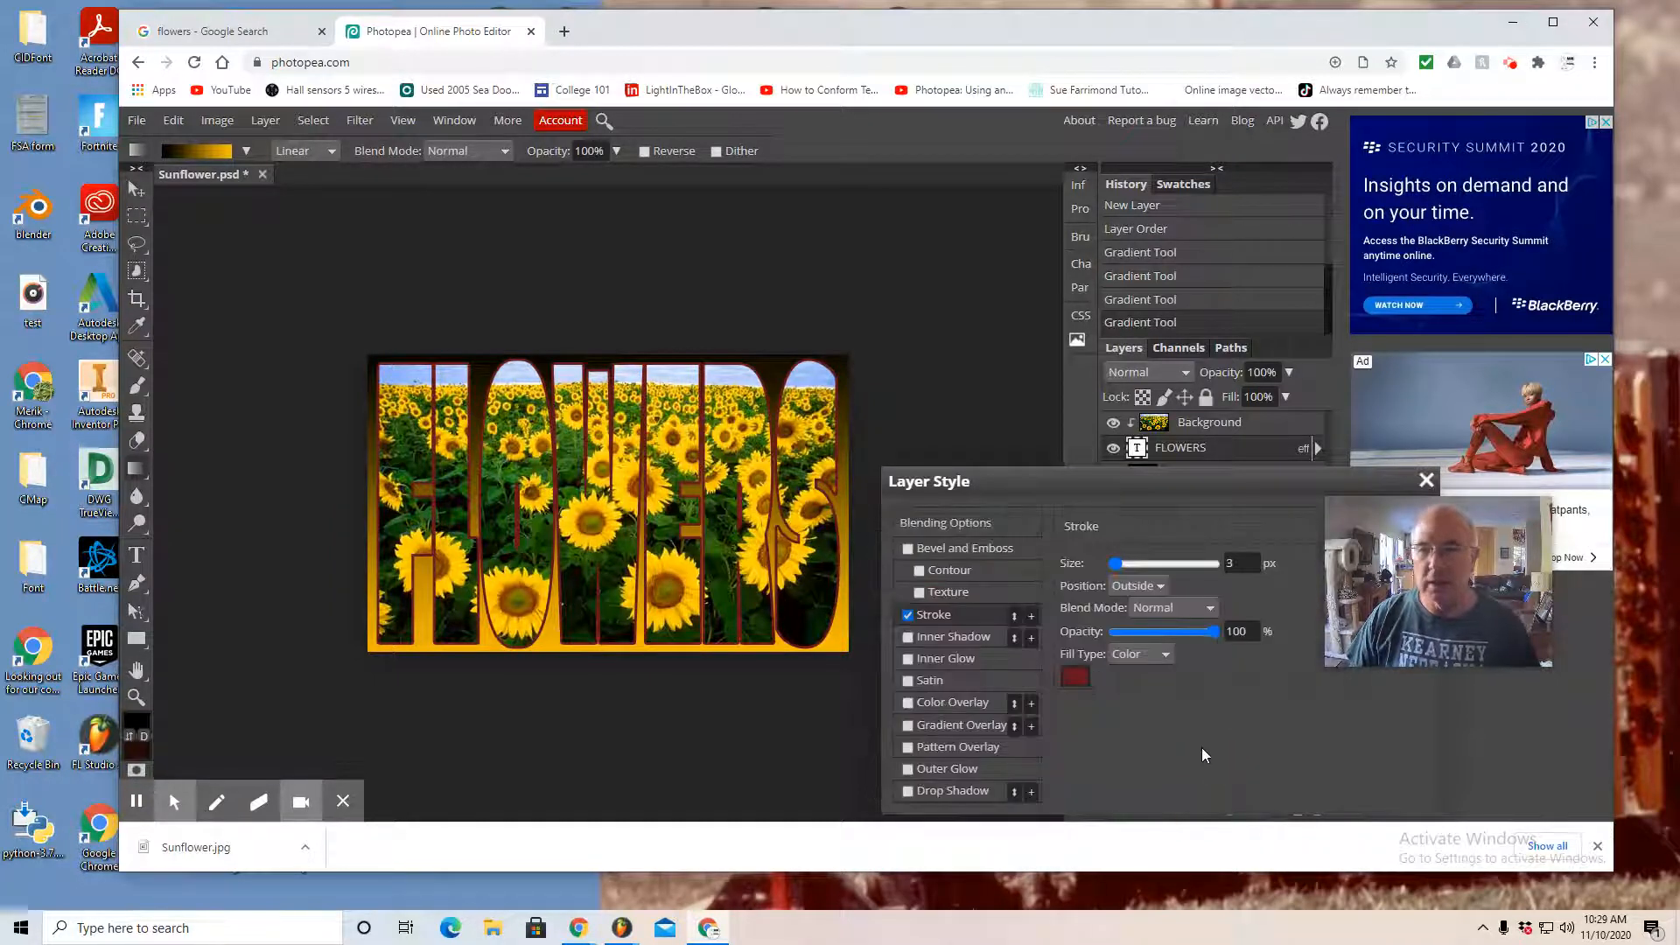
Step: Reduce the FLOWERS stroke size to 2 px and finish editing the layer style
{"action": "left_click_drag", "start_coordinate": [1116, 570], "coordinate": [1116, 567]}
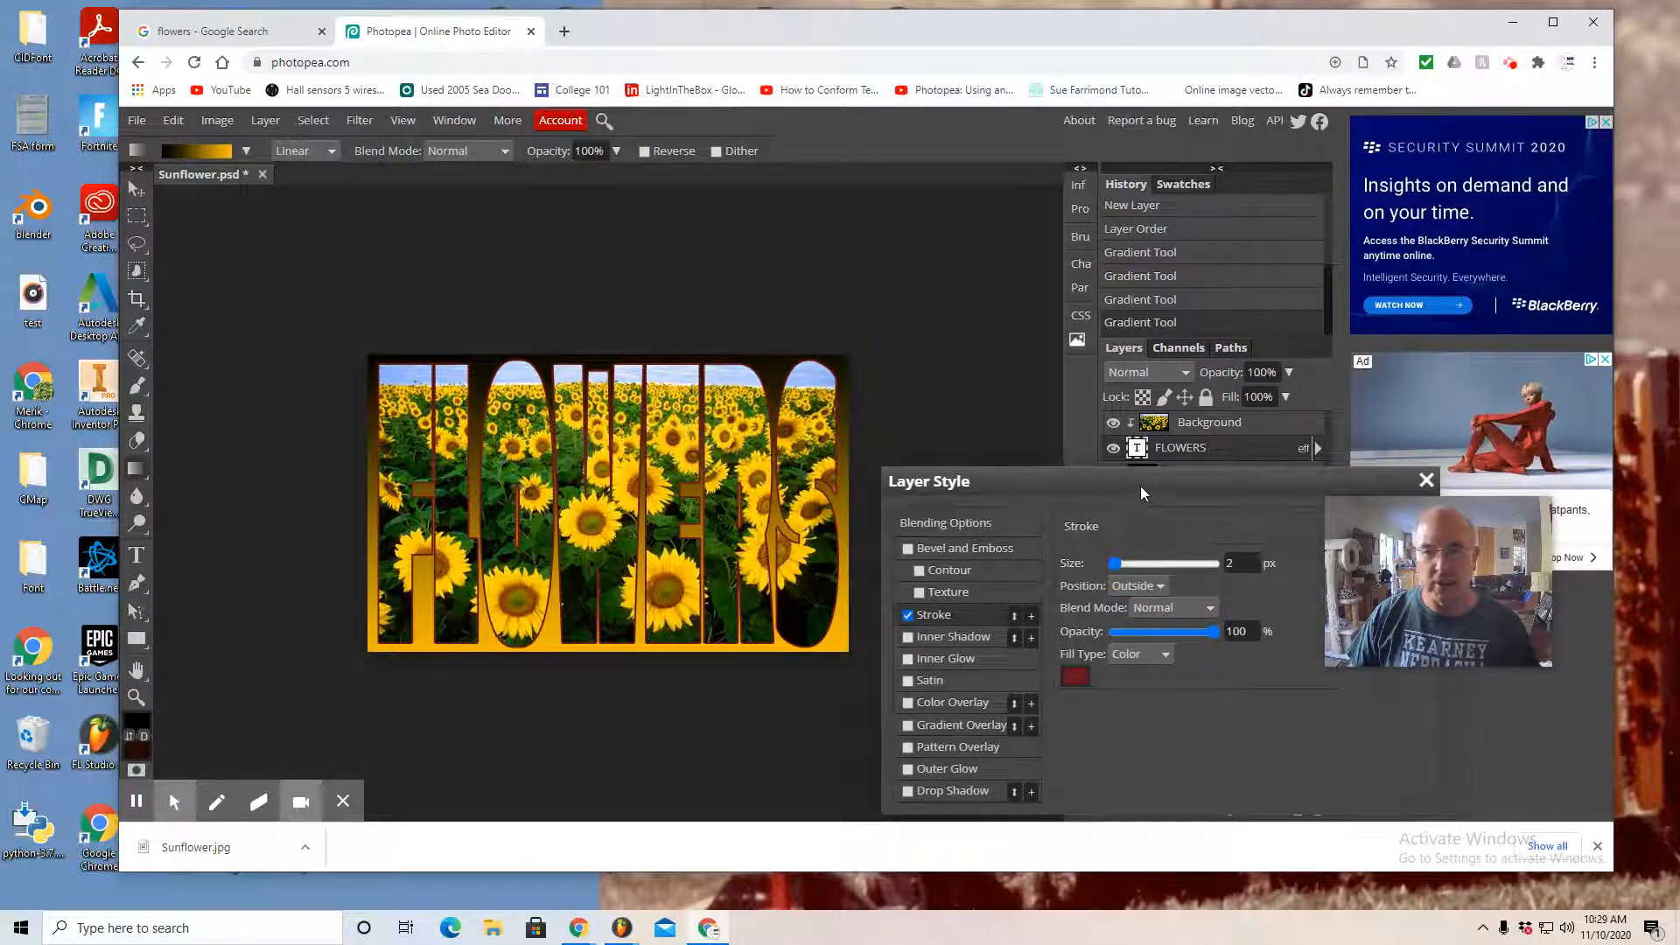
{"action": "left_click_drag", "start_coordinate": [1141, 486], "coordinate": [989, 435]}
{"action": "left_click", "coordinate": [1233, 470]}
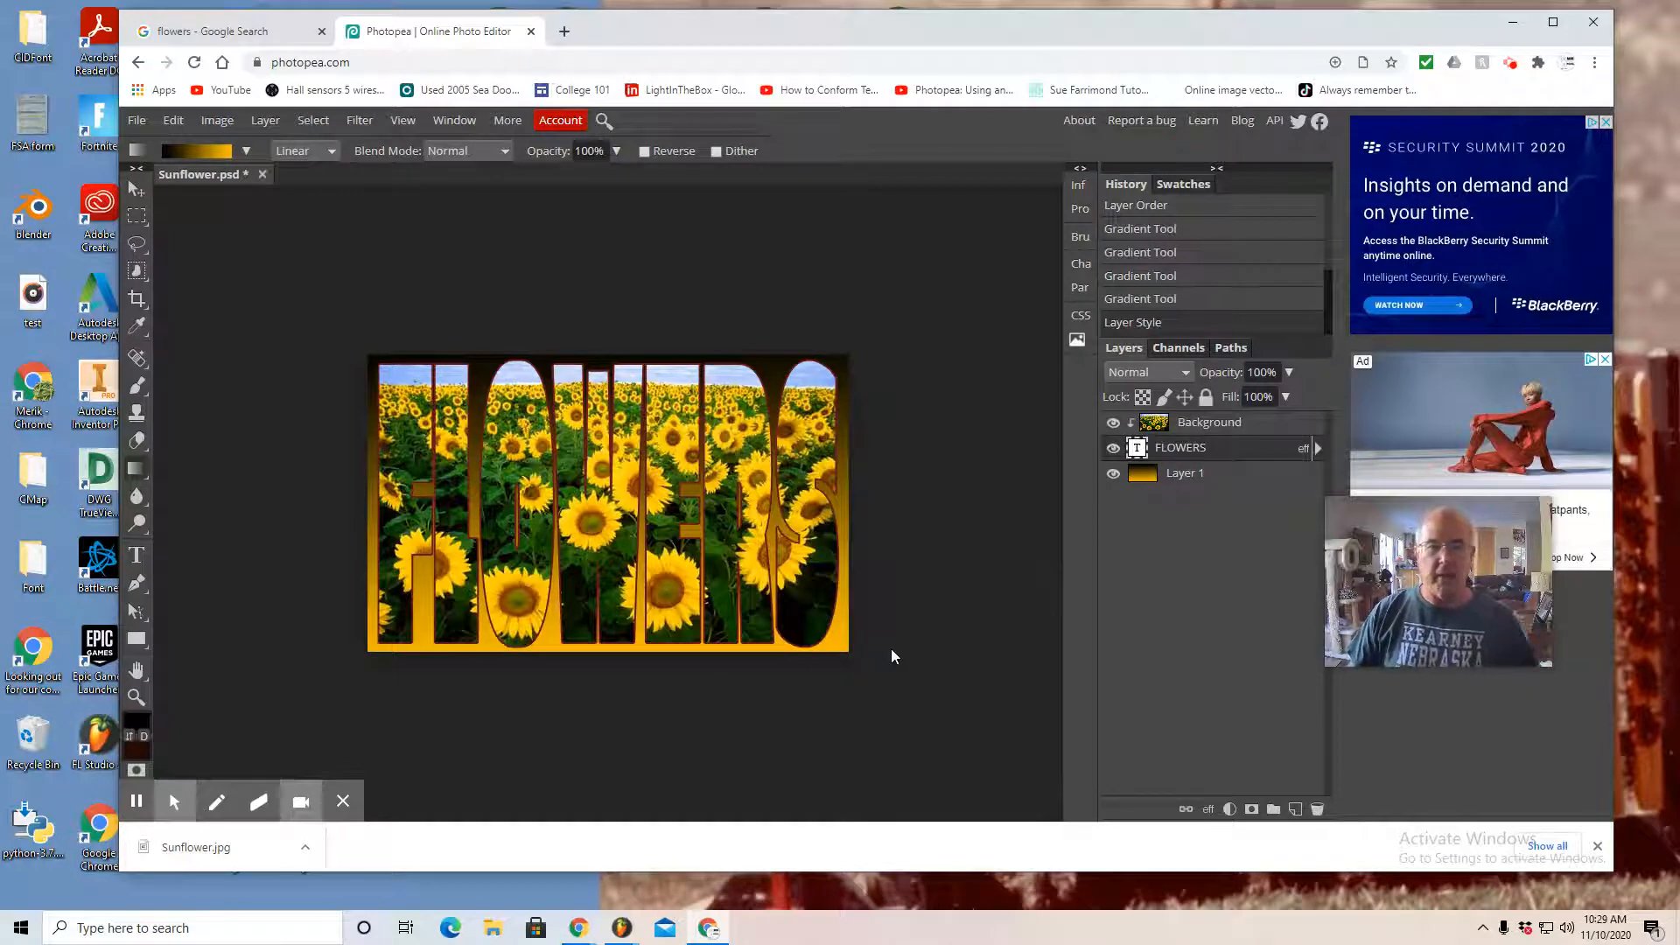
Step: Export the finished picture as a 550 × 340 px PNG at 100% quality
{"action": "left_click", "coordinate": [136, 120]}
{"action": "mouse_move", "coordinate": [175, 354]}
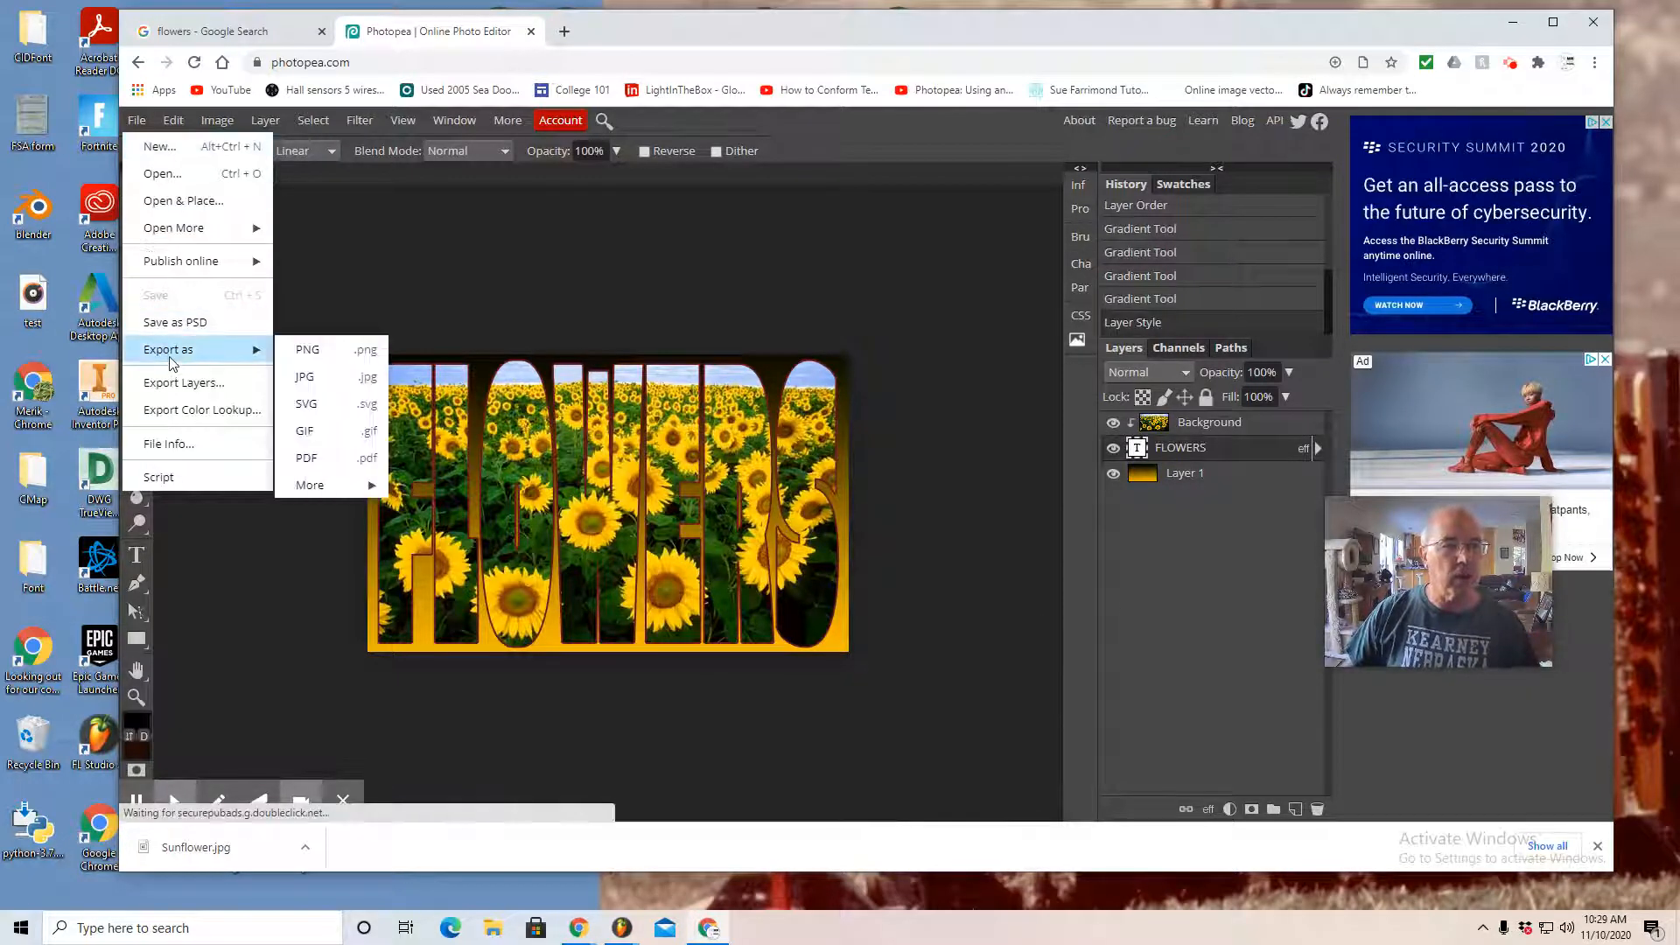
{"action": "left_click", "coordinate": [308, 351]}
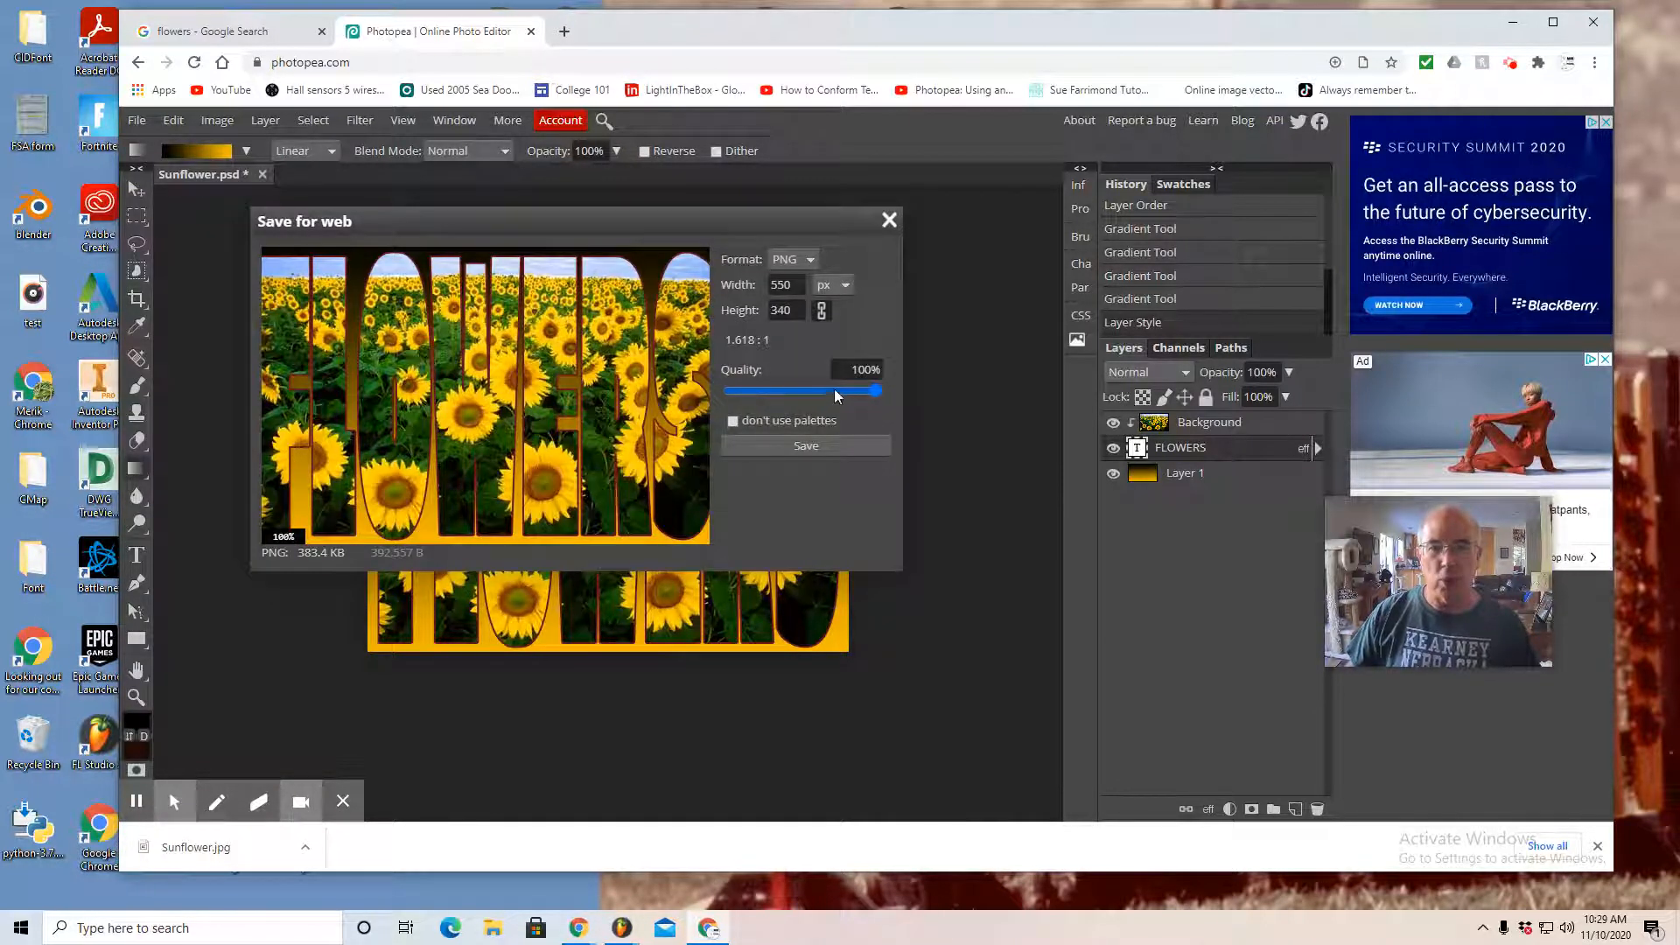
{"action": "left_click", "coordinate": [837, 446]}
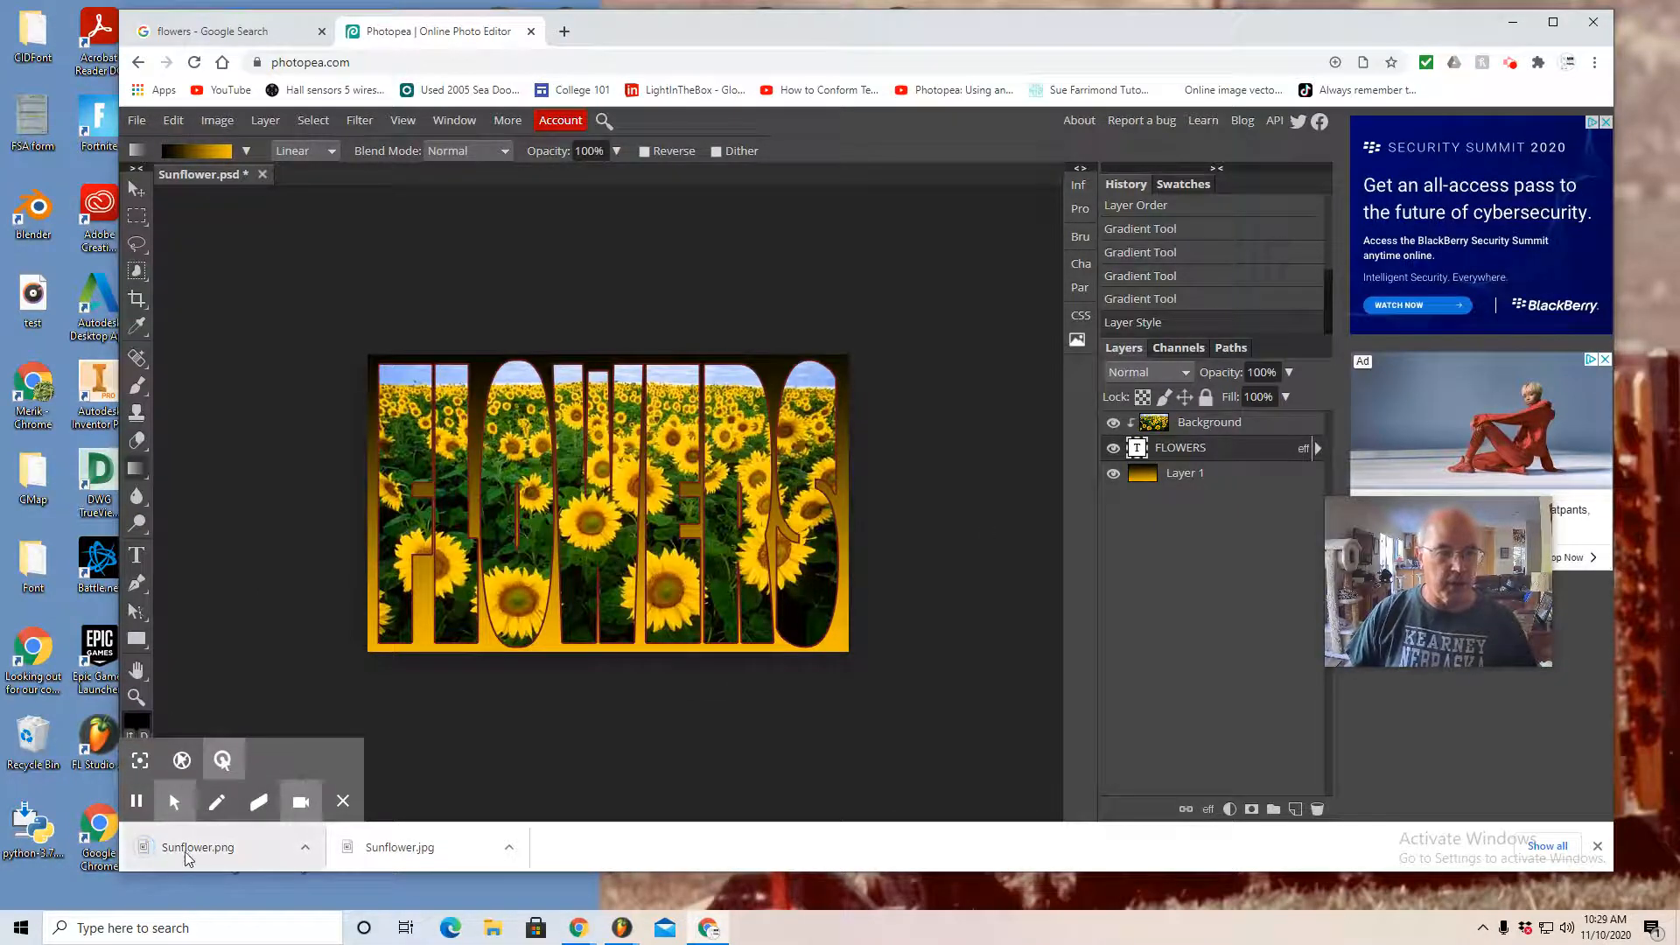
Step: Switch to File Explorer and open the exported Sunflower PNG from the Downloads folder to view it
{"action": "left_click", "coordinate": [494, 932]}
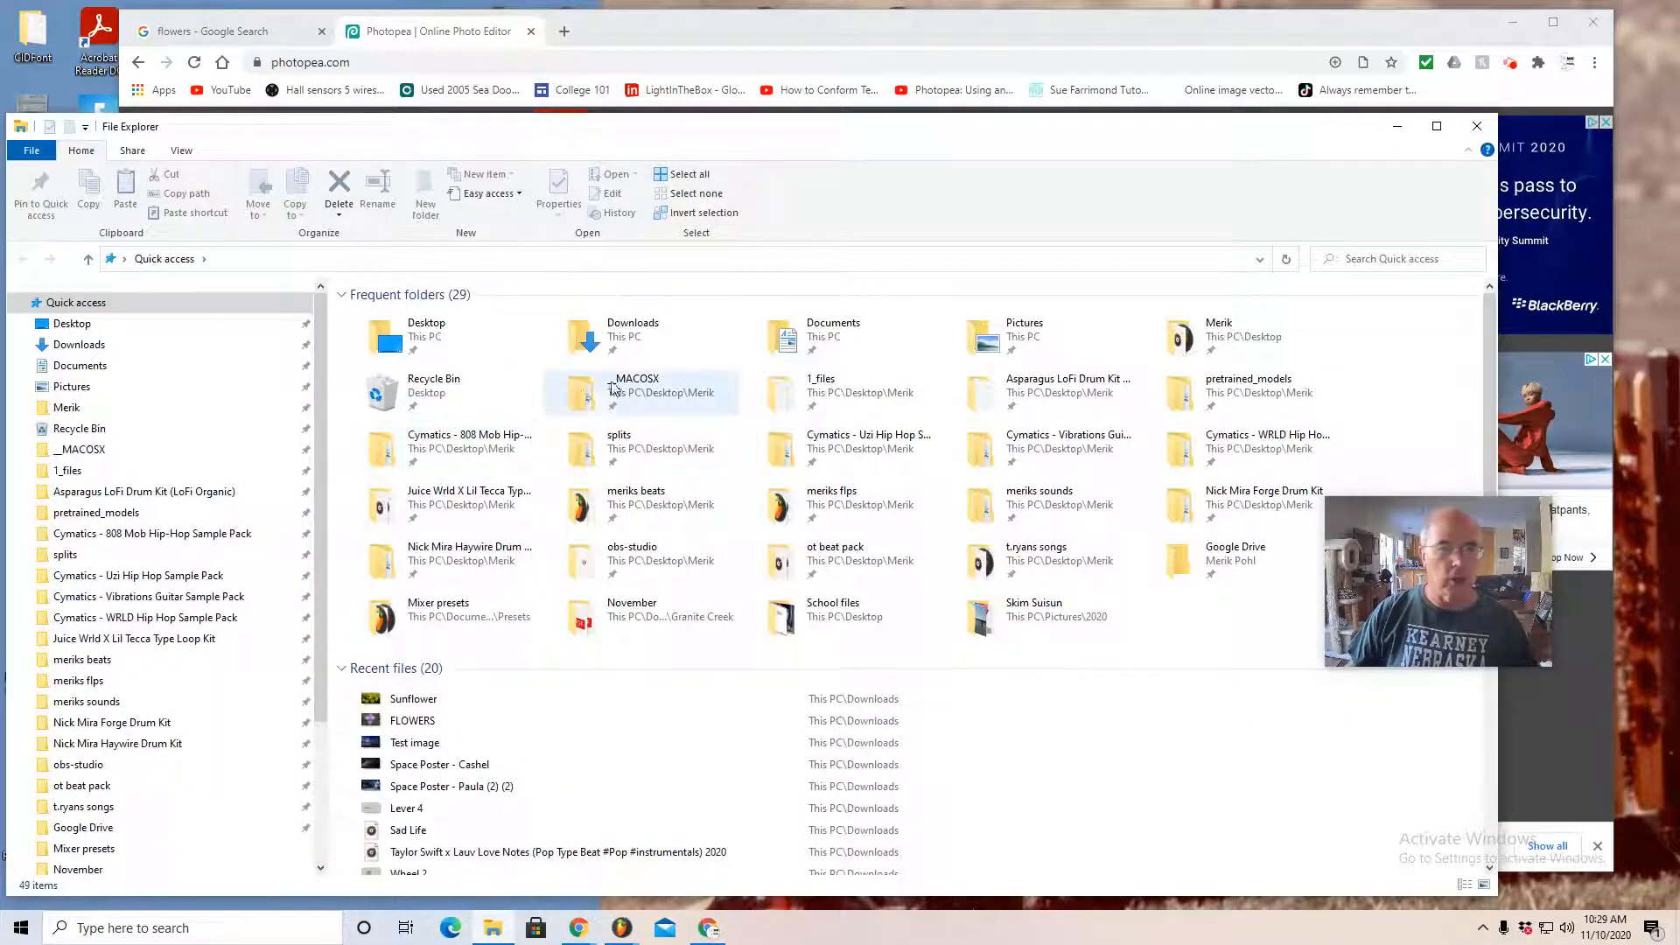
{"action": "double_click", "coordinate": [608, 337]}
{"action": "left_click", "coordinate": [412, 382]}
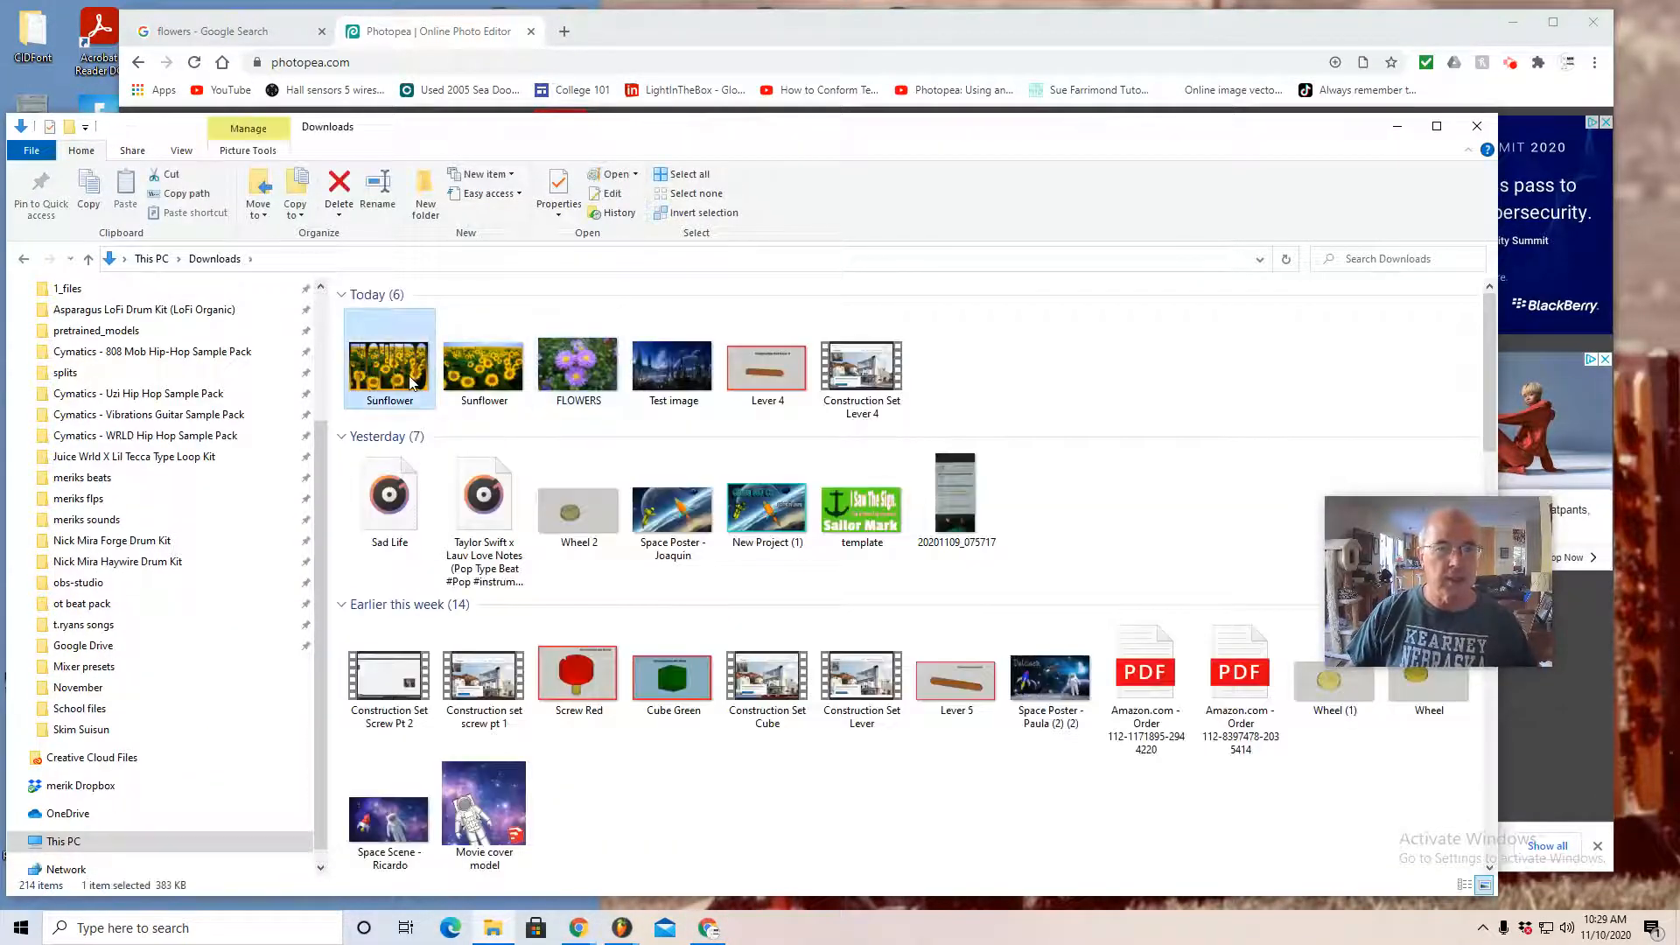
{"action": "double_click", "coordinate": [388, 373]}
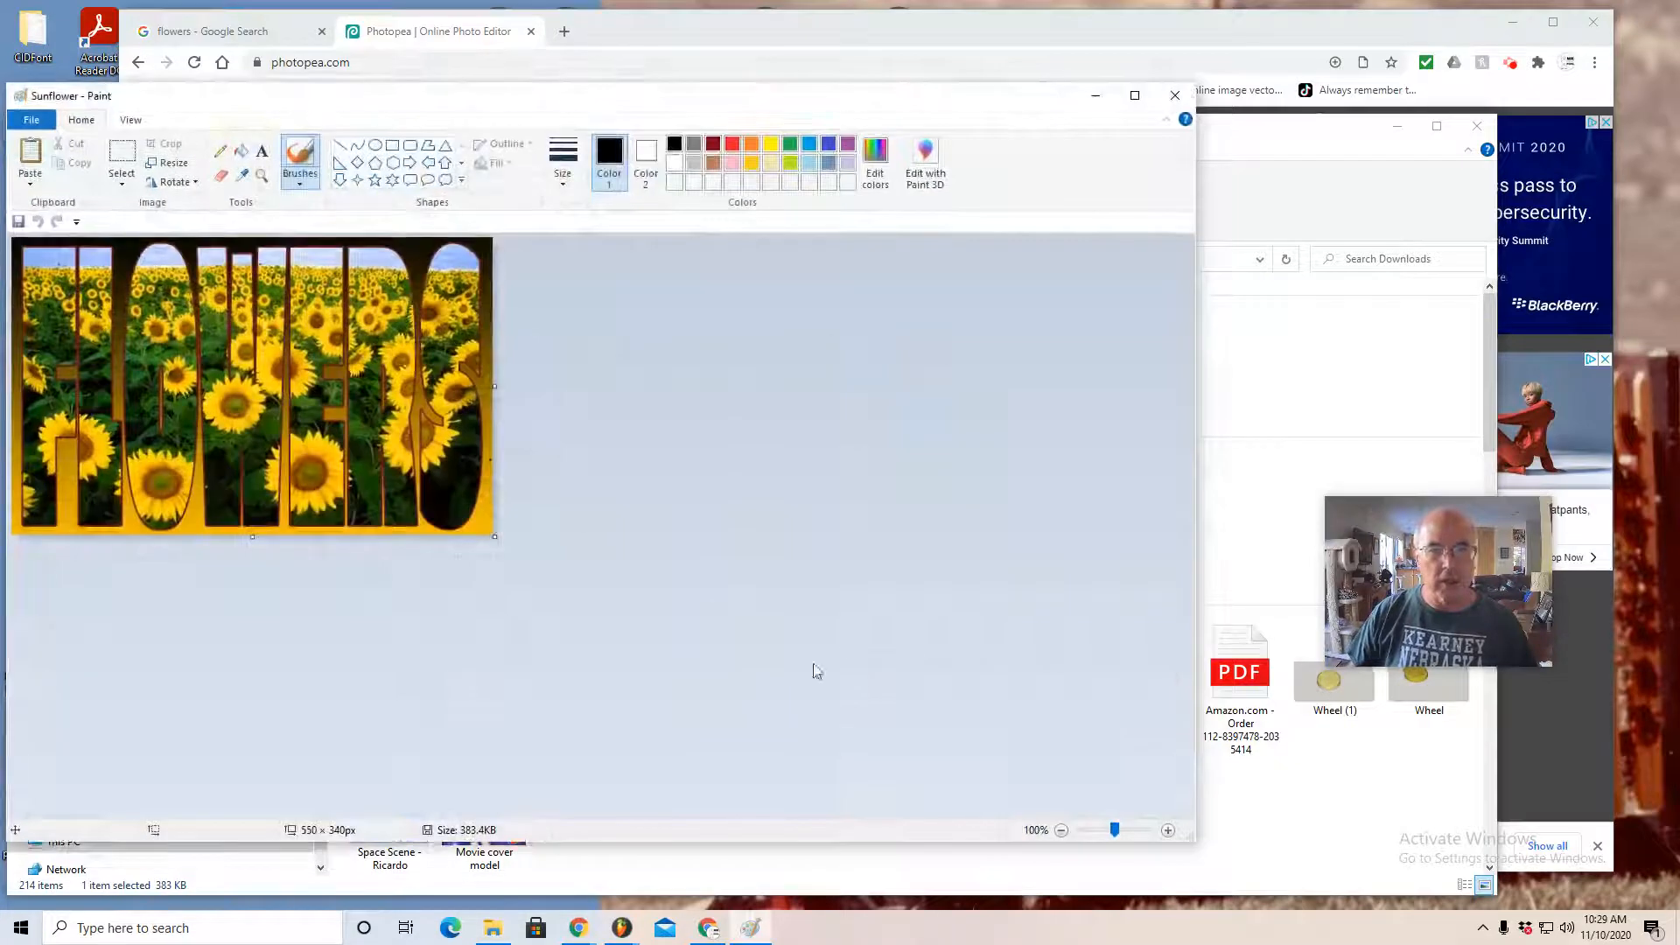
{"action": "mouse_move", "coordinate": [1345, 534]}
{"action": "left_mouse_down"}
{"action": "mouse_move", "coordinate": [830, 450]}
{"action": "mouse_move", "coordinate": [543, 343]}
{"action": "left_mouse_up"}
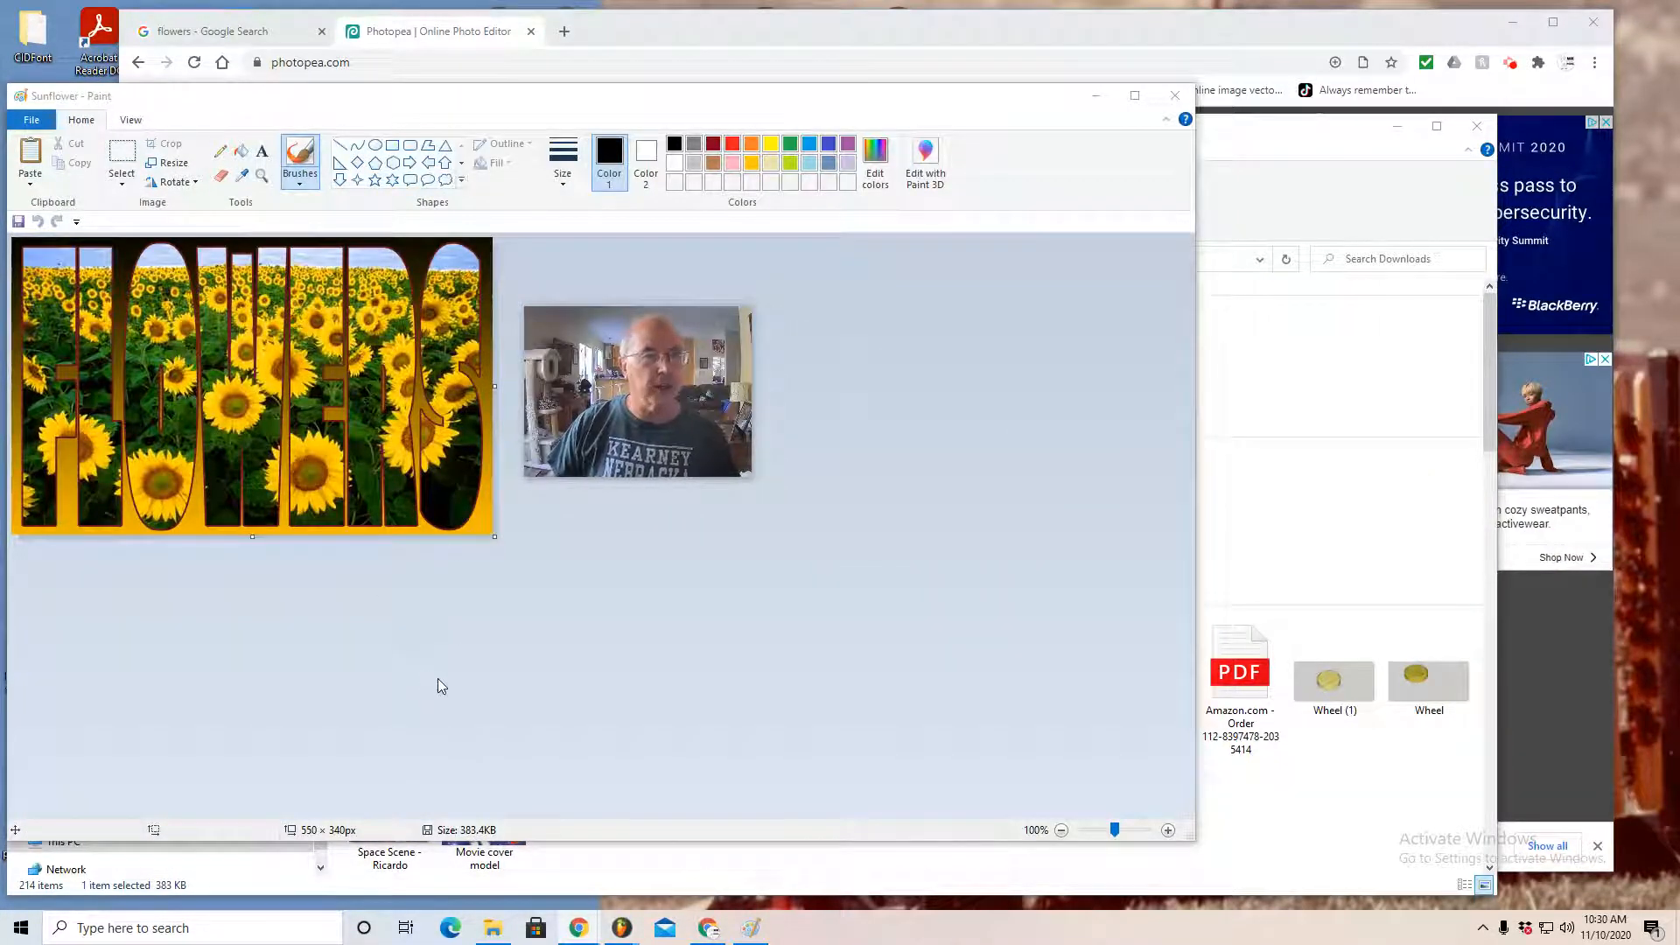